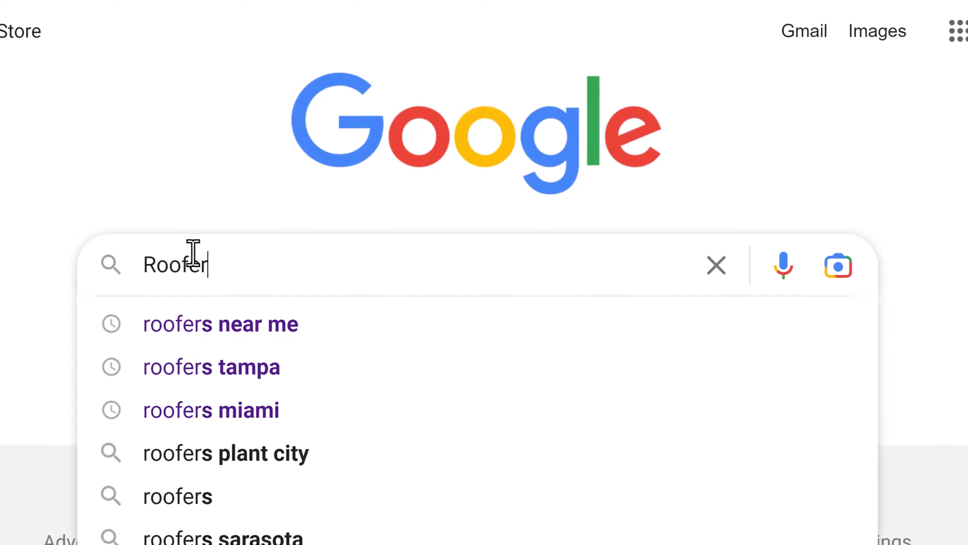
Step: Search Google for roofers near me
{"action": "type", "text": "Me"}
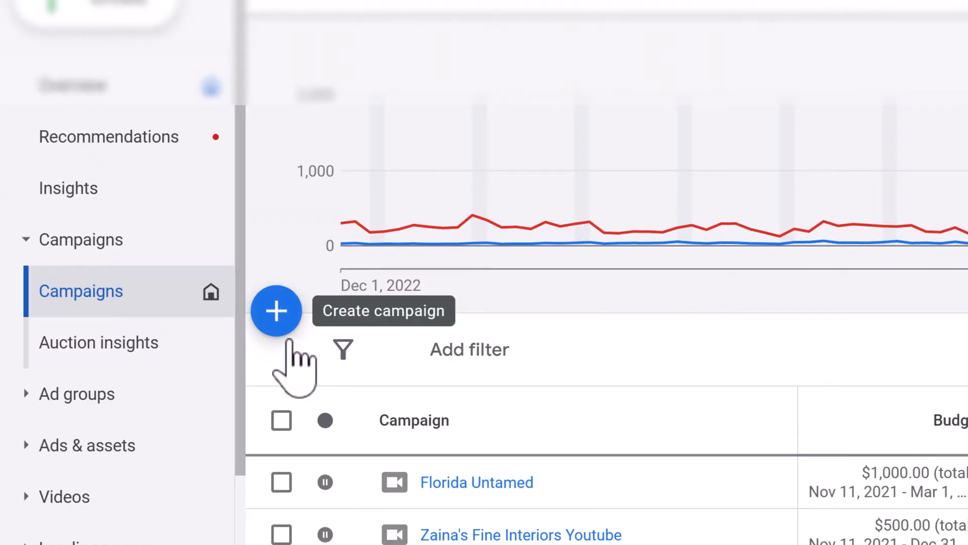
Step: Start a new campaign with Leads as its objective
{"action": "left_click", "coordinate": [282, 314]}
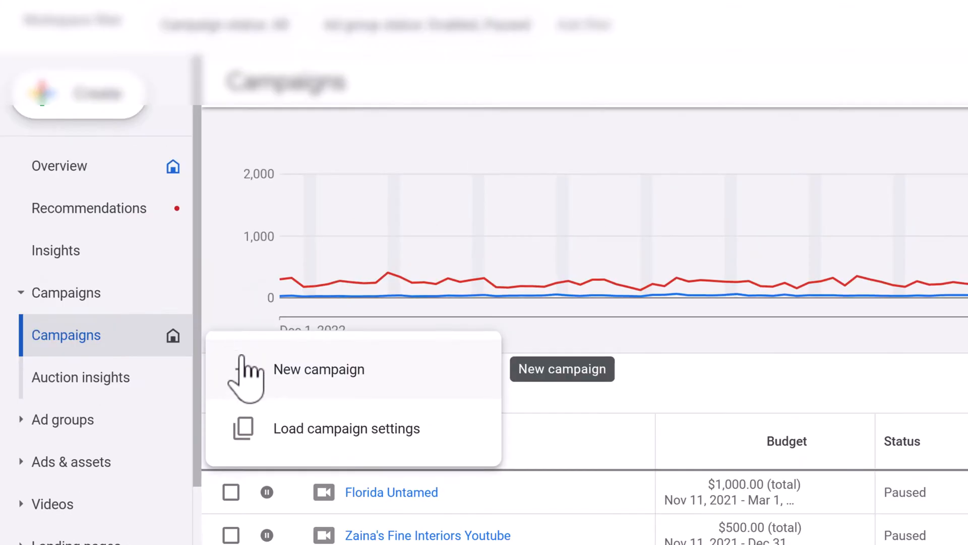
{"action": "left_click", "coordinate": [299, 374]}
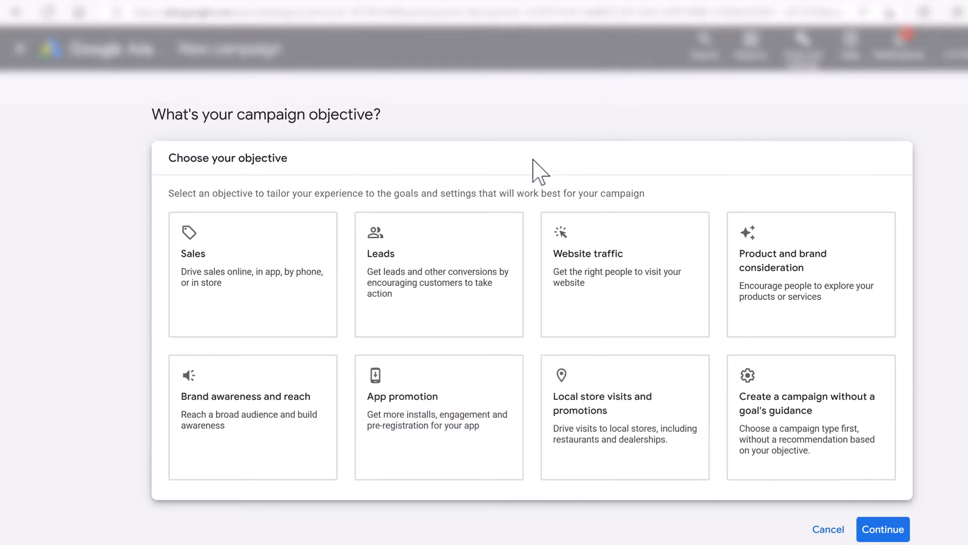
{"action": "left_click", "coordinate": [416, 302]}
Step: Remove the Engagements conversion goal from the campaign and continue to the campaign type selection
{"action": "scroll", "coordinate": [415, 302], "scroll_direction": "down", "scroll_amount": 8}
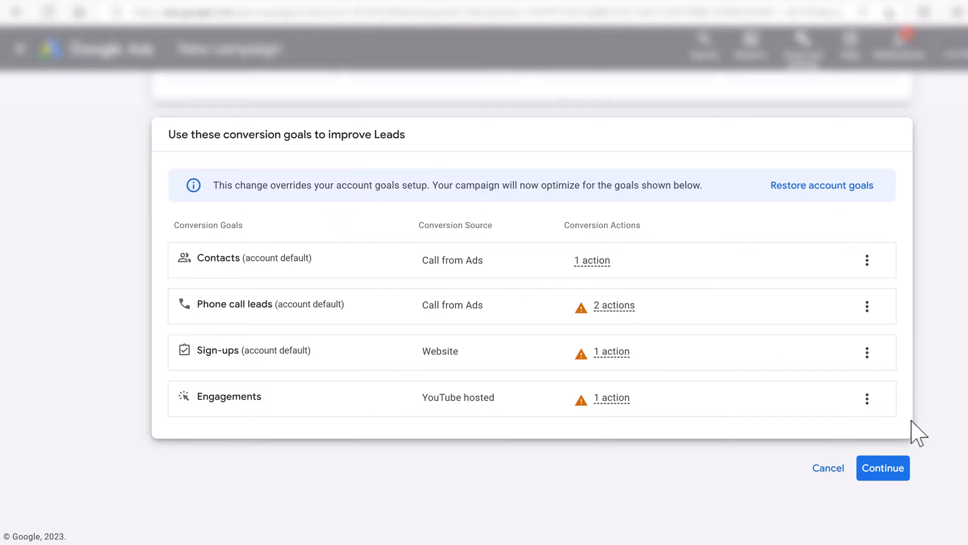
{"action": "left_click", "coordinate": [868, 400]}
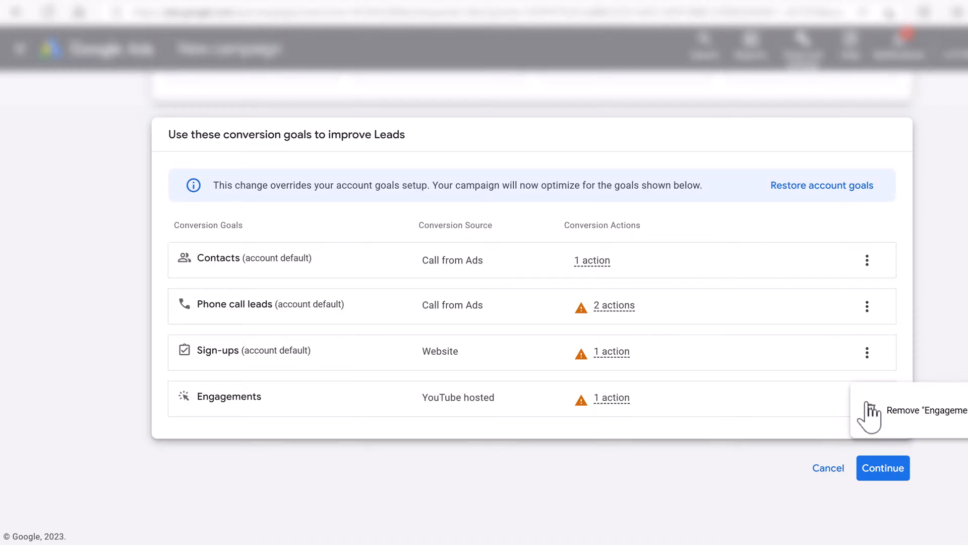
{"action": "left_click", "coordinate": [910, 412]}
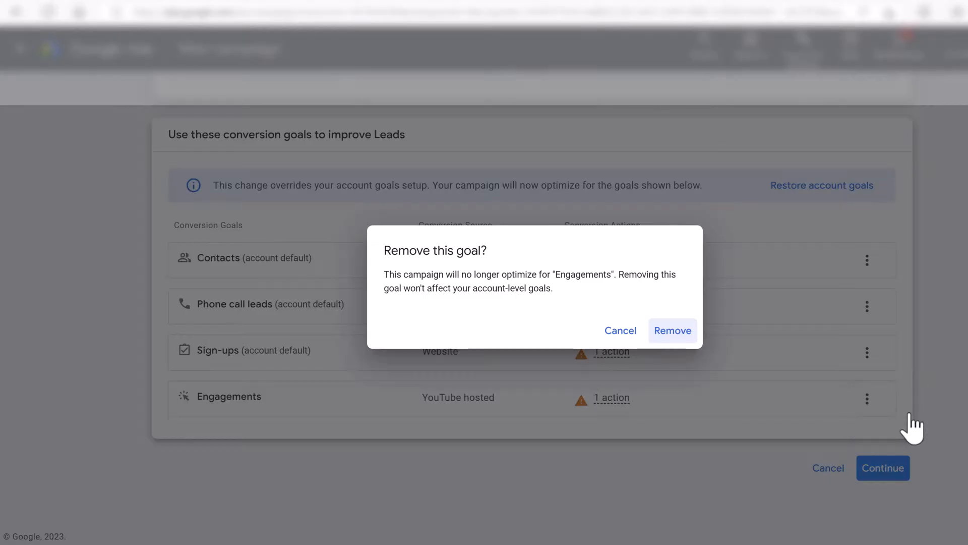
{"action": "left_click", "coordinate": [678, 331]}
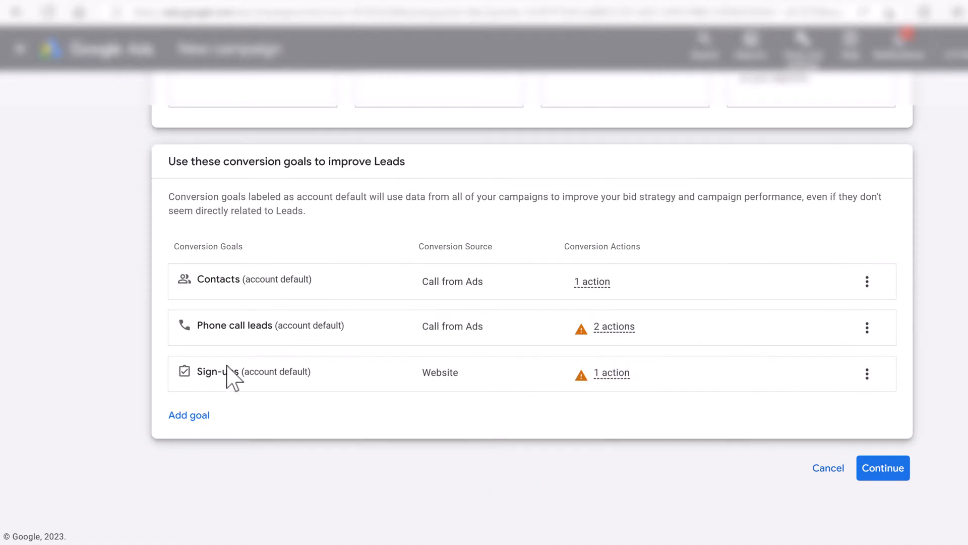
{"action": "left_click", "coordinate": [897, 474]}
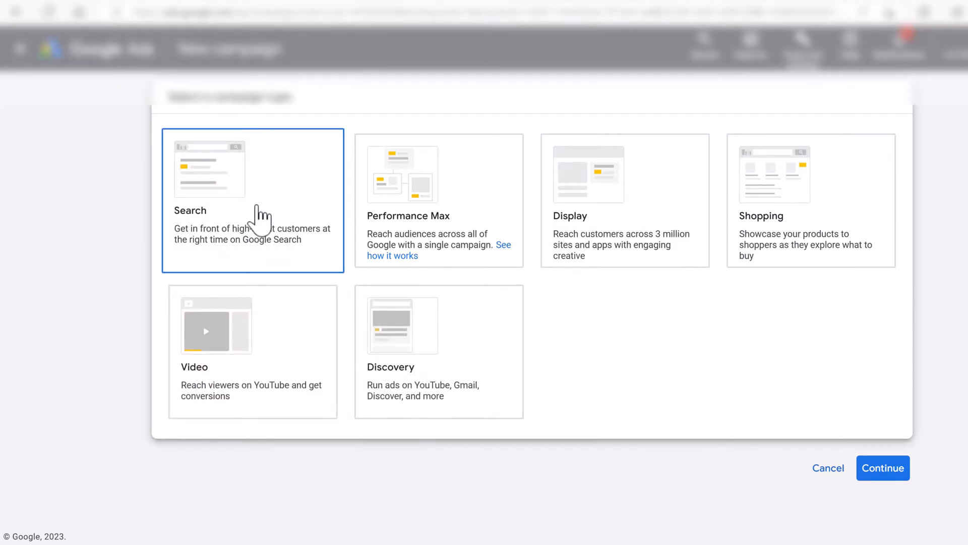
Step: Choose the Search campaign type with phone calls and lead form submissions as ways to reach the goal, entering the business phone number
{"action": "left_click", "coordinate": [258, 216]}
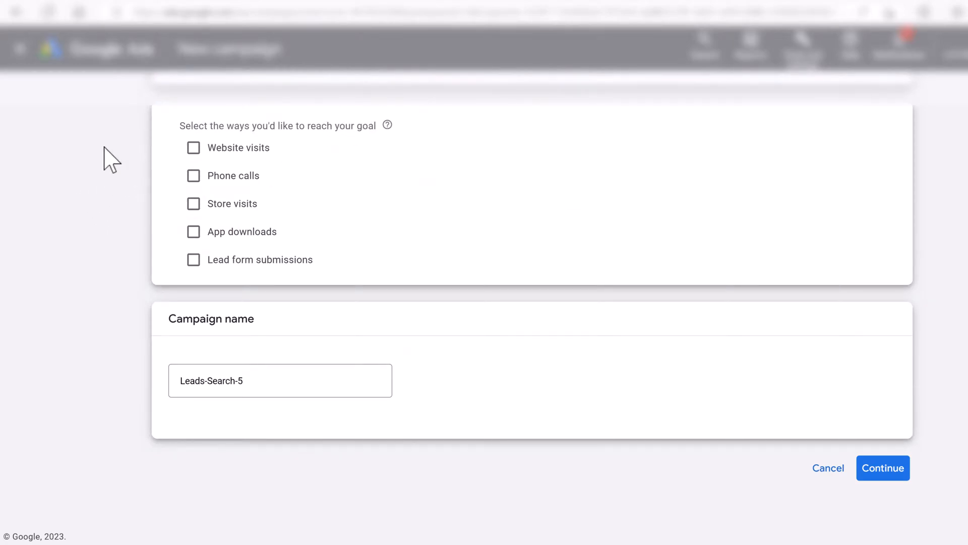
{"action": "left_click", "coordinate": [194, 176]}
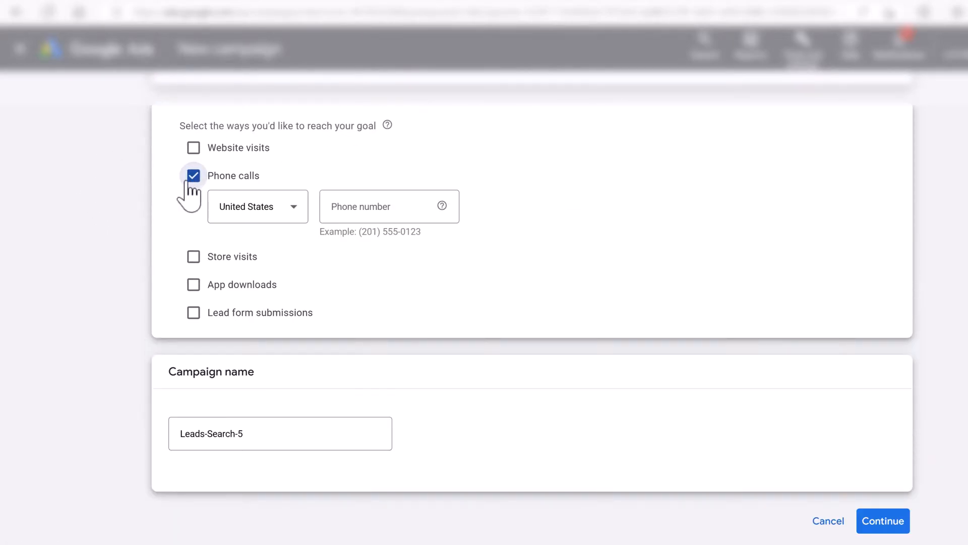
{"action": "left_click", "coordinate": [346, 205]}
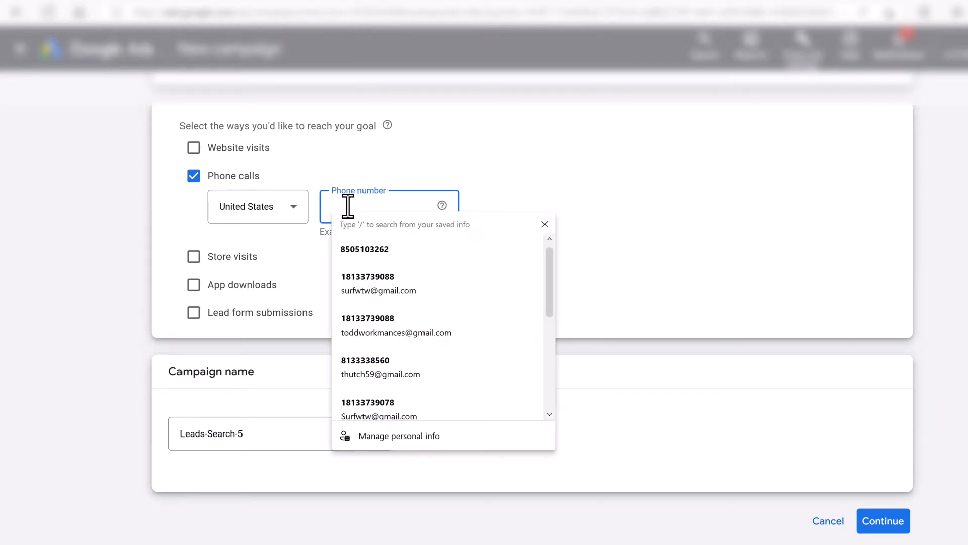
{"action": "key", "text": "ctrl+v"}
{"action": "left_click", "coordinate": [398, 169]}
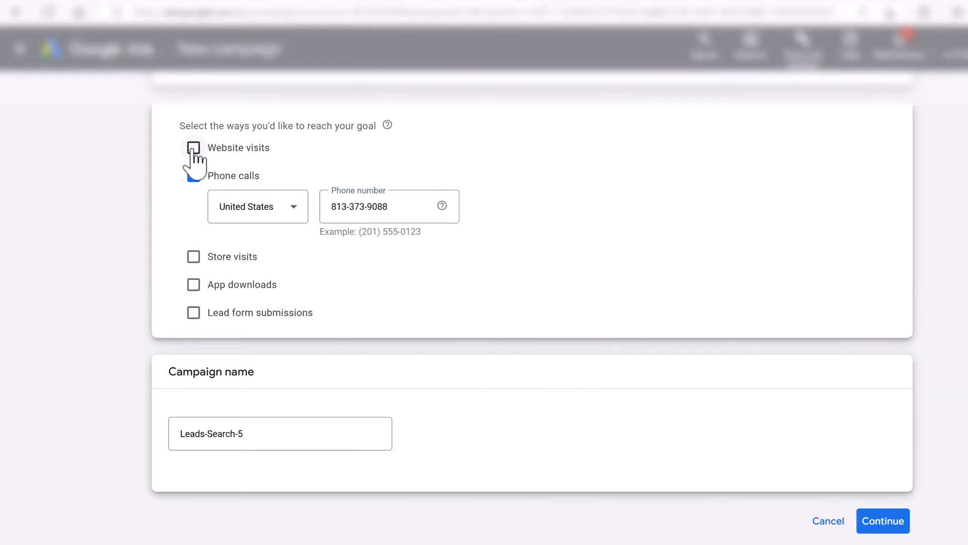
{"action": "left_click", "coordinate": [193, 314]}
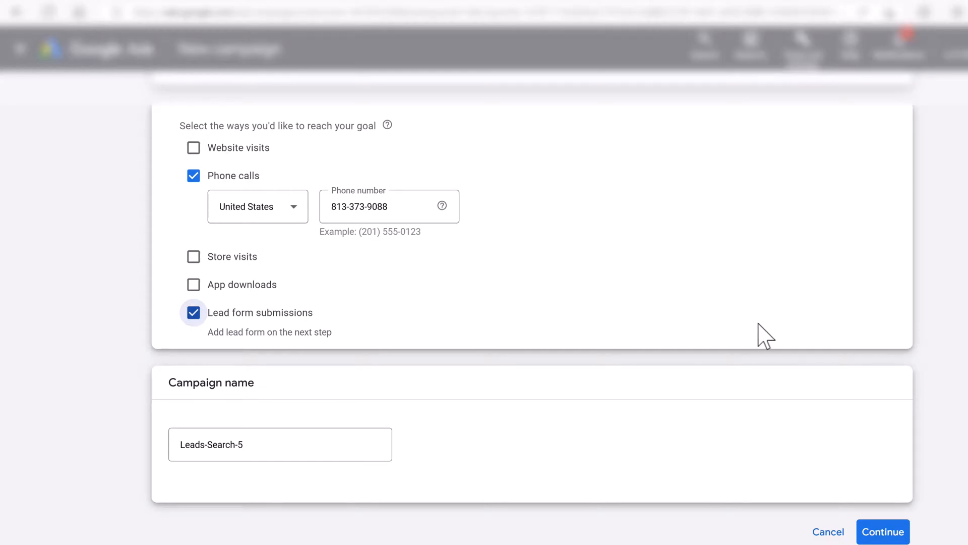
Step: Name the campaign "Tampa Bay Search Campaign" and continue to its bidding setup
{"action": "scroll", "coordinate": [765, 336], "scroll_direction": "down", "scroll_amount": 1}
{"action": "triple_click", "coordinate": [286, 380]}
{"action": "key", "text": "BackSpace"}
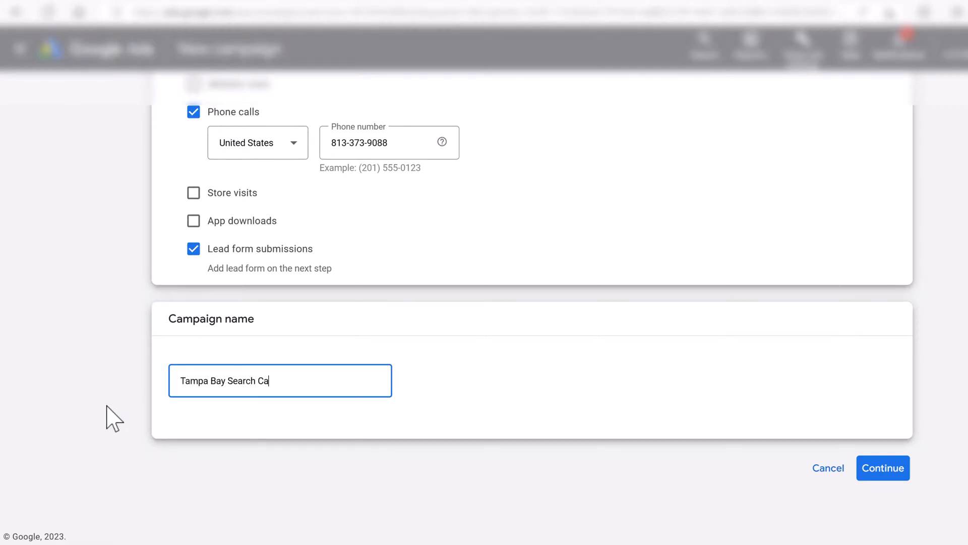
{"action": "left_click", "coordinate": [361, 408]}
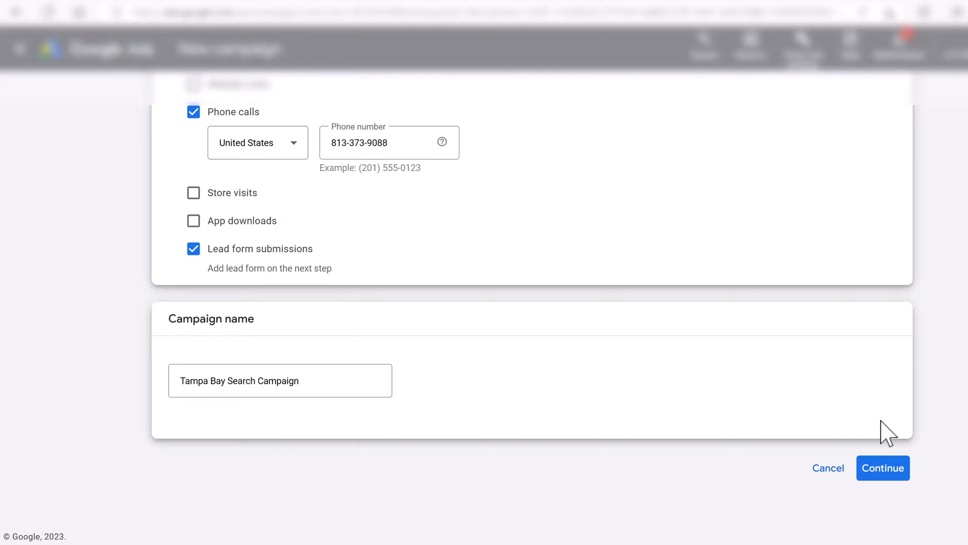
{"action": "left_click", "coordinate": [890, 472]}
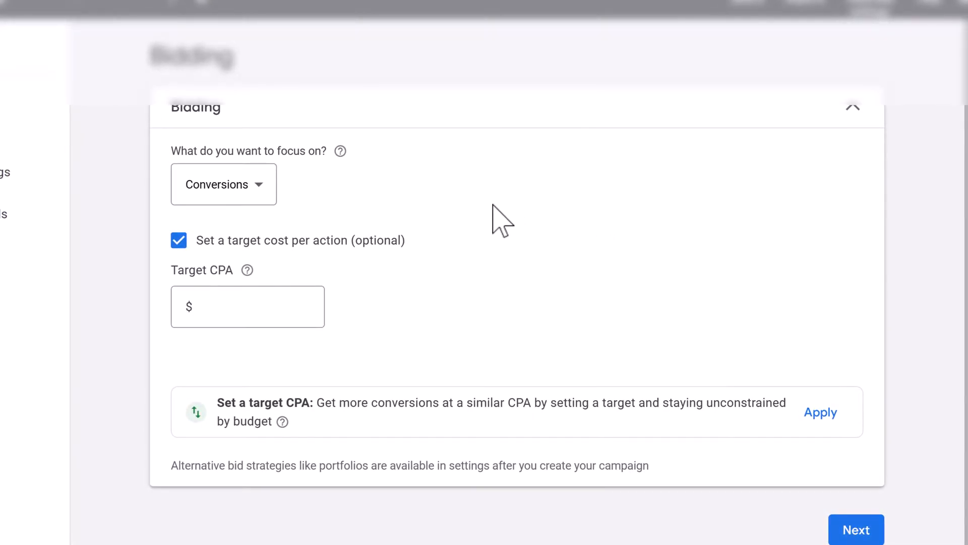
Step: Focus the bidding on Clicks, enter a maximum CPC bid limit and proceed to the campaign settings
{"action": "left_click", "coordinate": [245, 191]}
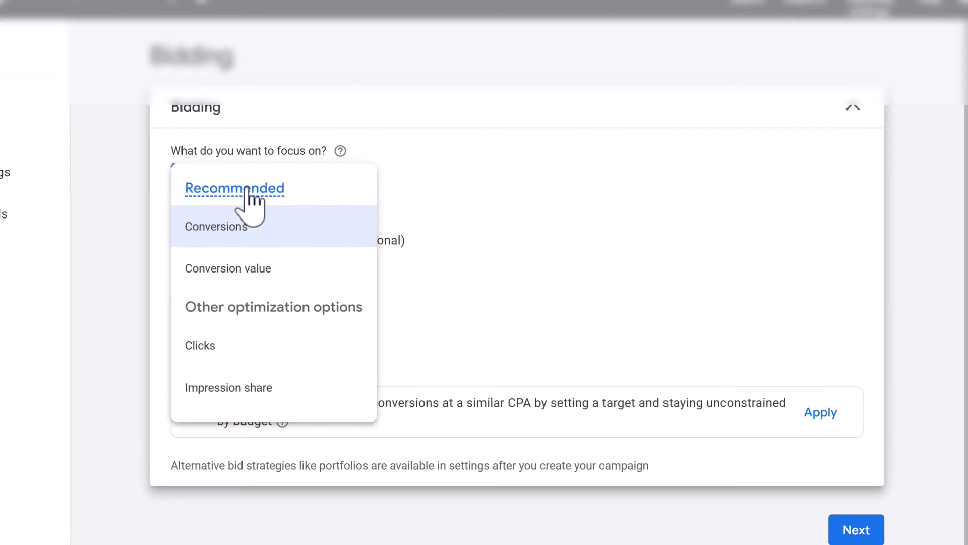
{"action": "mouse_move", "coordinate": [247, 191]}
{"action": "left_click", "coordinate": [316, 347]}
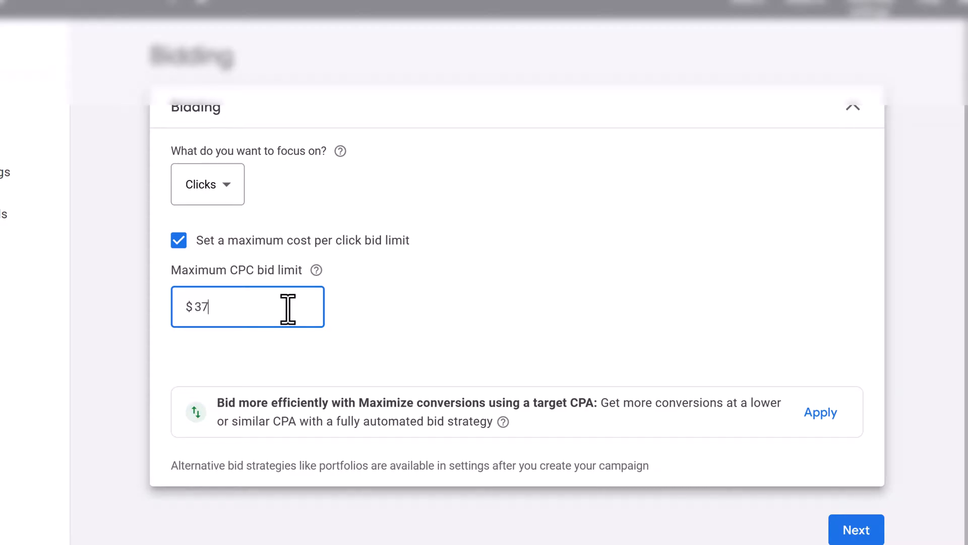
{"action": "type", "text": "50"}
{"action": "left_click", "coordinate": [311, 335]}
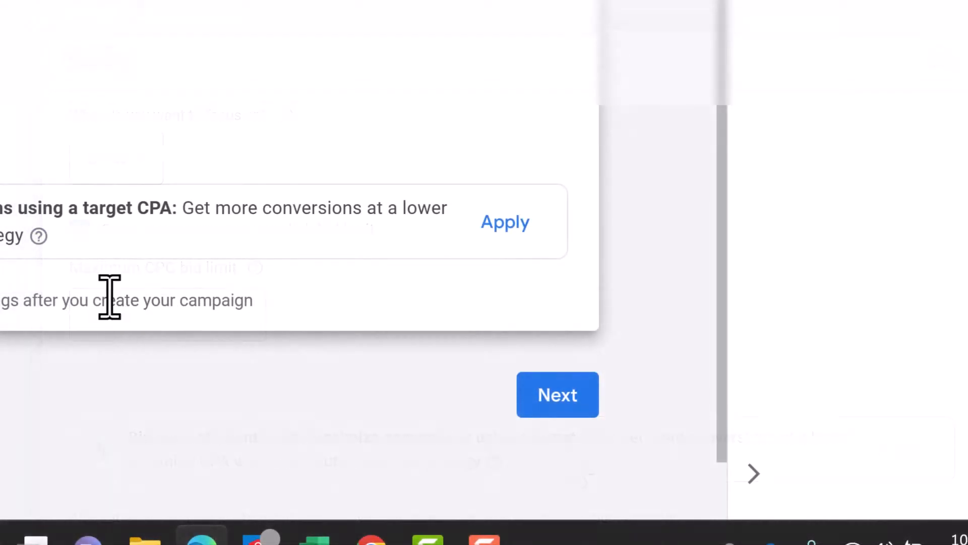
{"action": "left_click", "coordinate": [556, 399]}
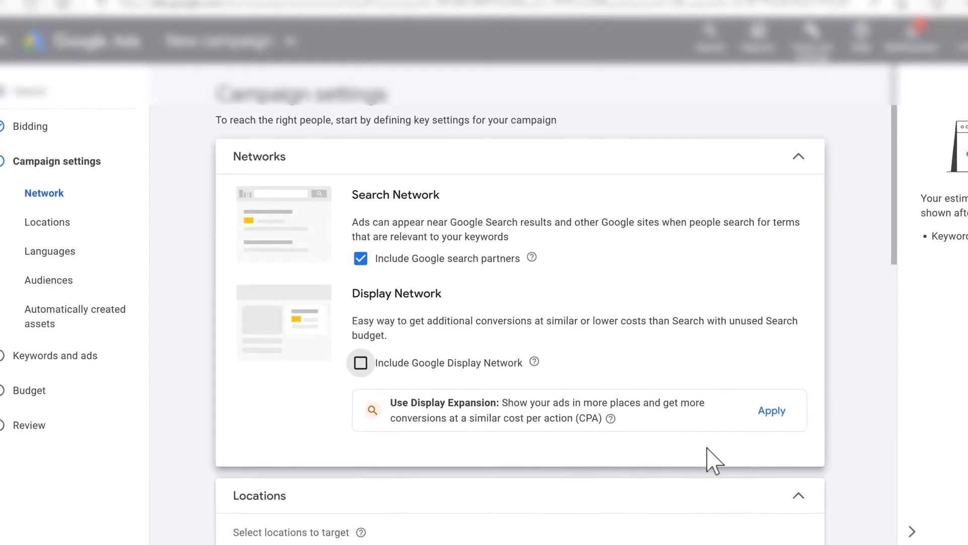
Step: Limit the campaign's targeted locations to the Tampa-St. Petersburg (Sarasota) FL Nielsen DMA region
{"action": "scroll", "coordinate": [666, 449], "scroll_direction": "down", "scroll_amount": 1}
{"action": "scroll", "coordinate": [665, 459], "scroll_direction": "down", "scroll_amount": 5}
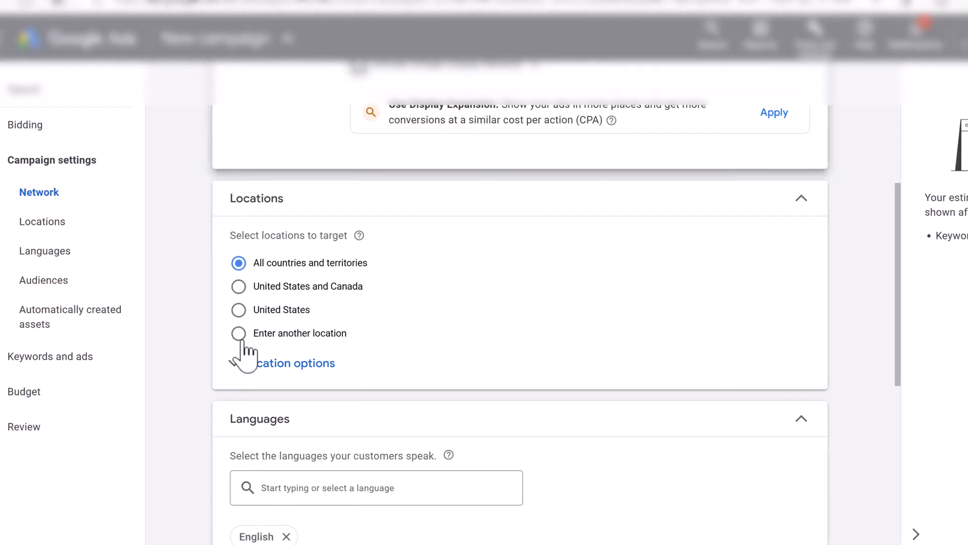
{"action": "left_click", "coordinate": [238, 333]}
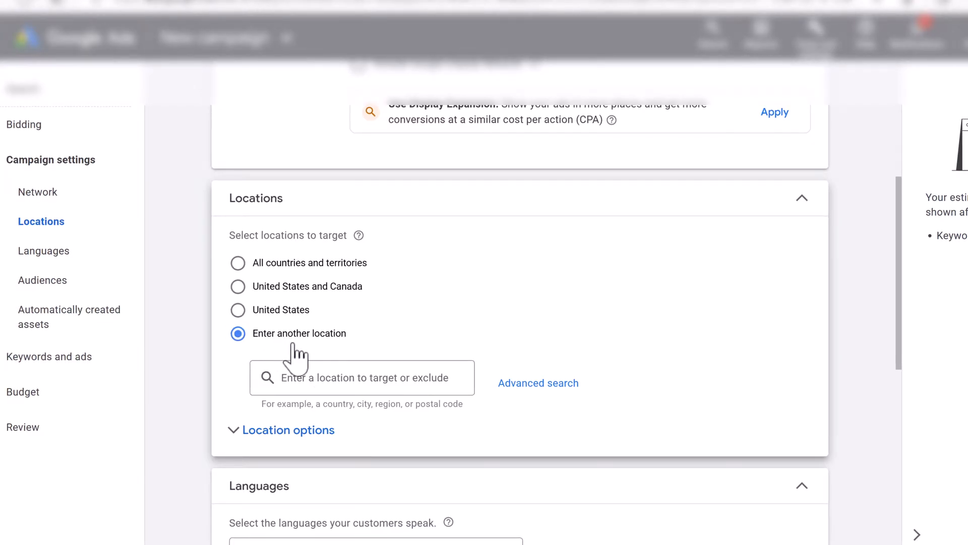
{"action": "left_click", "coordinate": [308, 377]}
{"action": "type", "text": "T"}
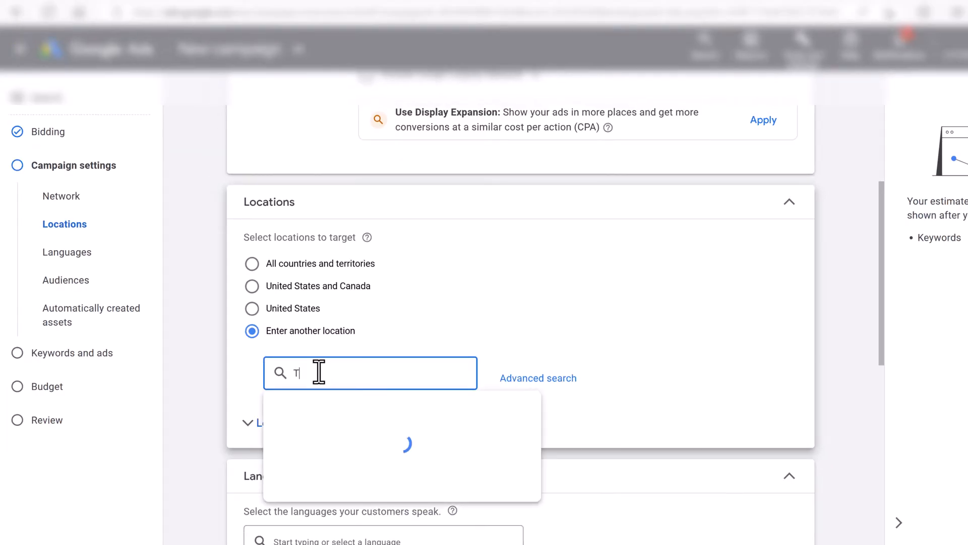
{"action": "type", "text": "ampa"}
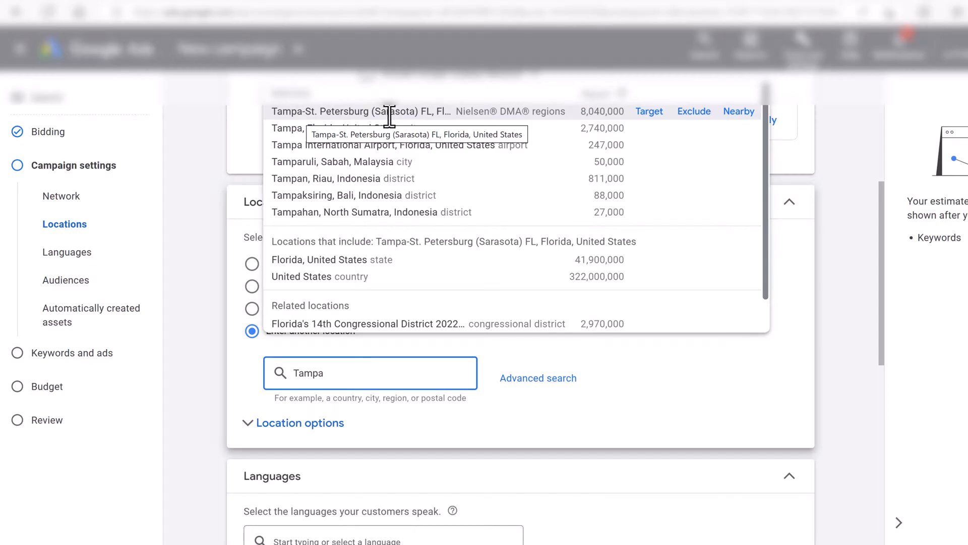
{"action": "left_click", "coordinate": [645, 113]}
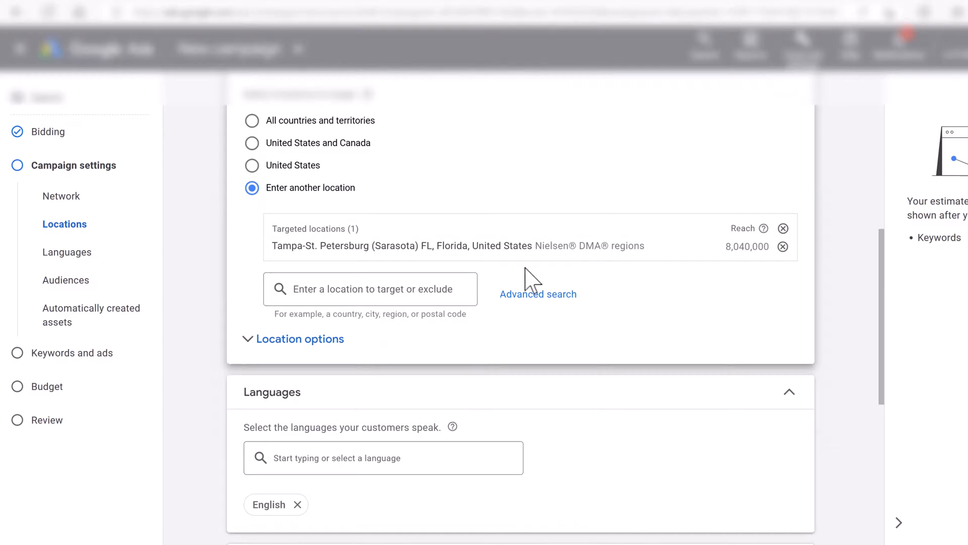
Step: Set the location target option to Presence: People in or regularly in your targeted locations
{"action": "left_click", "coordinate": [318, 341]}
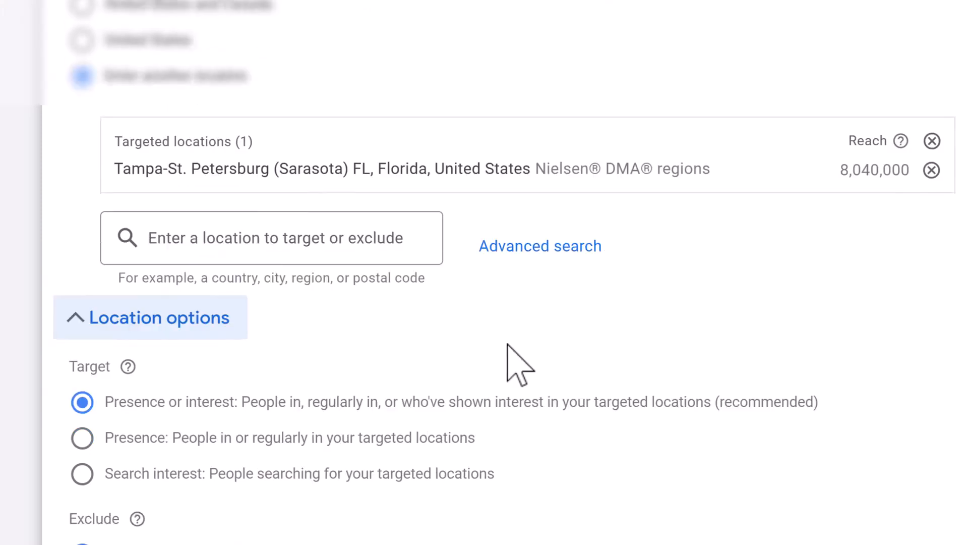
{"action": "scroll", "coordinate": [507, 344], "scroll_direction": "down", "scroll_amount": 3}
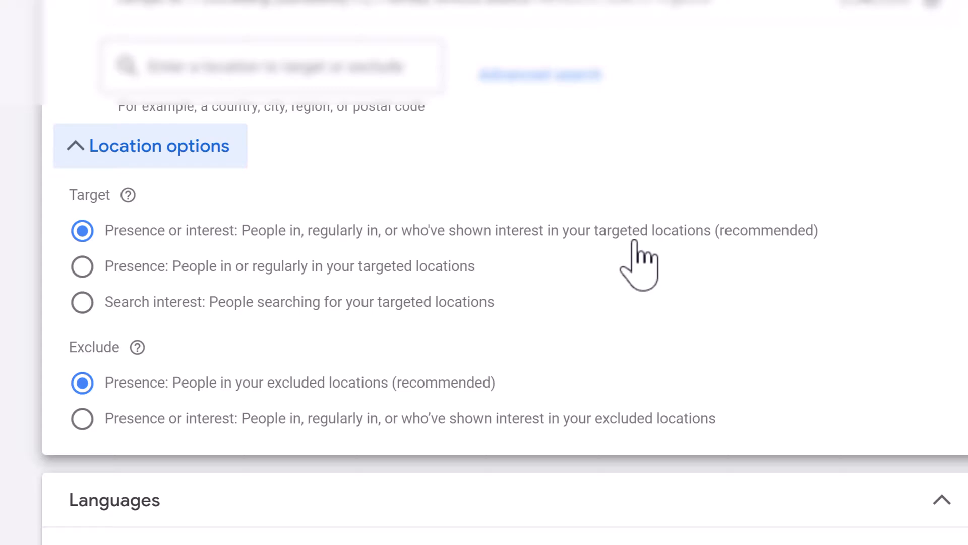
{"action": "left_click", "coordinate": [84, 267]}
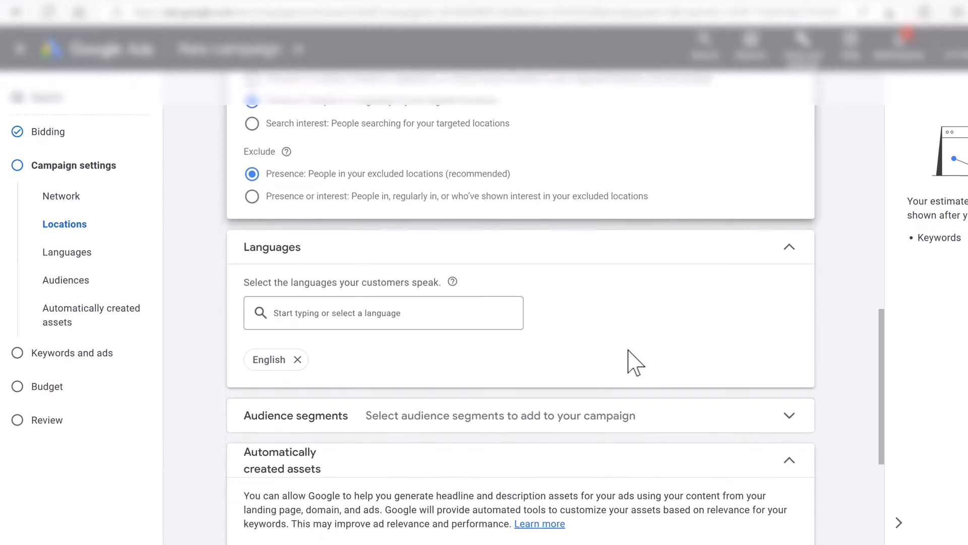
Step: Review the campaign's language setting and the available audience segments without selecting any
{"action": "scroll", "coordinate": [631, 361], "scroll_direction": "down", "scroll_amount": 2}
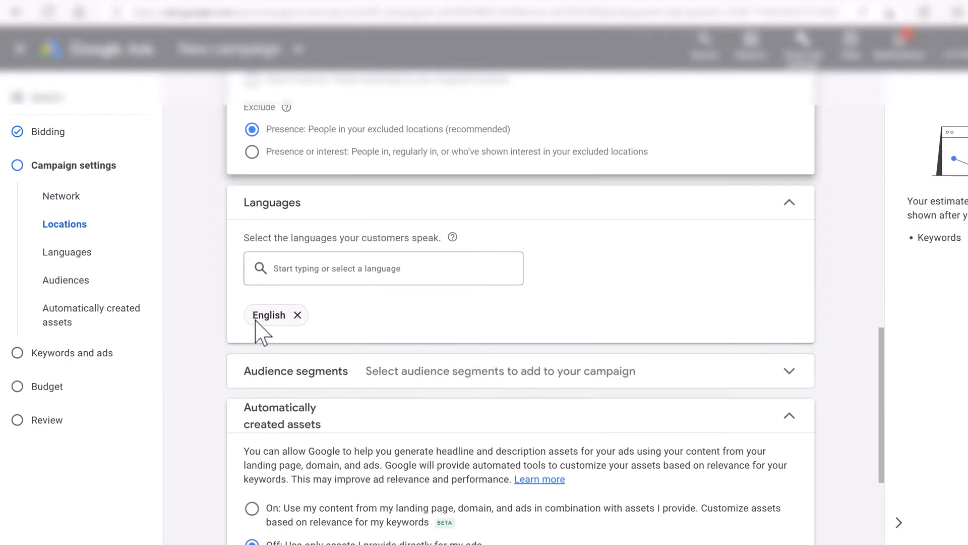
{"action": "scroll", "coordinate": [664, 300], "scroll_direction": "down", "scroll_amount": 1}
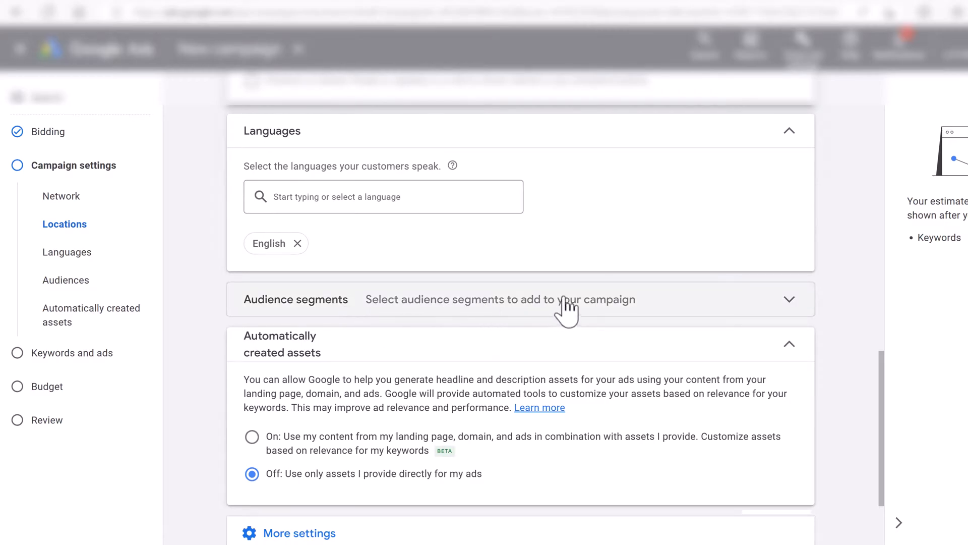
{"action": "left_click", "coordinate": [790, 300]}
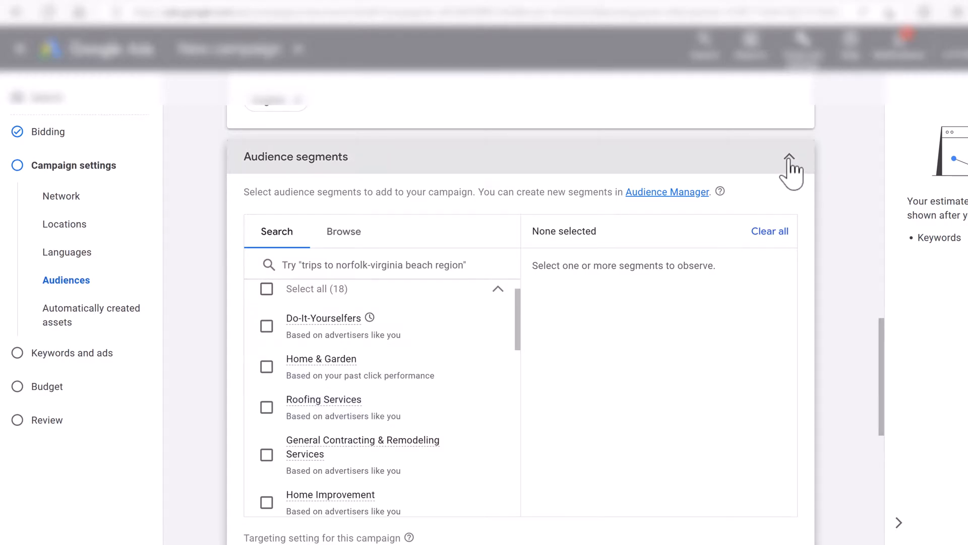
{"action": "left_click", "coordinate": [790, 162]}
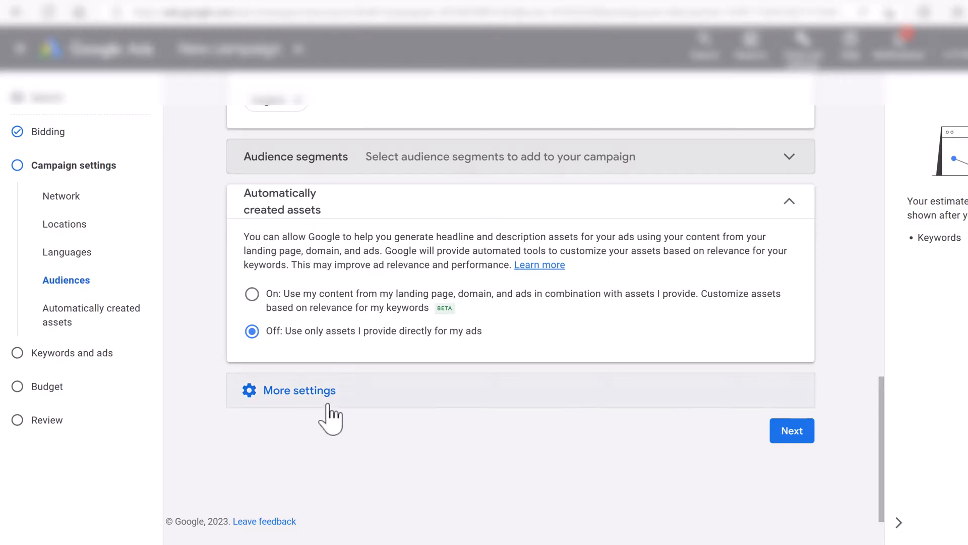
Step: Set the campaign's ad rotation to "Do not optimize: Rotate ads indefinitely" in the additional settings
{"action": "left_click", "coordinate": [303, 394]}
{"action": "scroll", "coordinate": [555, 360], "scroll_direction": "down", "scroll_amount": 3}
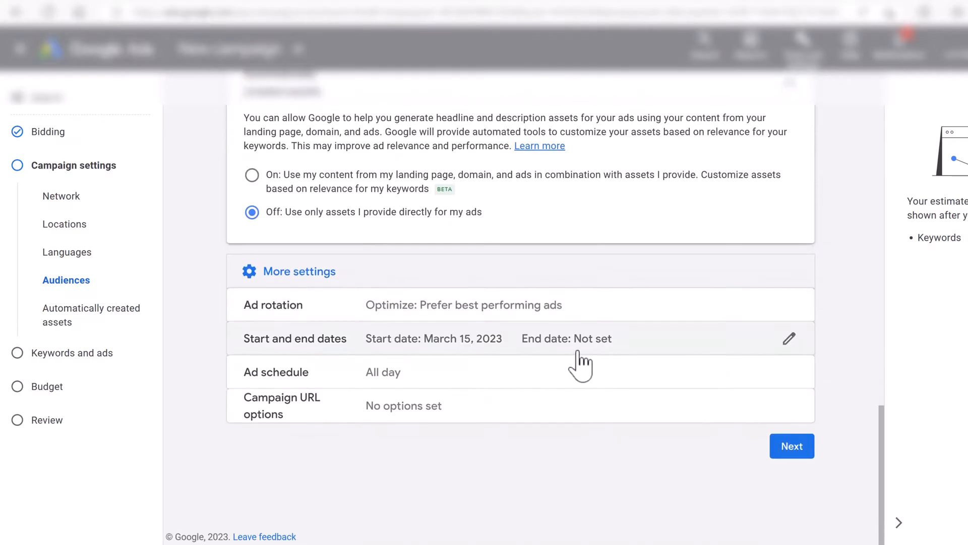
{"action": "left_click", "coordinate": [557, 314]}
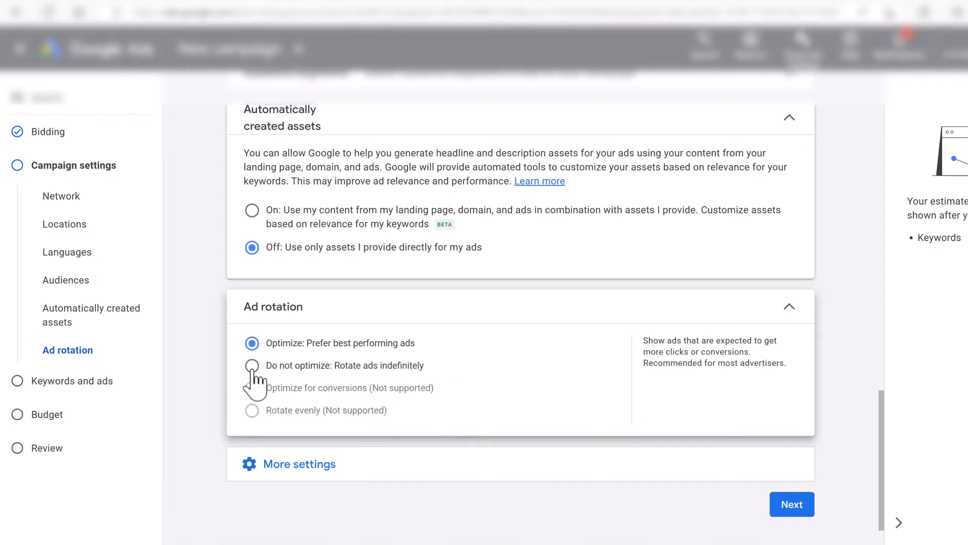
{"action": "left_click", "coordinate": [253, 366]}
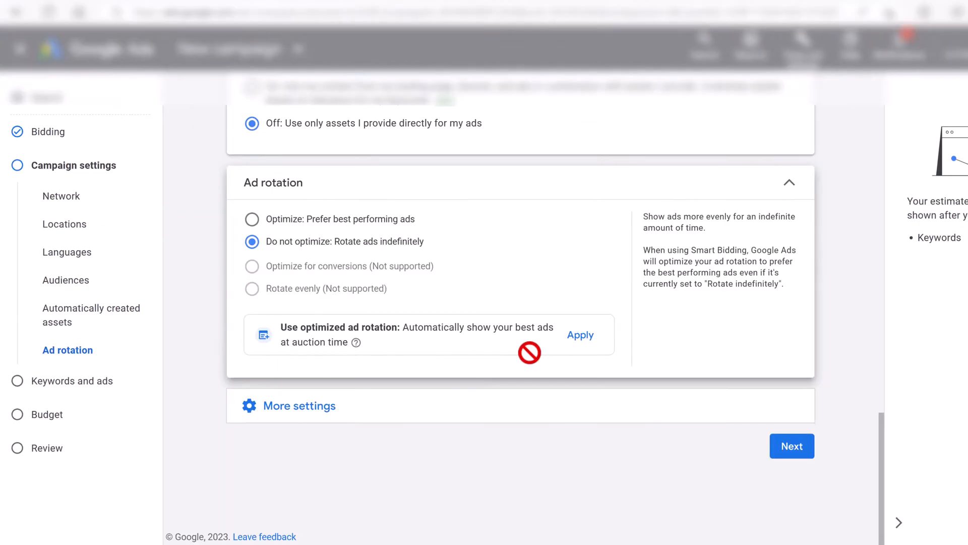
Step: Set the campaign's ad schedule to Mondays - Fridays from 09:00 to 17:00
{"action": "left_click", "coordinate": [312, 408]}
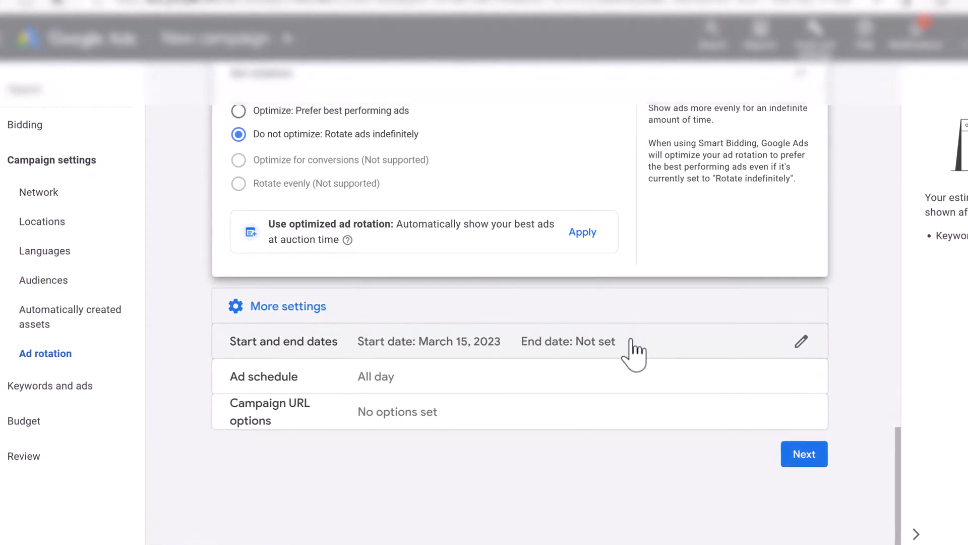
{"action": "left_click", "coordinate": [585, 385]}
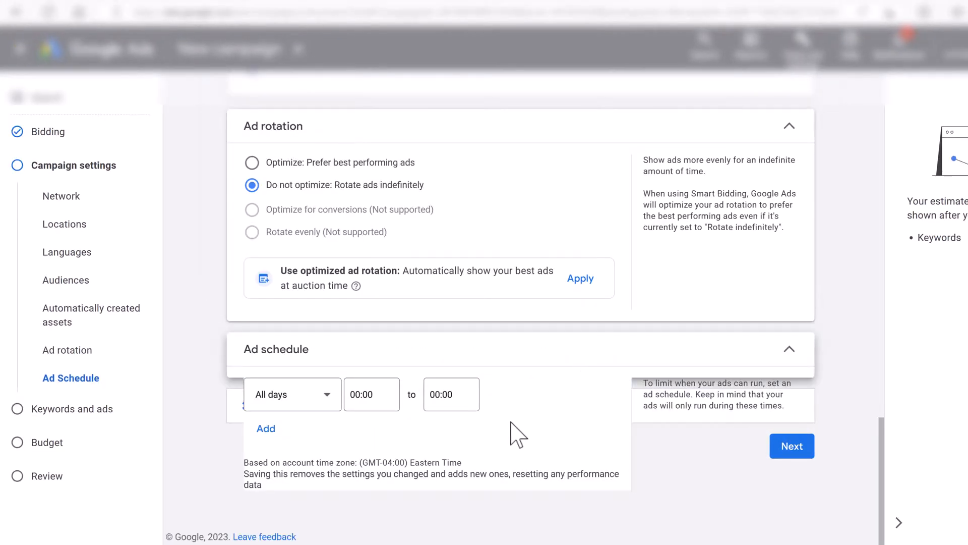
{"action": "scroll", "coordinate": [514, 434], "scroll_direction": "down", "scroll_amount": 2}
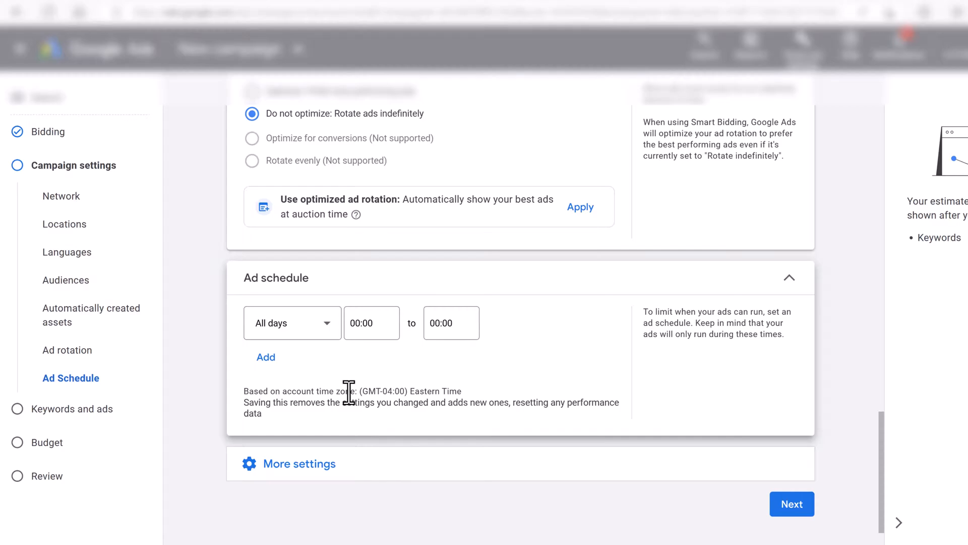
{"action": "left_click", "coordinate": [329, 333]}
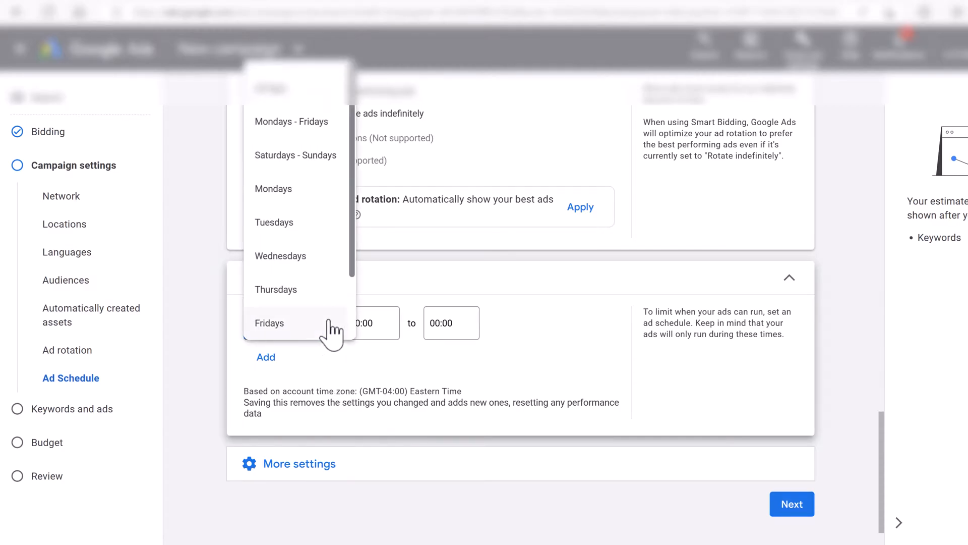
{"action": "left_click", "coordinate": [291, 122]}
{"action": "left_click", "coordinate": [379, 324]}
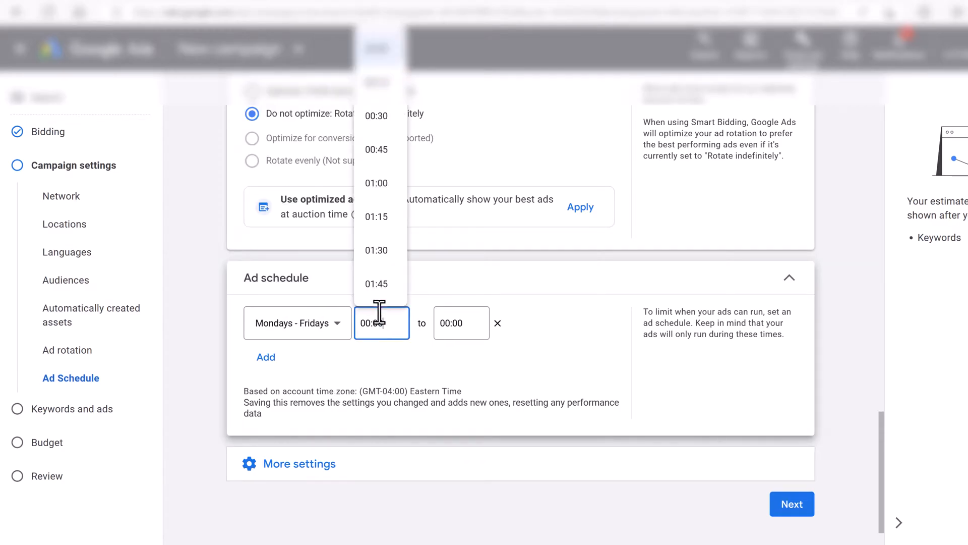
{"action": "scroll", "coordinate": [373, 247], "scroll_direction": "down", "scroll_amount": 4}
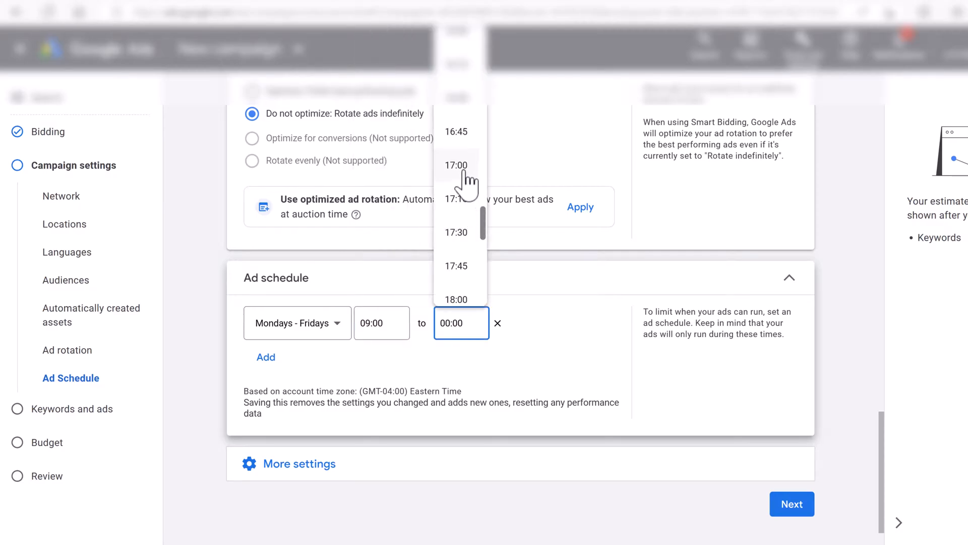
{"action": "left_click", "coordinate": [463, 169]}
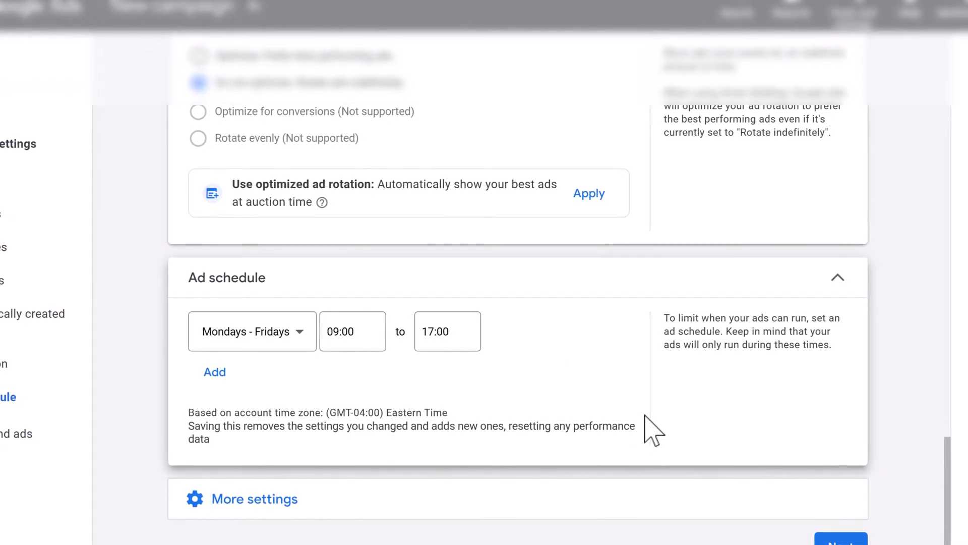
Step: Review the campaign URL options for tracking template, final URL suffix and custom parameters, and close them without entering any
{"action": "scroll", "coordinate": [701, 423], "scroll_direction": "down", "scroll_amount": 2}
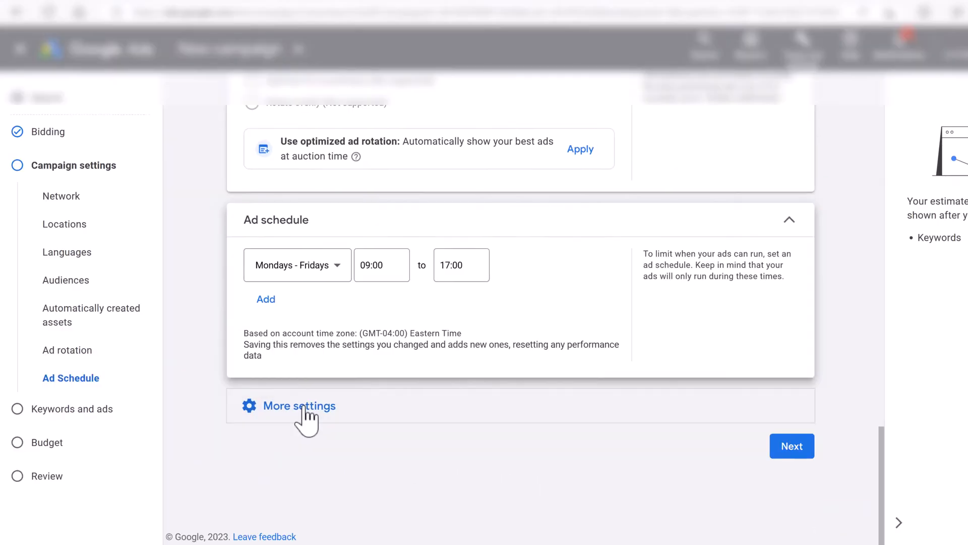
{"action": "left_click", "coordinate": [268, 439]}
{"action": "scroll", "coordinate": [656, 424], "scroll_direction": "down", "scroll_amount": 2}
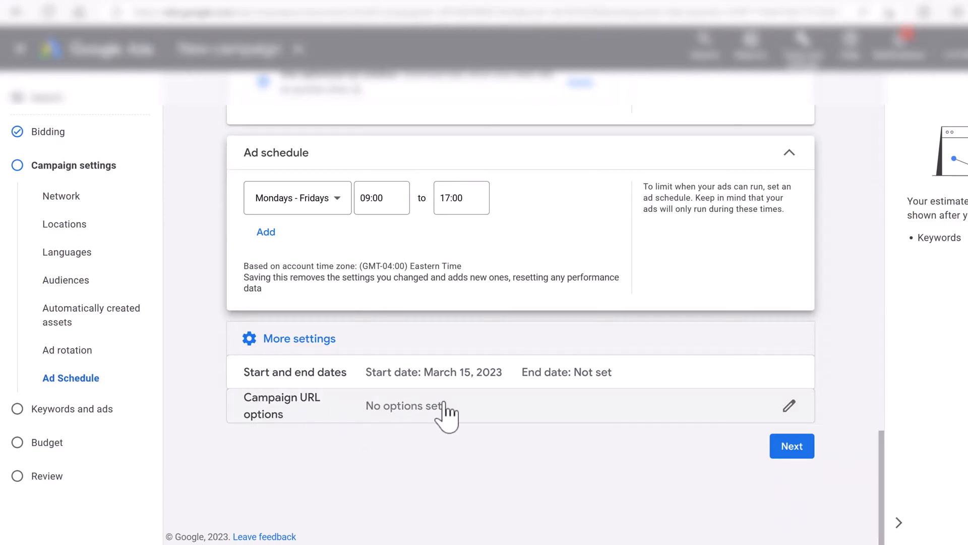
{"action": "left_click", "coordinate": [713, 417]}
{"action": "scroll", "coordinate": [585, 451], "scroll_direction": "down", "scroll_amount": 3}
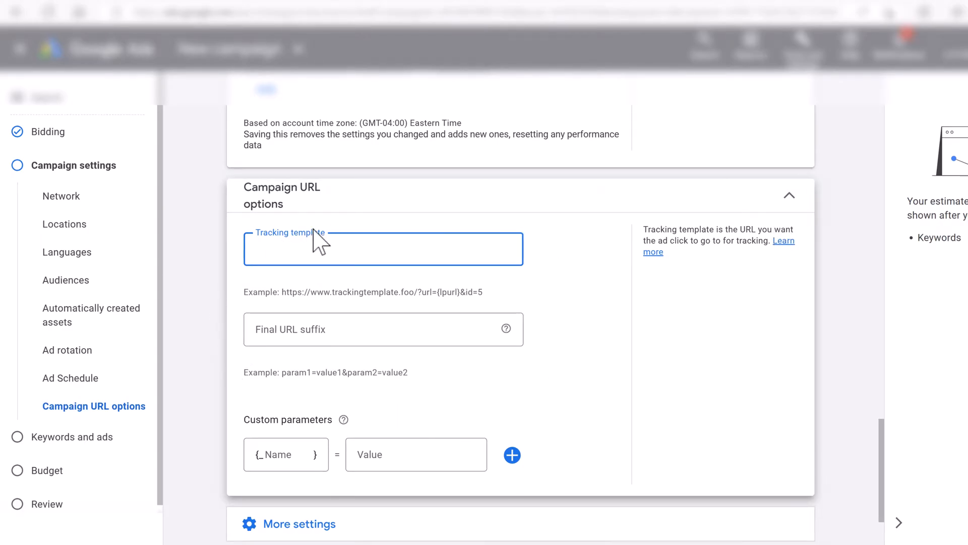
{"action": "left_click", "coordinate": [789, 195]}
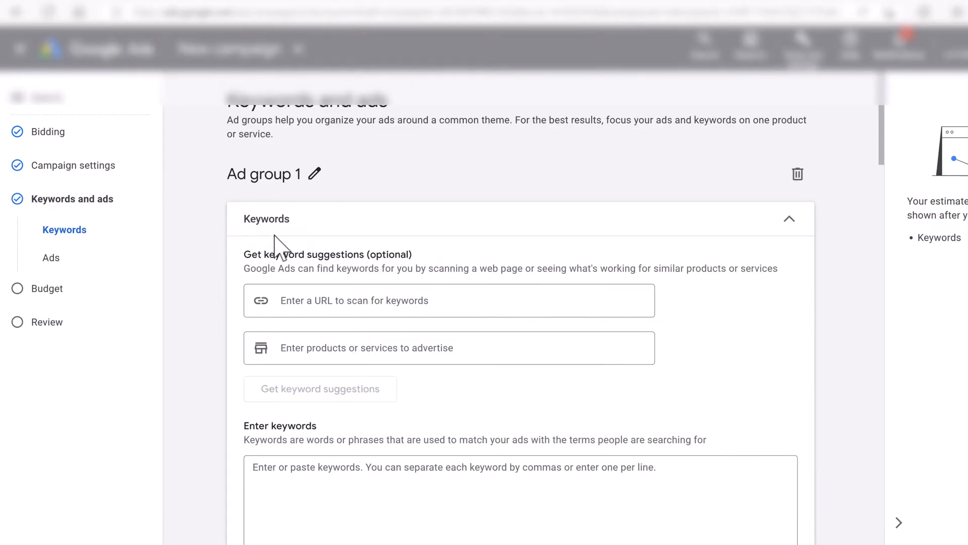
Step: Rename the first ad group as Roof Replacement Tampa Bay
{"action": "left_click", "coordinate": [315, 177]}
{"action": "mouse_move", "coordinate": [344, 174]}
{"action": "left_mouse_down"}
{"action": "mouse_move", "coordinate": [214, 199]}
{"action": "mouse_move", "coordinate": [209, 187]}
{"action": "left_mouse_up"}
{"action": "type", "text": "Roof"}
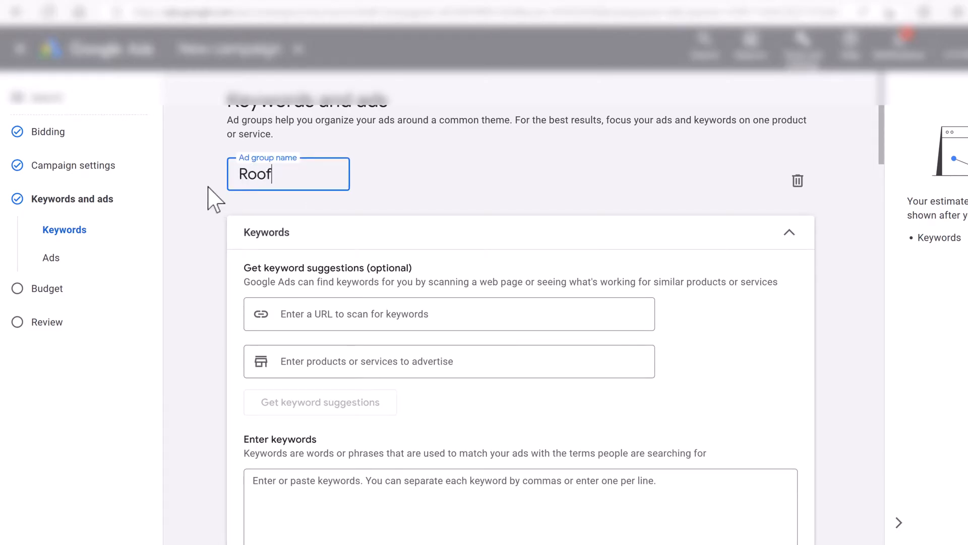
{"action": "type", "text": " Replacem"}
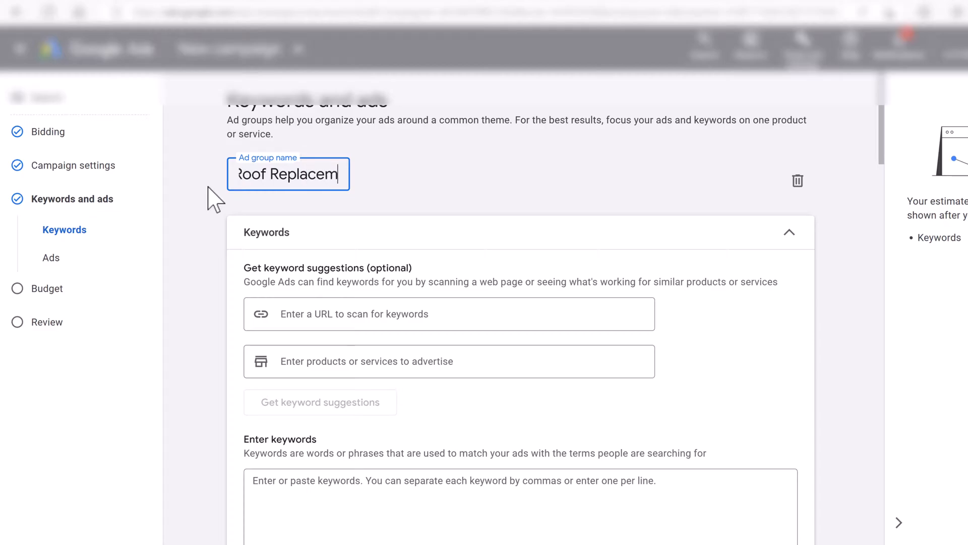
{"action": "type", "text": "ent"}
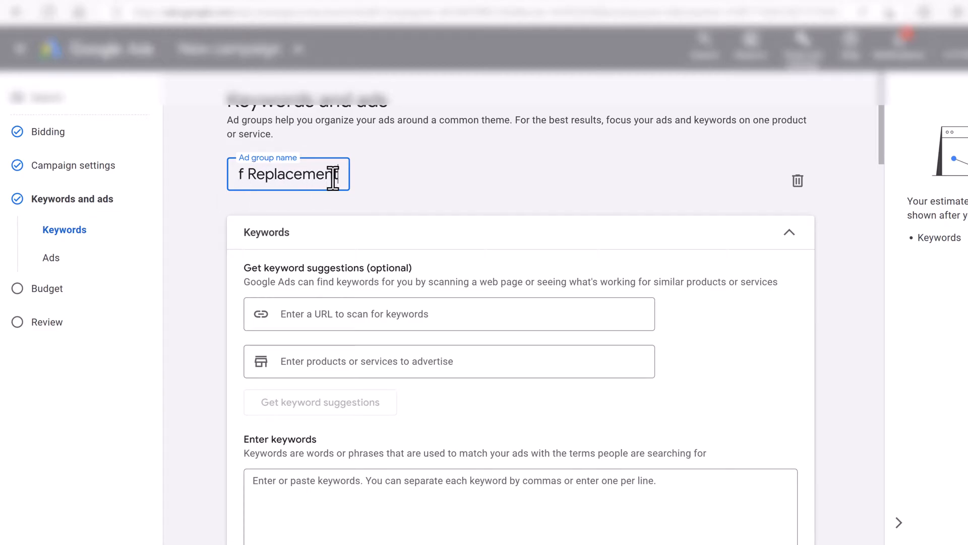
{"action": "type", "text": " Tampa Ba"}
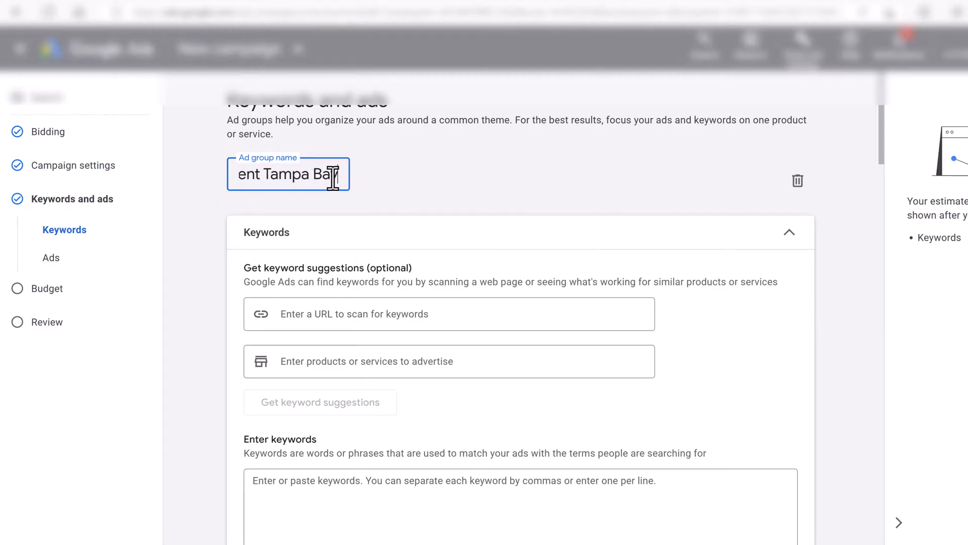
{"action": "type", "text": "y"}
{"action": "key", "text": "Return"}
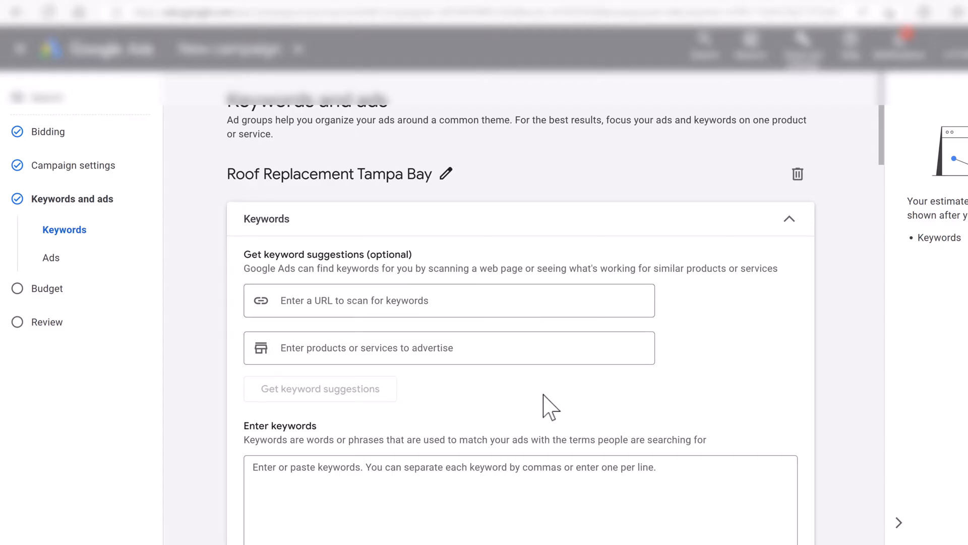
Step: Try the broad match keyword roofing in the ad group's keyword list, and delete it
{"action": "scroll", "coordinate": [411, 297], "scroll_direction": "down", "scroll_amount": 3}
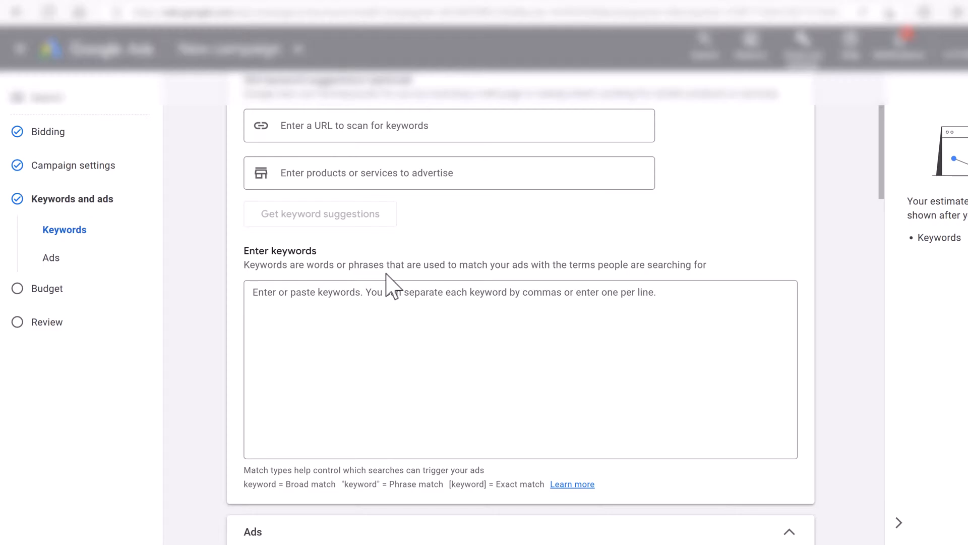
{"action": "left_click", "coordinate": [387, 324]}
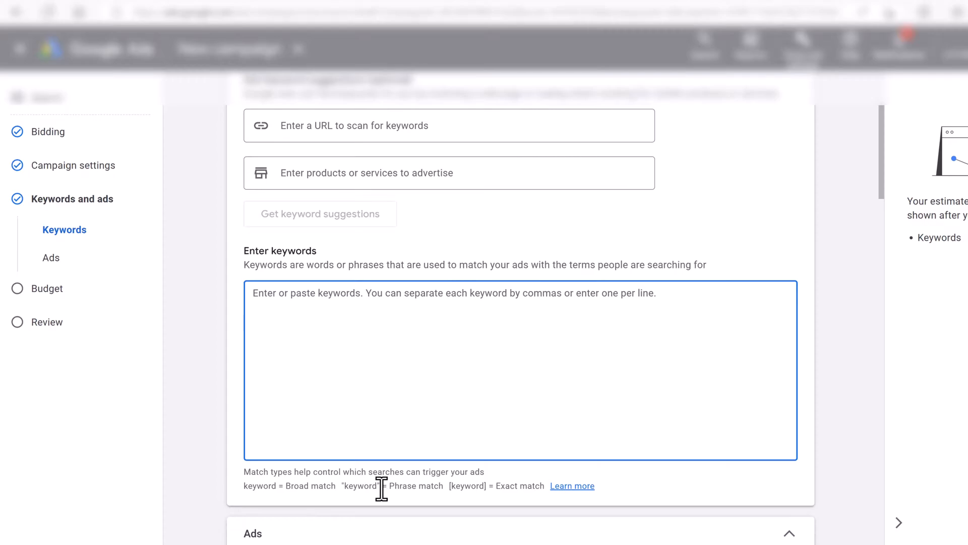
{"action": "scroll", "coordinate": [390, 501], "scroll_direction": "down", "scroll_amount": 3}
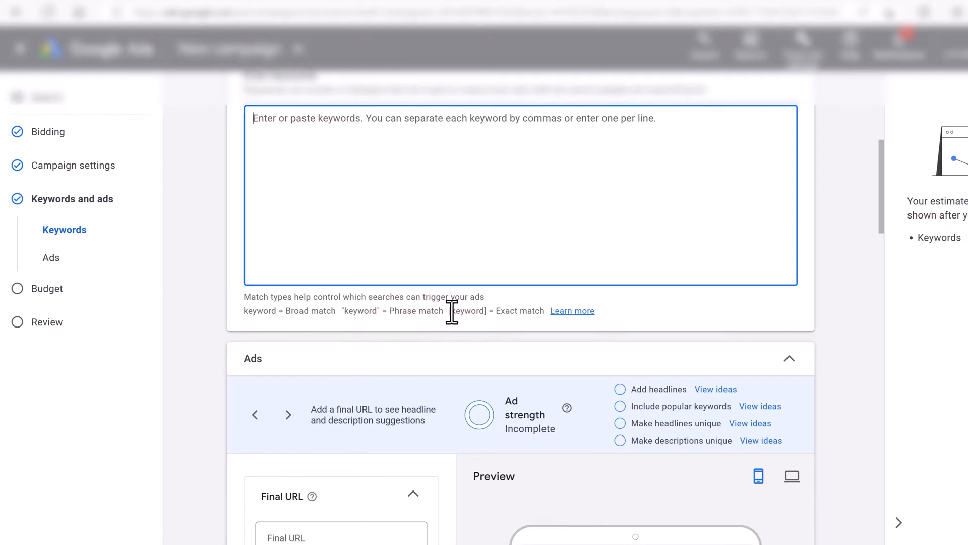
{"action": "scroll", "coordinate": [533, 335], "scroll_direction": "up", "scroll_amount": 3}
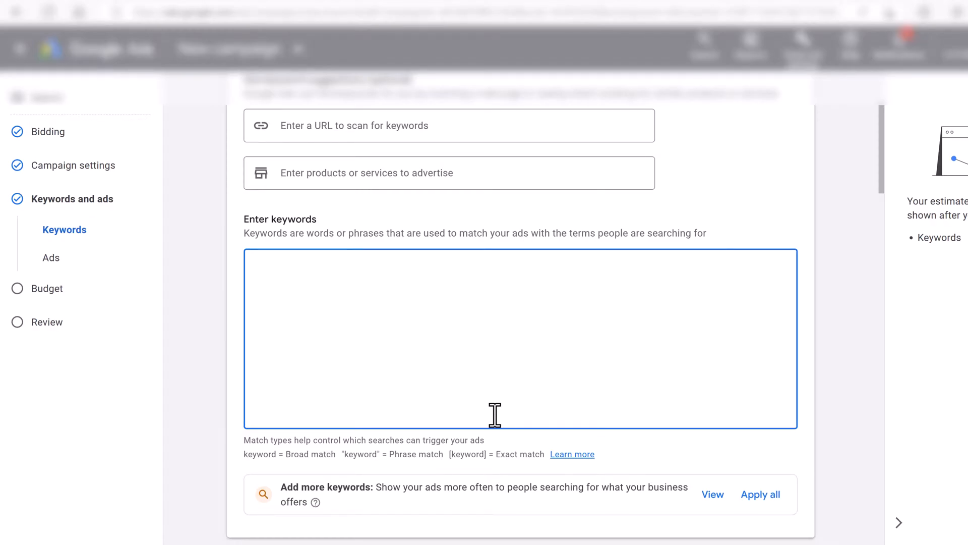
{"action": "type", "text": "roofing"}
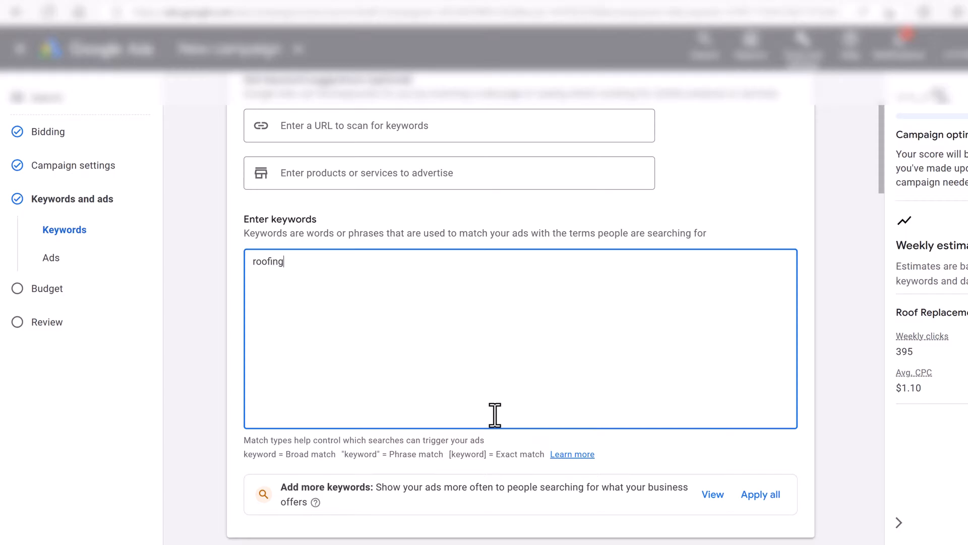
{"action": "key", "text": "BackSpace"}
{"action": "key", "text": "BackSpace"}
{"action": "key", "text": "BackSpace"}
{"action": "key", "text": "BackSpace"}
{"action": "key", "text": "BackSpace"}
{"action": "key", "text": "BackSpace"}
{"action": "key", "text": "BackSpace"}
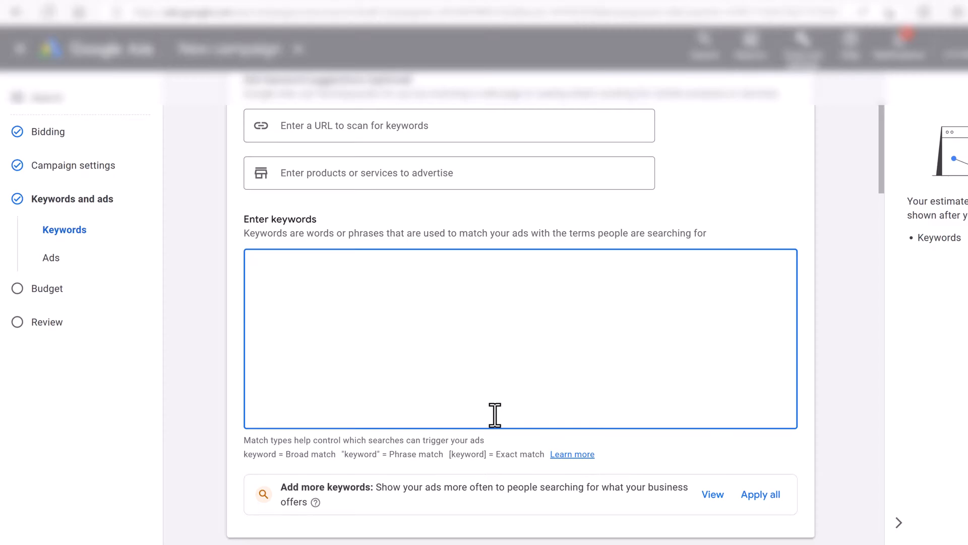
Step: Try the phrase match keyword "roofing companies" in the ad group's keyword list, and clear the list
{"action": "type", "text": "\""}
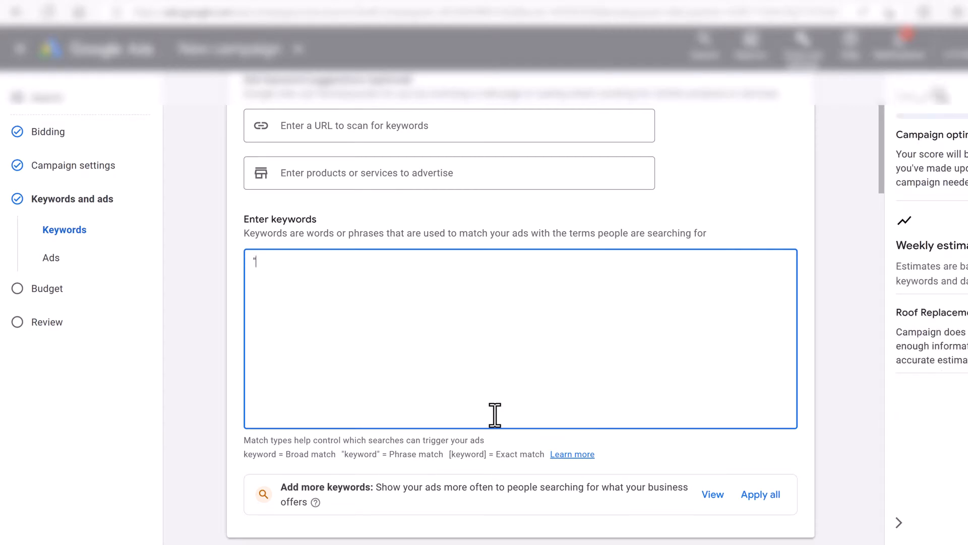
{"action": "type", "text": "roofing companies\""}
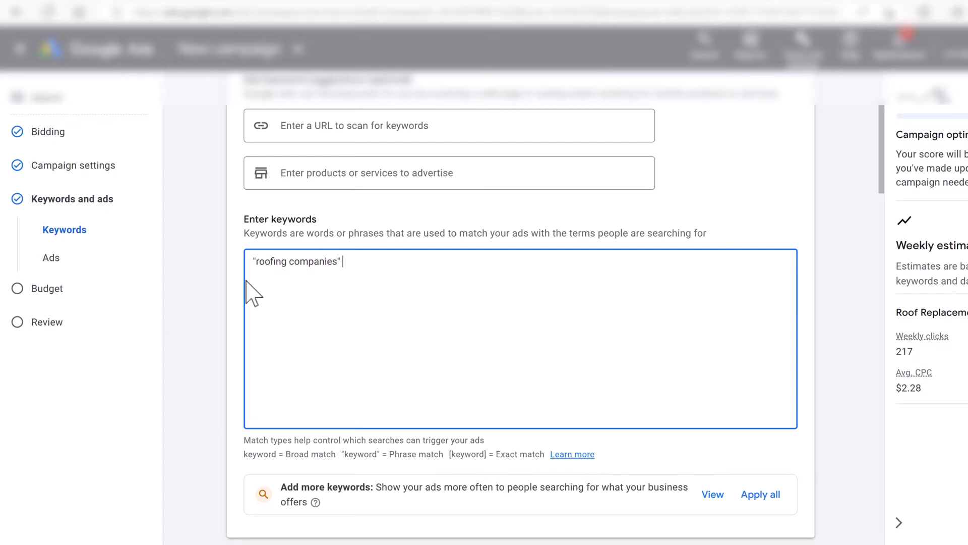
{"action": "left_click_drag", "start_coordinate": [255, 263], "coordinate": [328, 267]}
{"action": "left_click", "coordinate": [328, 267]}
{"action": "key", "text": "ctrl+a"}
{"action": "key", "text": "BackSpace"}
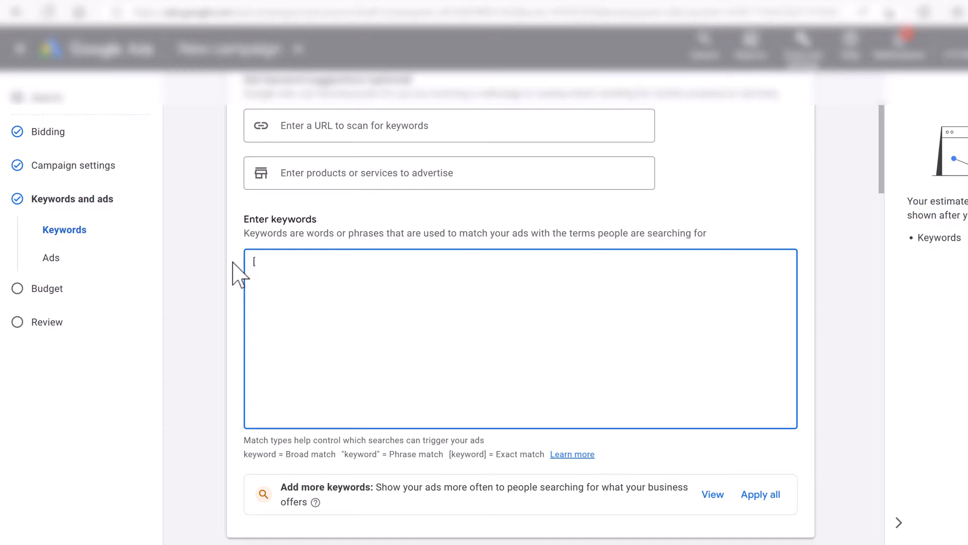
Step: Enter exact match keywords [roofing companies], [roofing company near me], [roofers near me], [roofing tampa], [roofing tampa bay], [roof replacement] and [roof replacement tampa]
{"action": "type", "text": "[roofing companies]"}
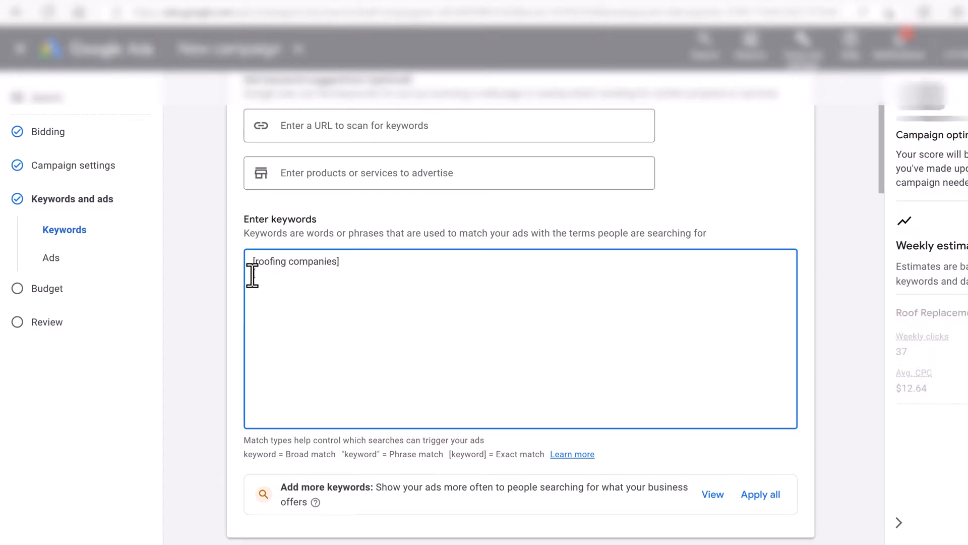
{"action": "type", "text": "roo"}
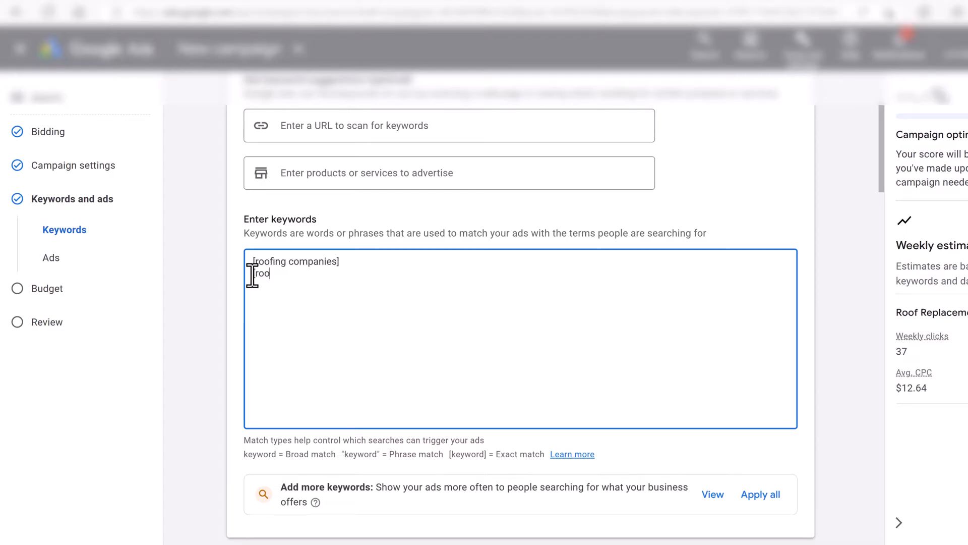
{"action": "type", "text": "fing company near me] "}
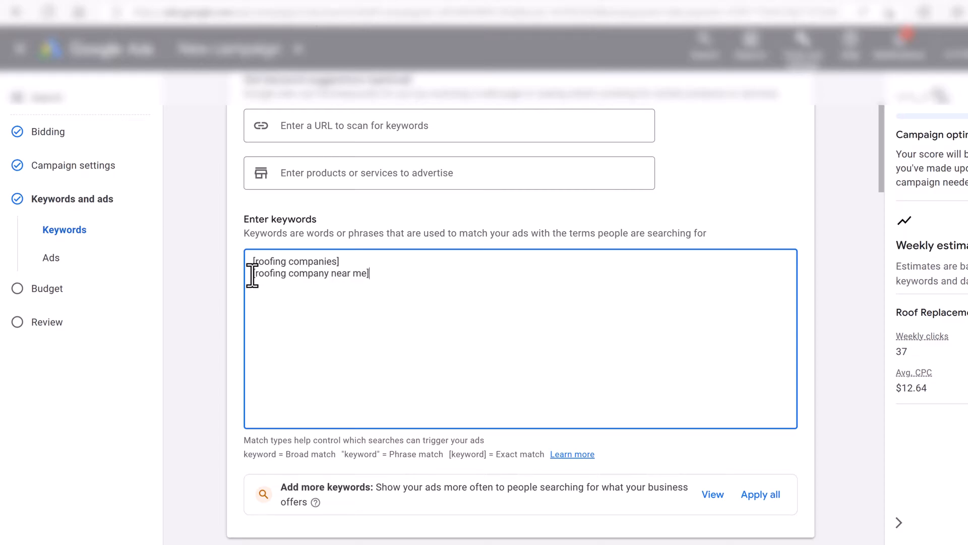
{"action": "type", "text": "[roofers near me]"}
{"action": "key", "text": "Return"}
{"action": "type", "text": "[roofing tampa]"}
{"action": "key", "text": "Return"}
{"action": "type", "text": "[roofing tampa bay] [roof replacement] [roof replacement tampa]"}
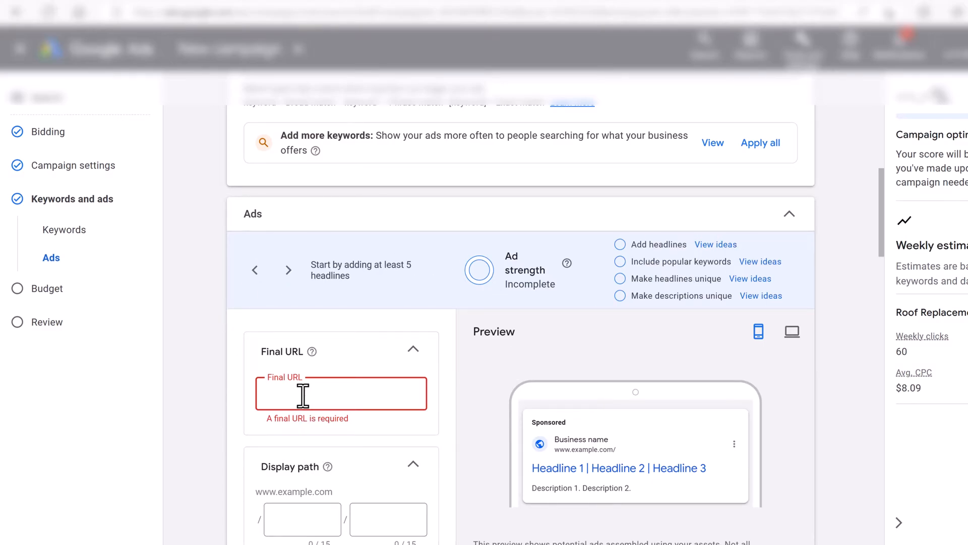
{"action": "type", "text": "https://roofstampa"}
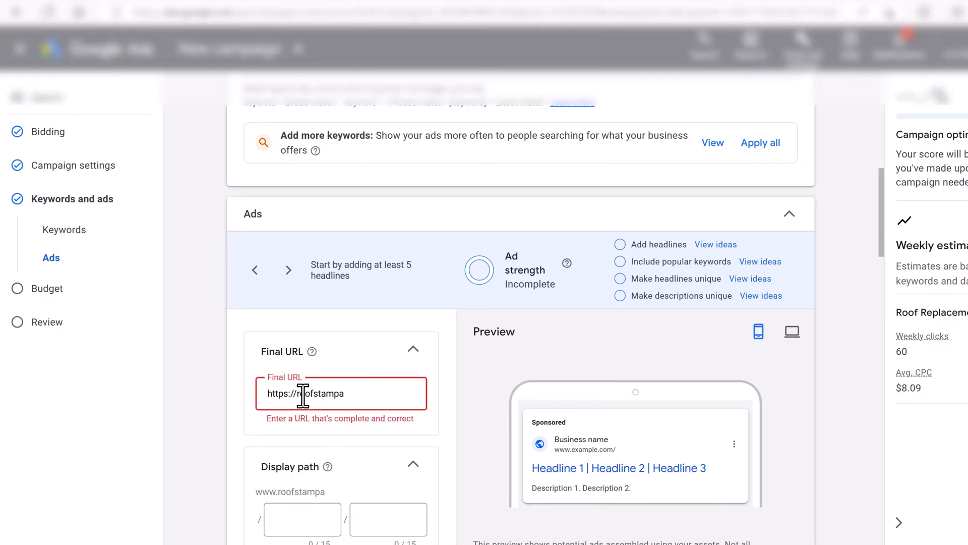
{"action": "type", "text": ".com"}
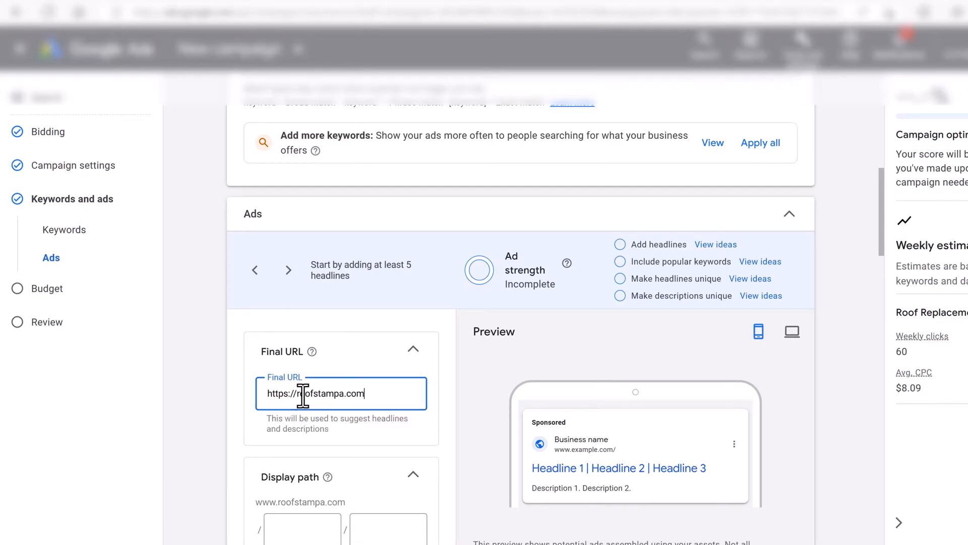
Step: Add a new call asset with the company's phone number and apply it to the campaign
{"action": "scroll", "coordinate": [320, 357], "scroll_direction": "down", "scroll_amount": 3}
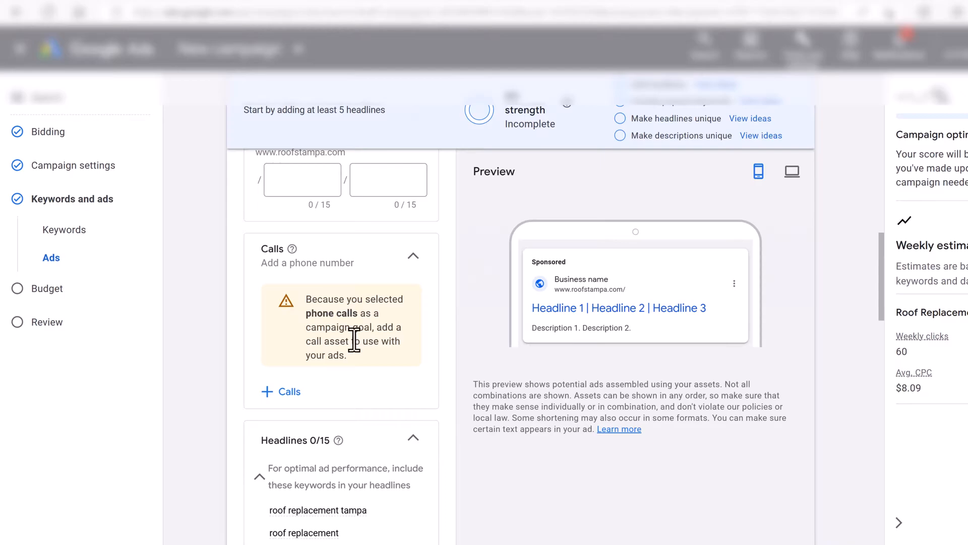
{"action": "left_click", "coordinate": [285, 394]}
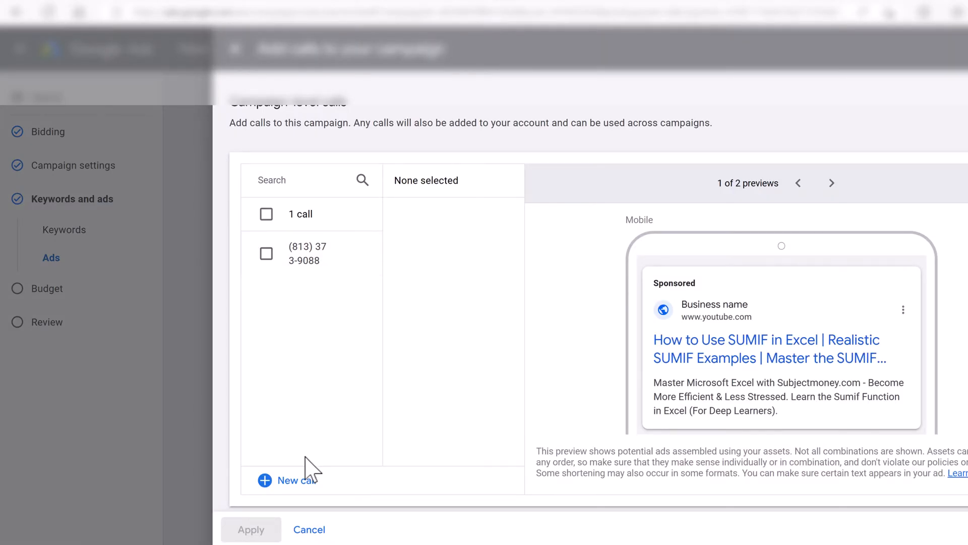
{"action": "left_click", "coordinate": [272, 483]}
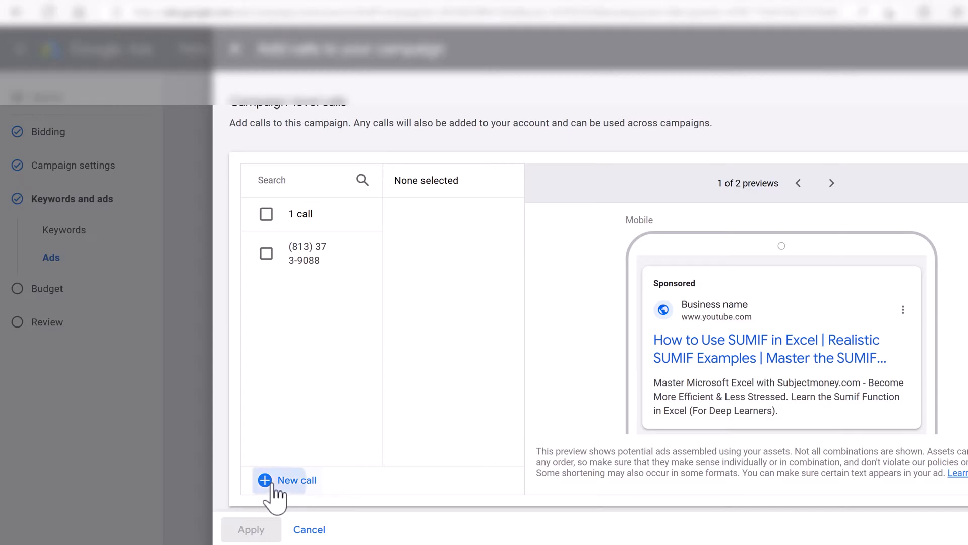
{"action": "left_click", "coordinate": [436, 215]}
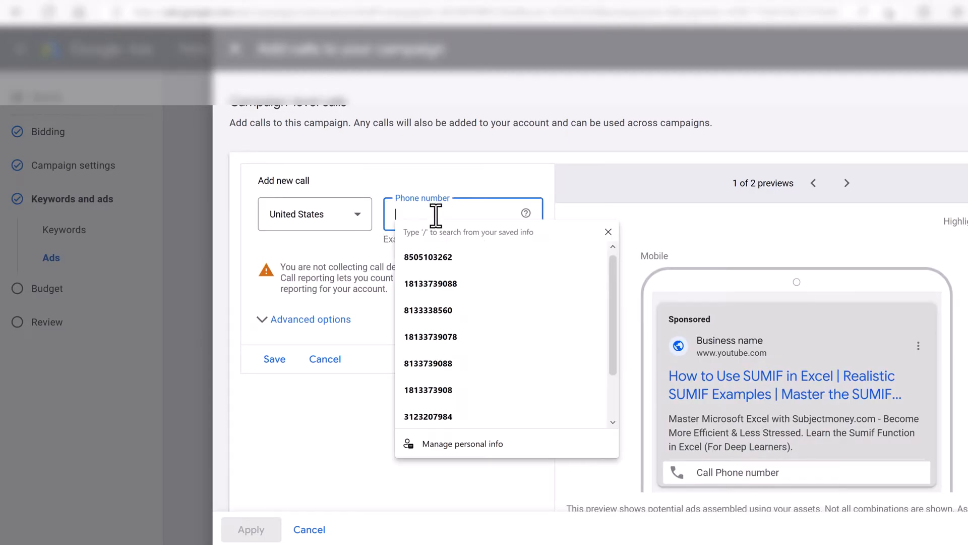
{"action": "left_click", "coordinate": [454, 281]}
{"action": "left_click", "coordinate": [304, 356]}
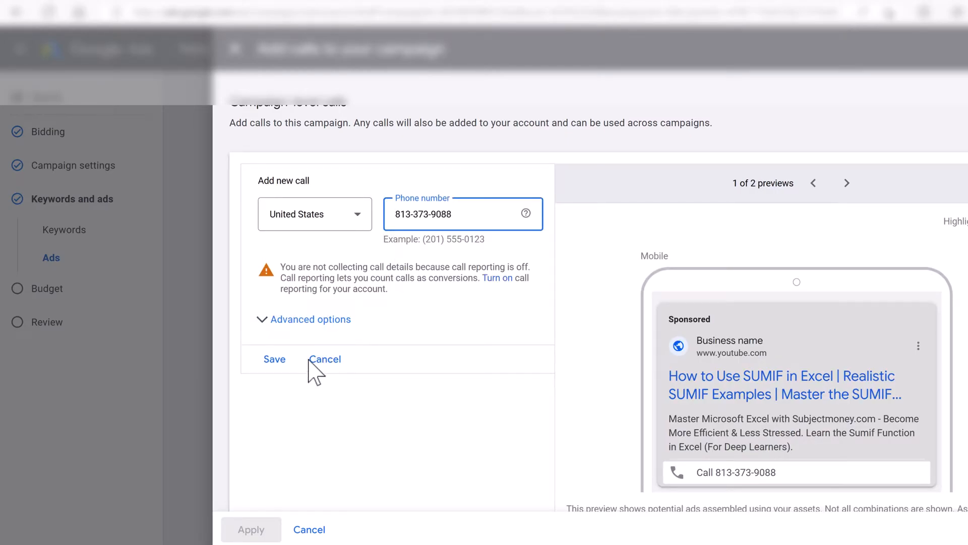
{"action": "scroll", "coordinate": [451, 316], "scroll_direction": "down", "scroll_amount": 2}
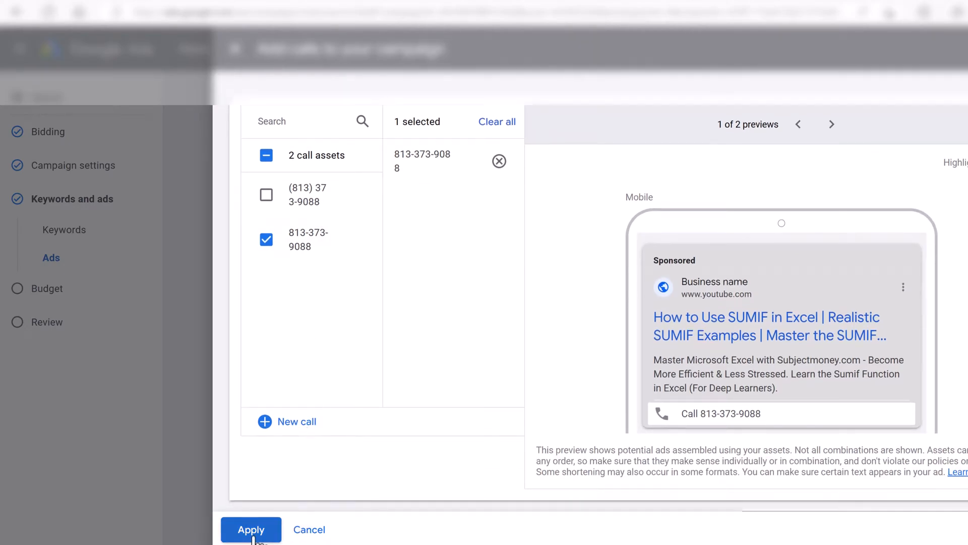
{"action": "left_click", "coordinate": [251, 530]}
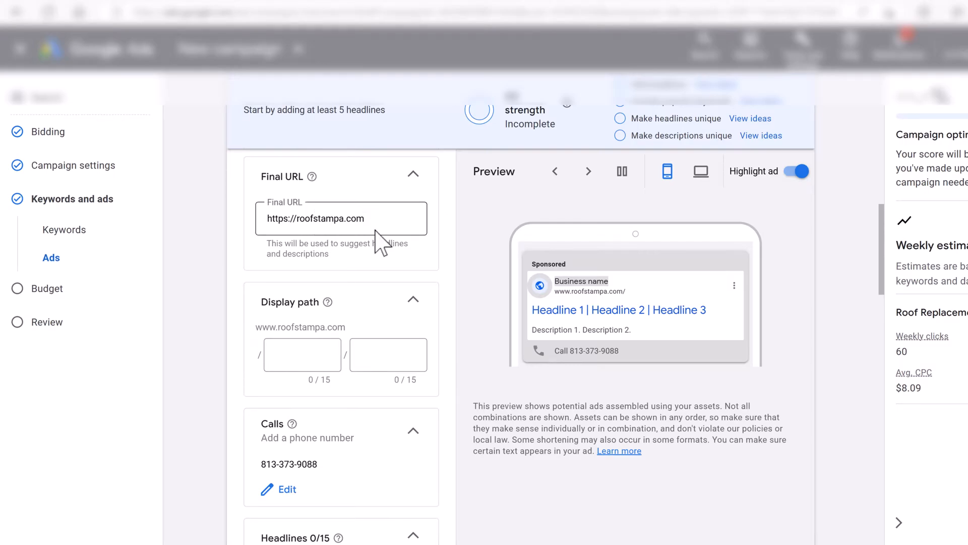
Step: Enter the first two ad headlines: Roofing Tampa Bay since 1976 and BBB A+ Rated Roofer
{"action": "scroll", "coordinate": [360, 279], "scroll_direction": "down", "scroll_amount": 3}
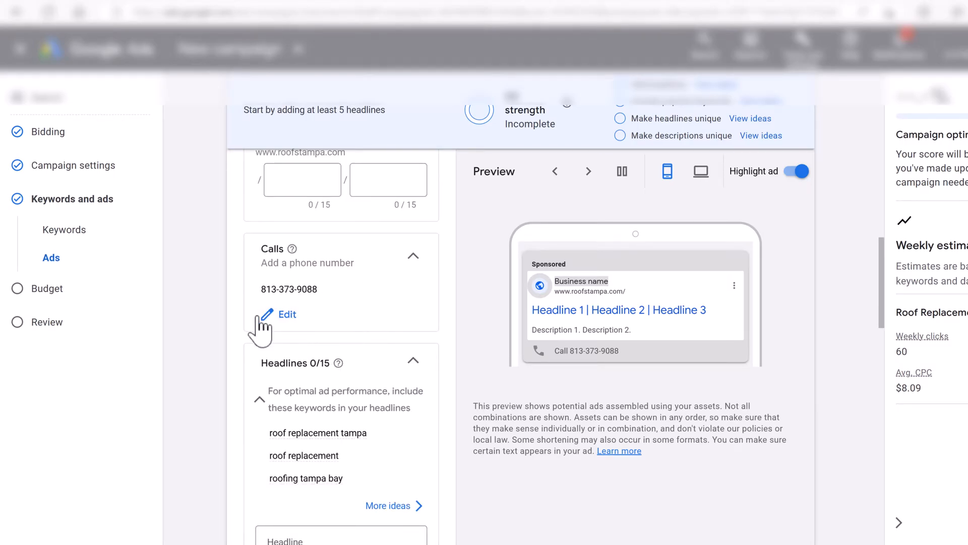
{"action": "scroll", "coordinate": [403, 370], "scroll_direction": "down", "scroll_amount": 3}
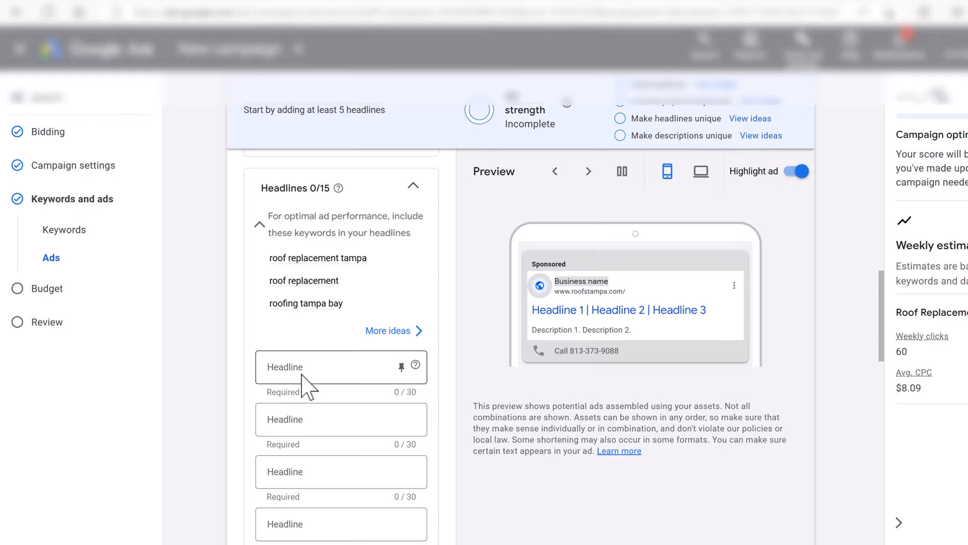
{"action": "left_click", "coordinate": [285, 371]}
{"action": "type", "text": "Roofi"}
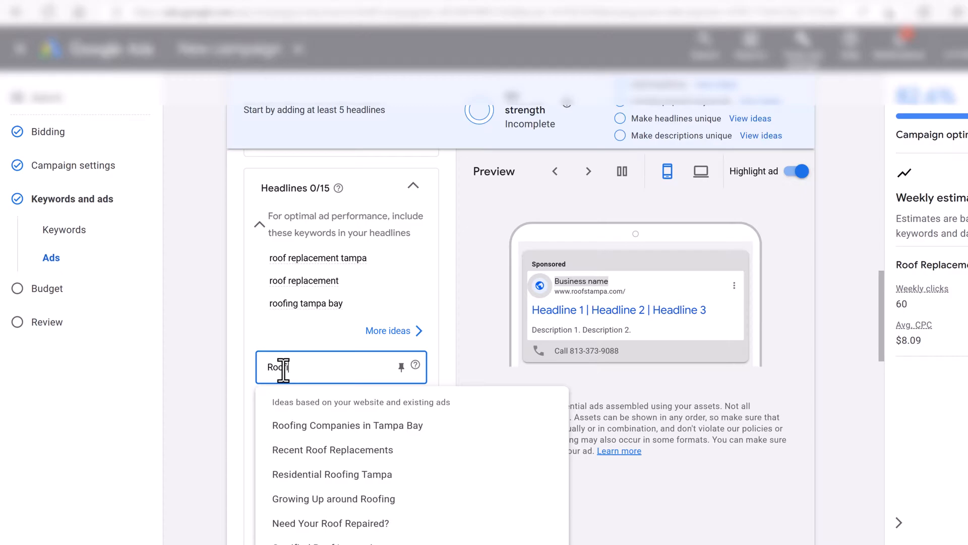
{"action": "type", "text": "ng Tampa Bay since 1976"}
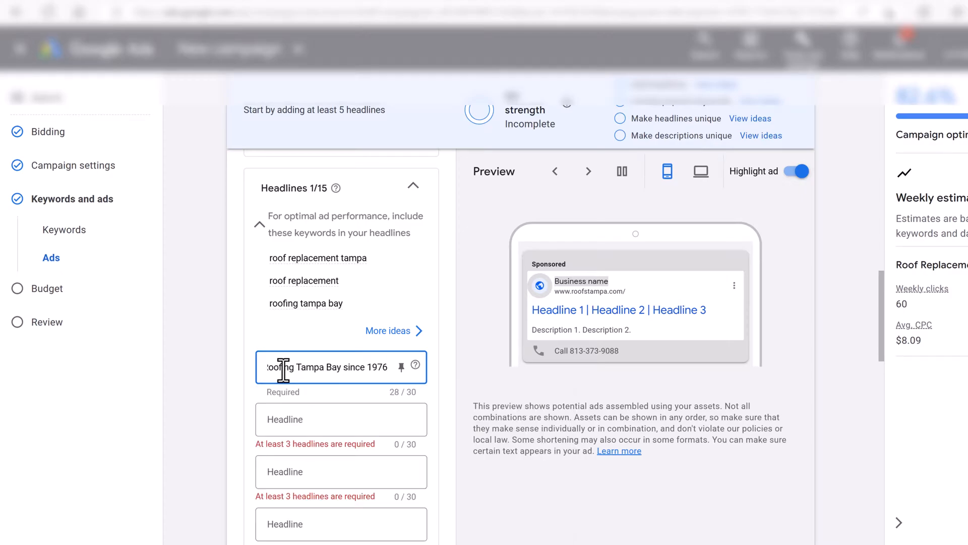
{"action": "left_click", "coordinate": [324, 422]}
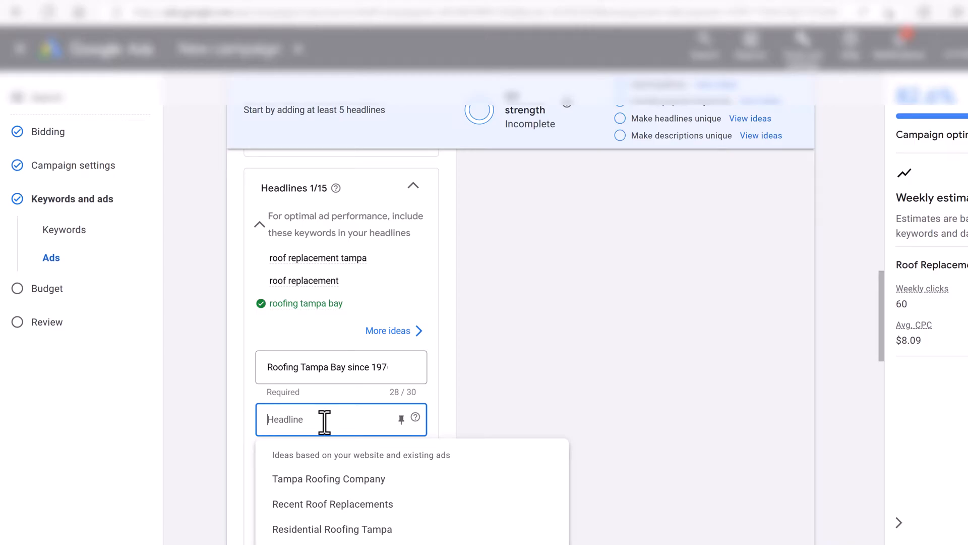
{"action": "type", "text": "BBB A+"}
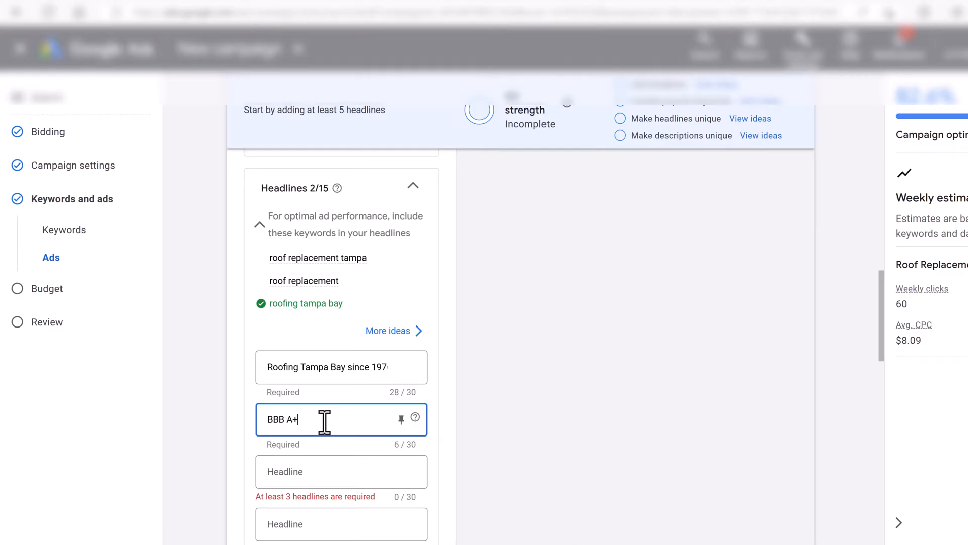
{"action": "type", "text": " Rated Roofer"}
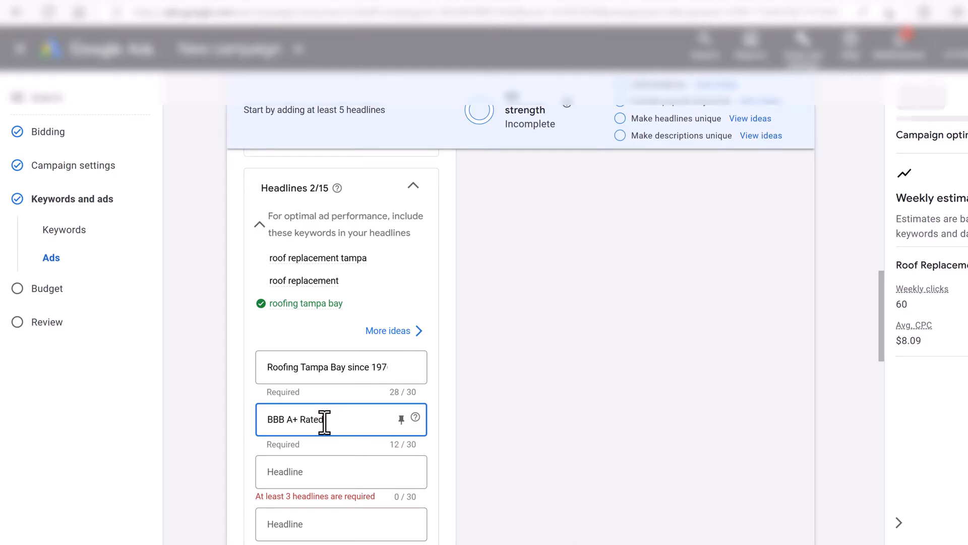
Step: Add the headlines Family-Owned Roofing Company, Top Rated Roofer Tampa Bay, GAF Master Elite Roofers and 1-Week Lead Time for Reroofs
{"action": "key", "text": "Tab"}
{"action": "type", "text": "Family"}
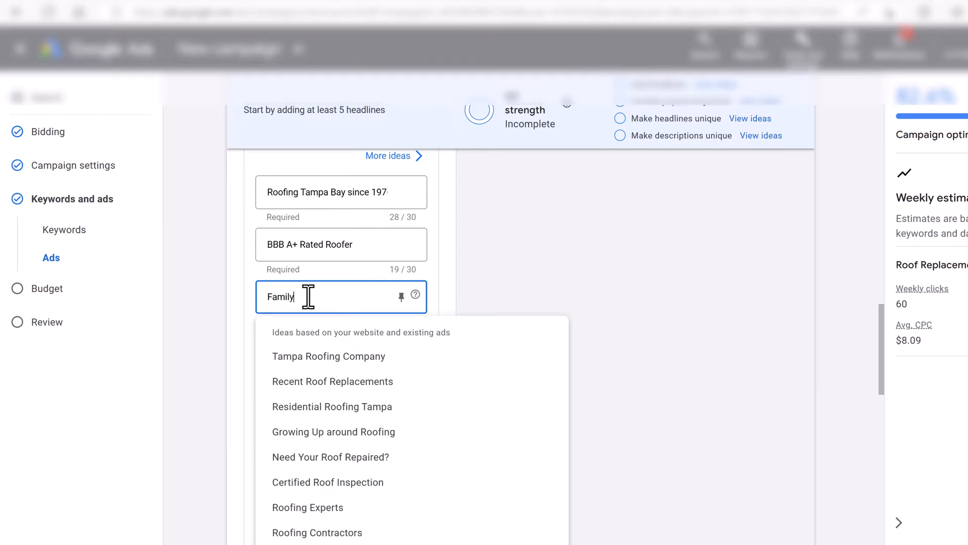
{"action": "type", "text": "-Own"}
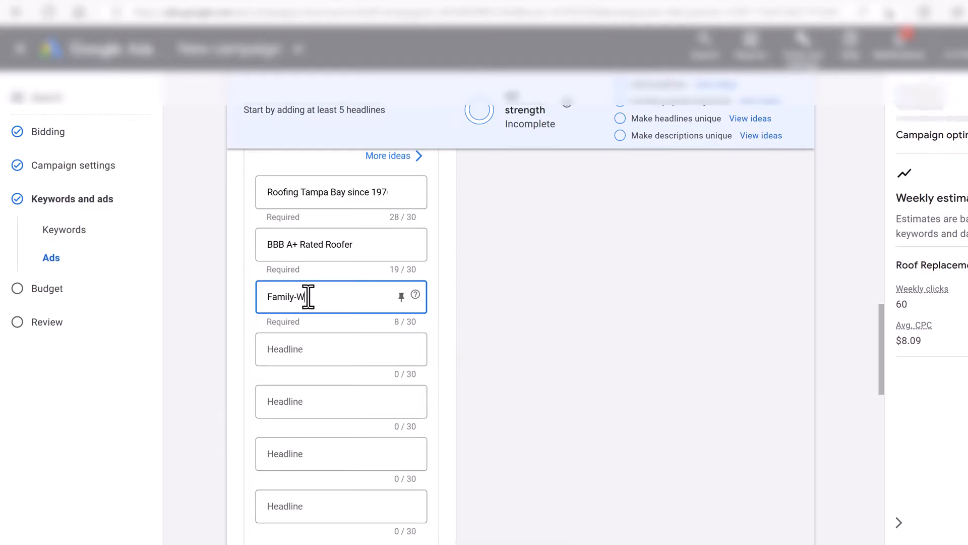
{"action": "type", "text": "ed Roofing Compa"}
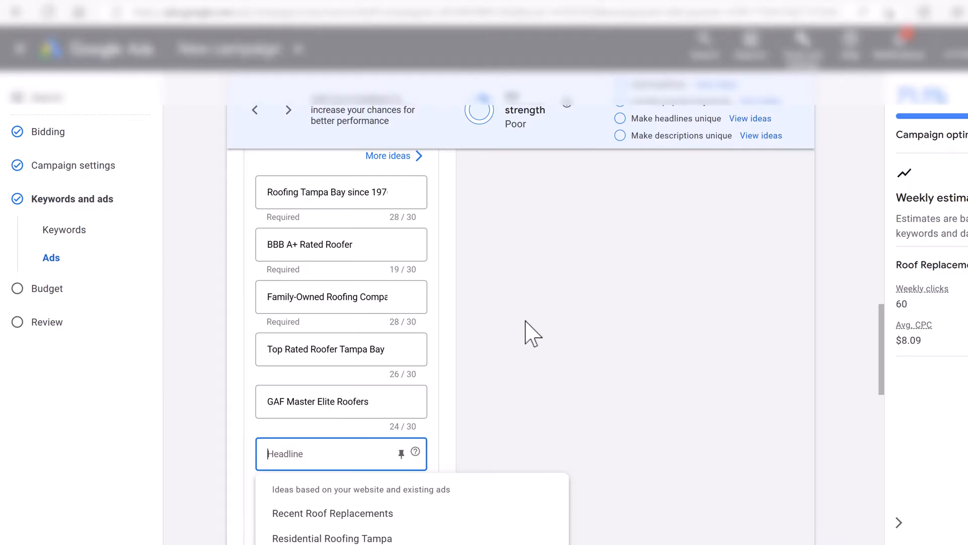
{"action": "type", "text": "1-Week Lead Time for Reroofs"}
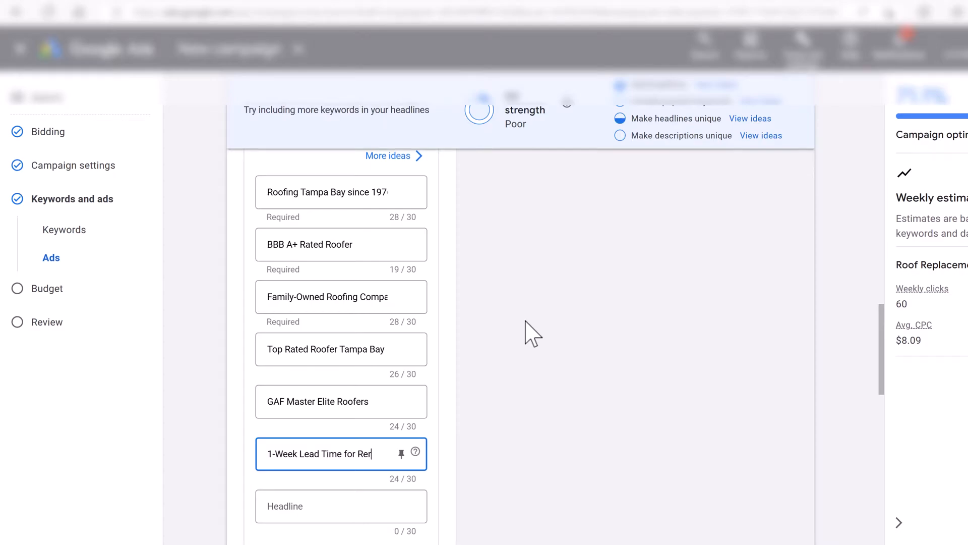
Step: Review the ad's list of headlines against the keywords suggested for inclusion
{"action": "scroll", "coordinate": [454, 383], "scroll_direction": "down", "scroll_amount": 3}
{"action": "left_click", "coordinate": [309, 333]}
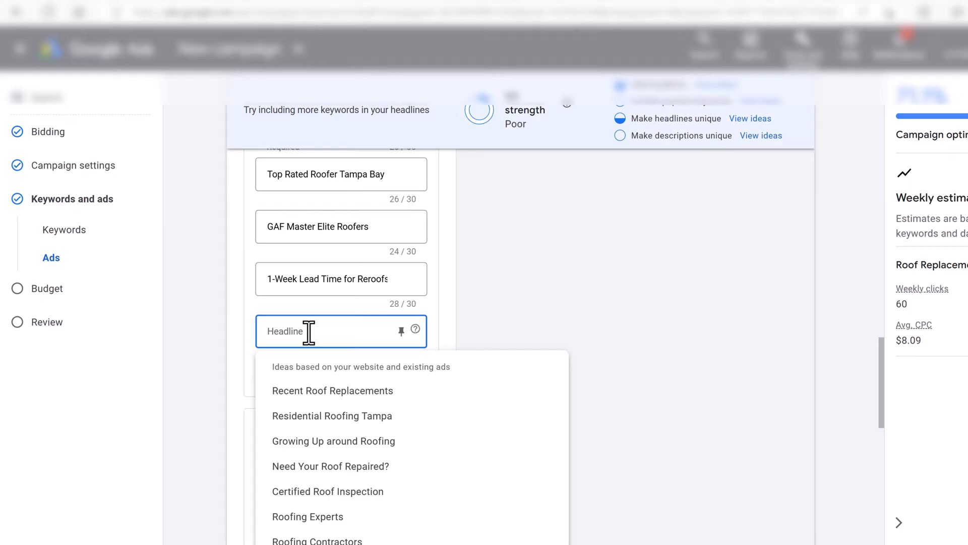
{"action": "scroll", "coordinate": [252, 432], "scroll_direction": "up", "scroll_amount": 7}
{"action": "scroll", "coordinate": [254, 447], "scroll_direction": "down", "scroll_amount": 7}
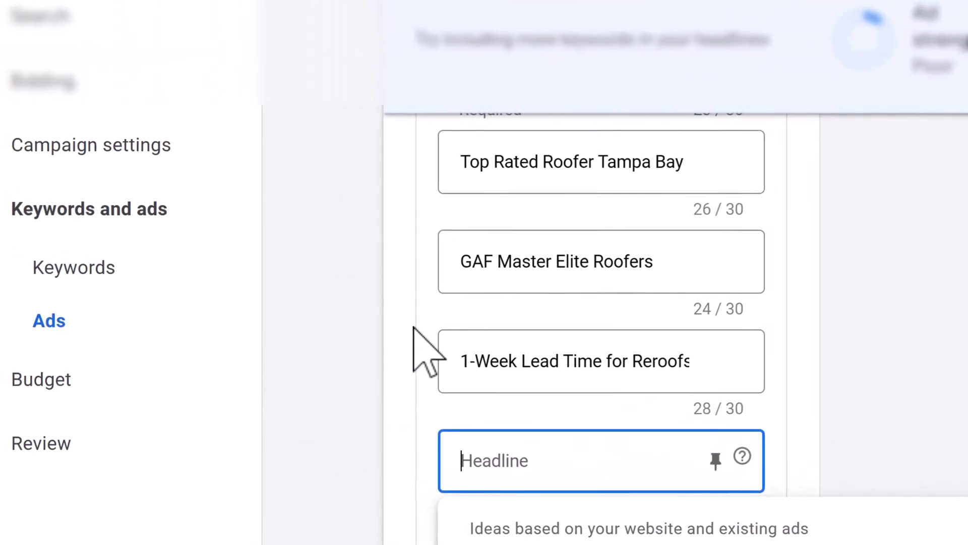
{"action": "left_click", "coordinate": [390, 376]}
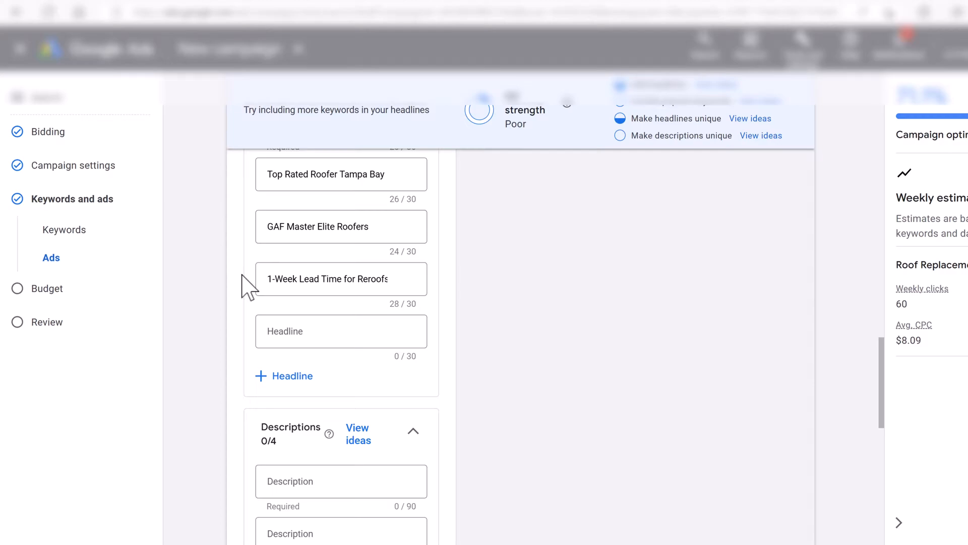
{"action": "scroll", "coordinate": [242, 275], "scroll_direction": "up", "scroll_amount": 6}
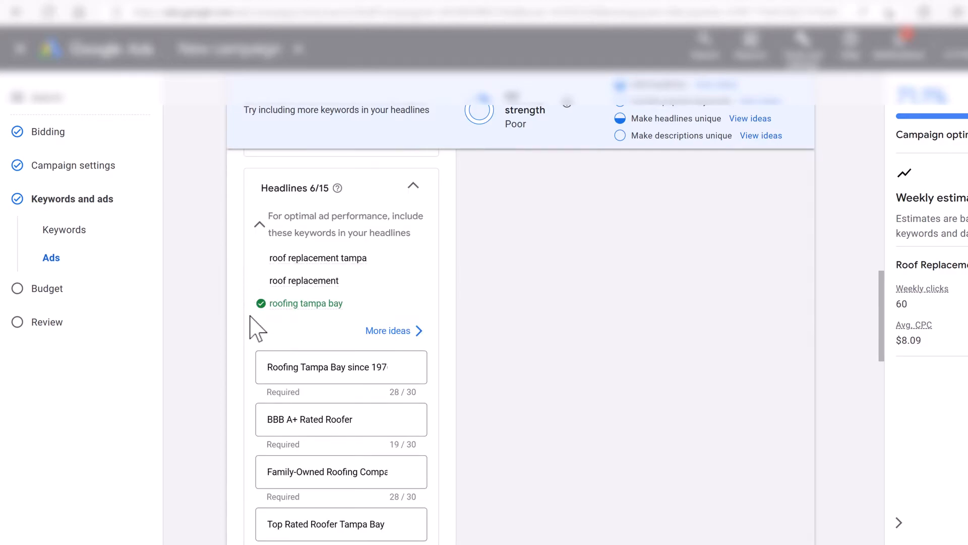
{"action": "scroll", "coordinate": [250, 316], "scroll_direction": "down", "scroll_amount": 3}
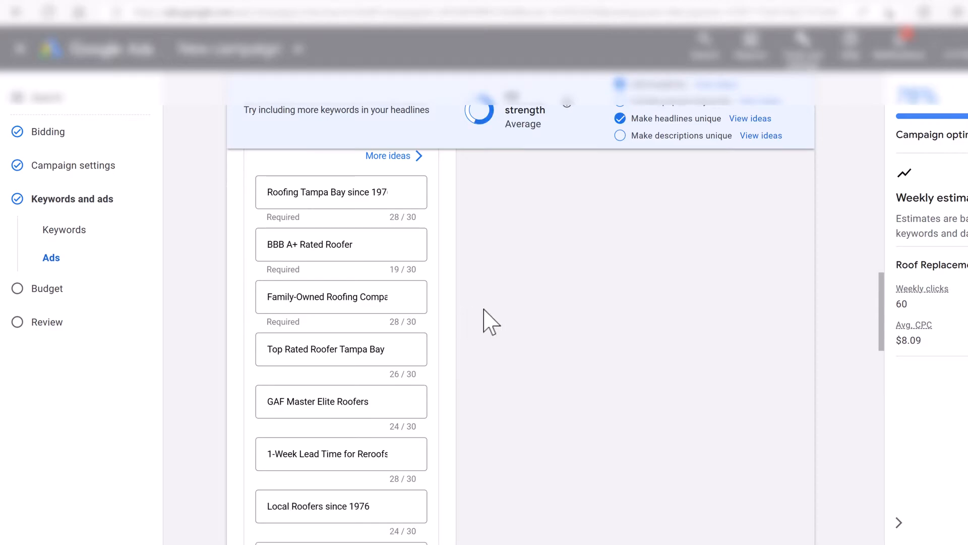
{"action": "scroll", "coordinate": [482, 328], "scroll_direction": "up", "scroll_amount": 3}
{"action": "scroll", "coordinate": [482, 329], "scroll_direction": "down", "scroll_amount": 3}
{"action": "scroll", "coordinate": [446, 262], "scroll_direction": "up", "scroll_amount": 7}
{"action": "scroll", "coordinate": [446, 325], "scroll_direction": "down", "scroll_amount": 3}
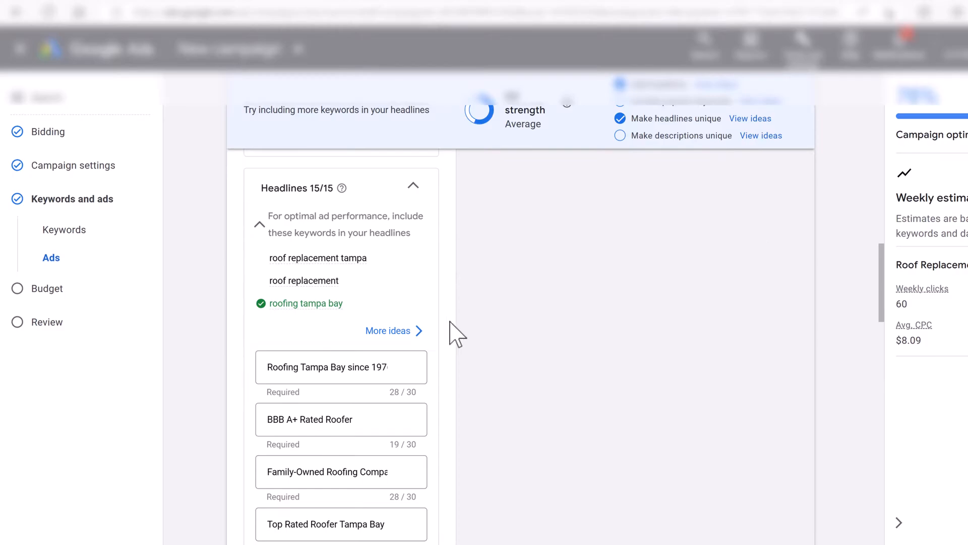
{"action": "scroll", "coordinate": [450, 325], "scroll_direction": "down", "scroll_amount": 3}
{"action": "scroll", "coordinate": [457, 334], "scroll_direction": "down", "scroll_amount": 3}
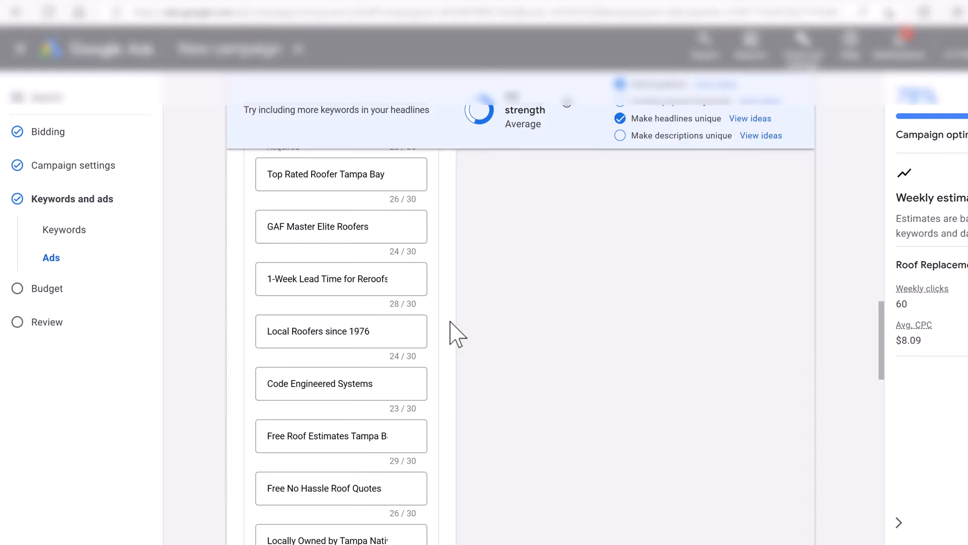
{"action": "scroll", "coordinate": [456, 334], "scroll_direction": "down", "scroll_amount": 3}
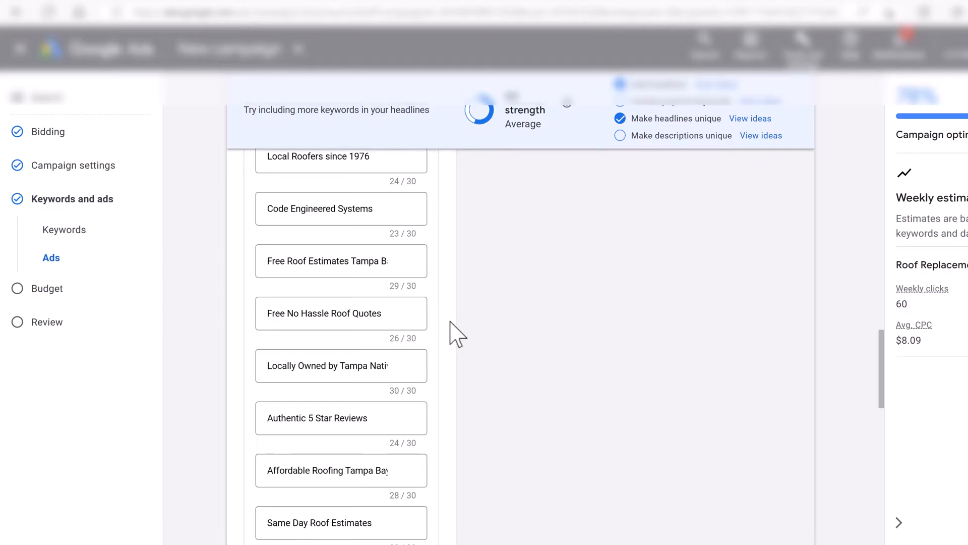
Step: Enter the ad's first description as "Family-Owned & Operated - 47 Years of Experience - In business since 2004 - Free Quote"
{"action": "scroll", "coordinate": [456, 334], "scroll_direction": "down", "scroll_amount": 6}
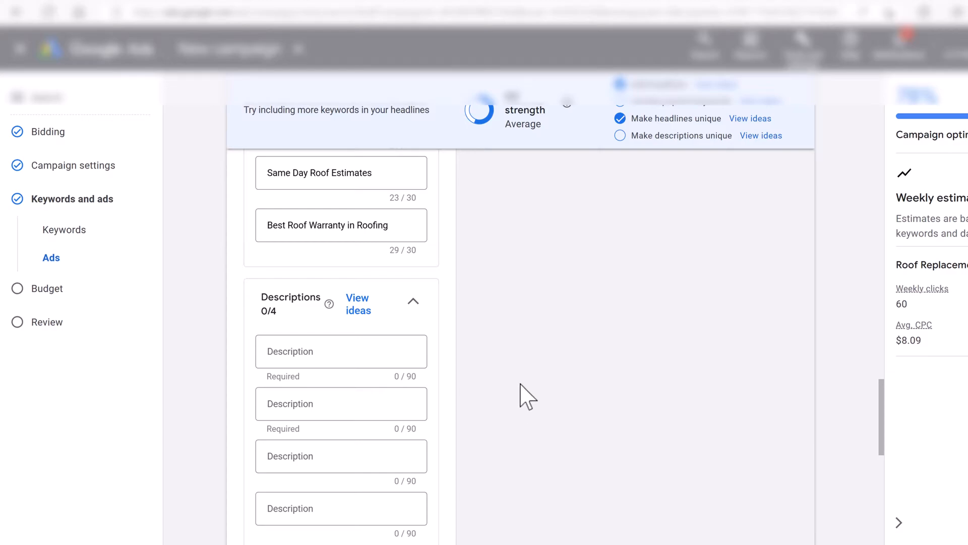
{"action": "left_click", "coordinate": [393, 353]}
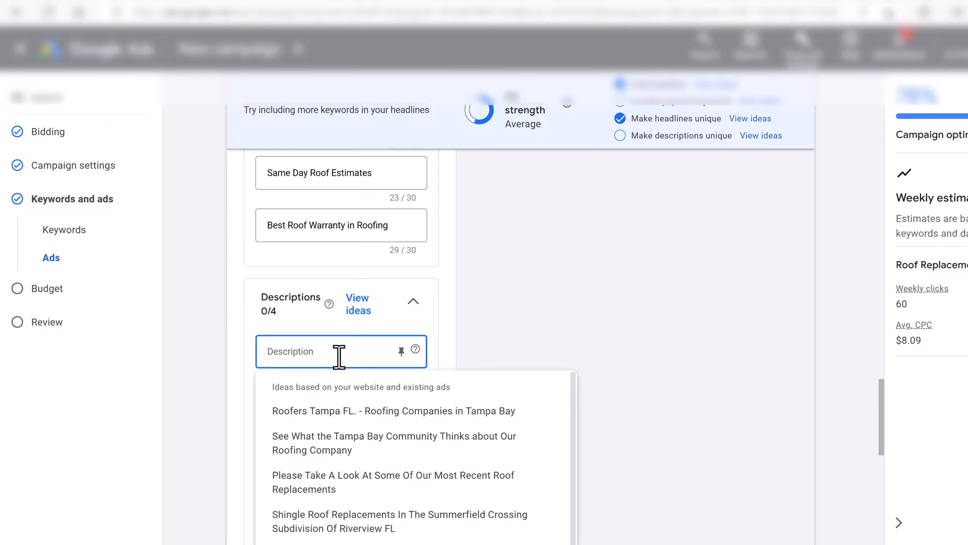
{"action": "type", "text": "Family-Owned"}
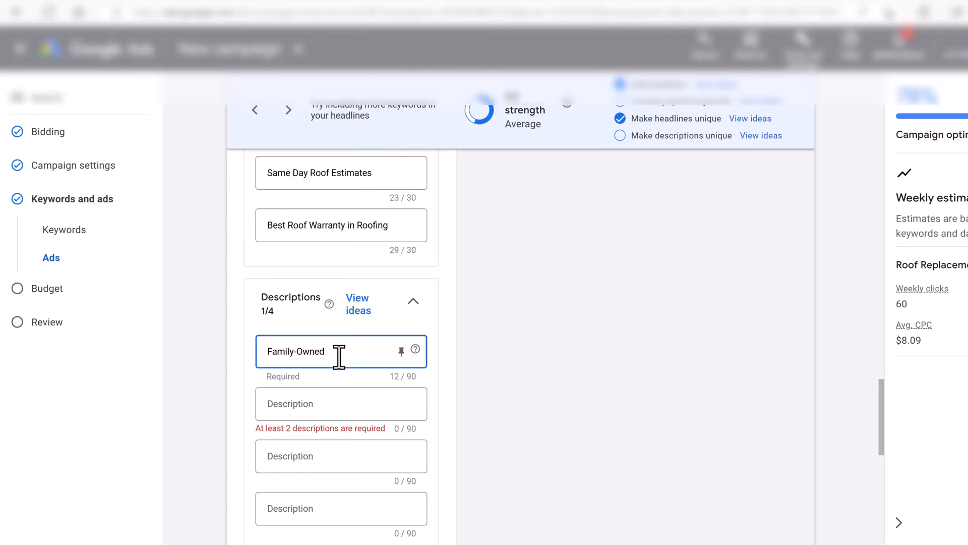
{"action": "type", "text": "& Opear"}
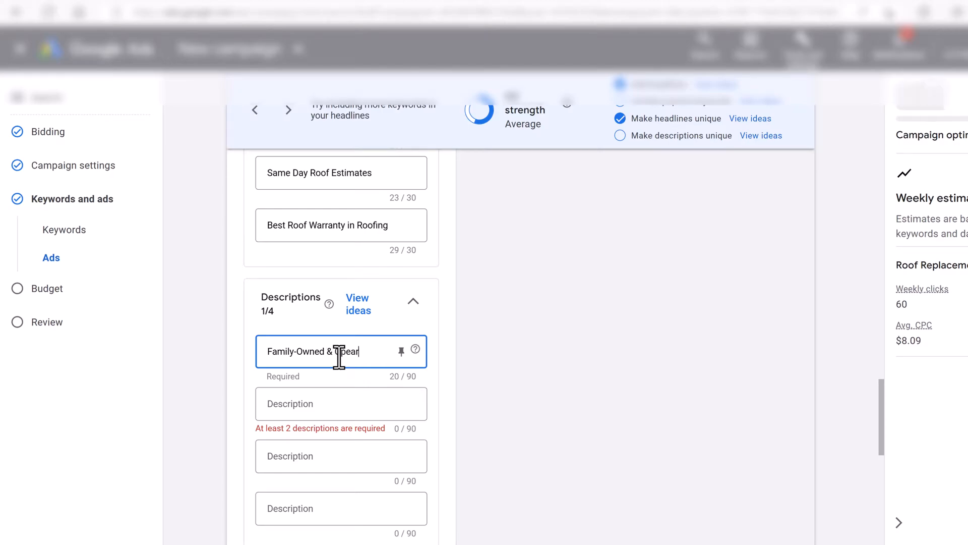
{"action": "key", "text": "BackSpace"}
{"action": "key", "text": "BackSpace"}
{"action": "type", "text": "rated - 47 Years o"}
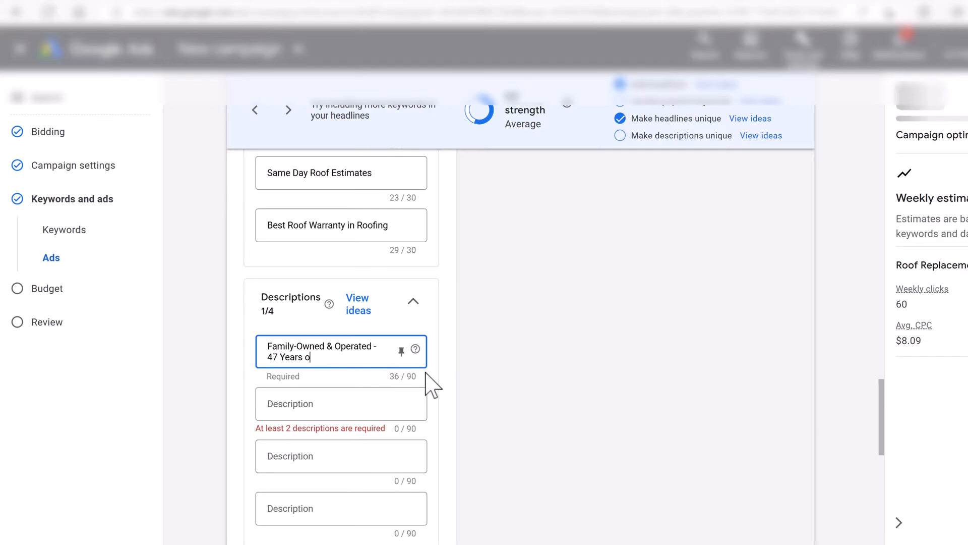
{"action": "type", "text": "f Experience"}
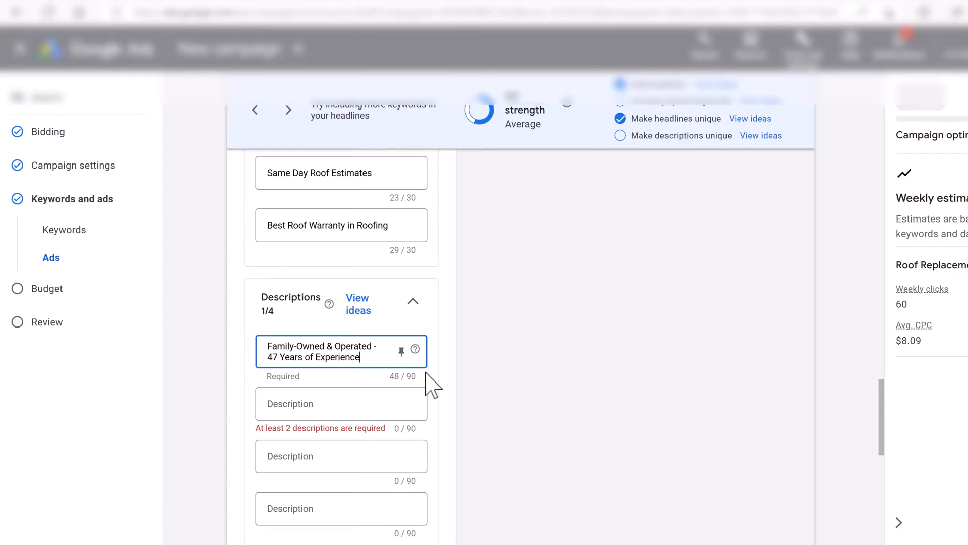
{"action": "type", "text": " - In business s"}
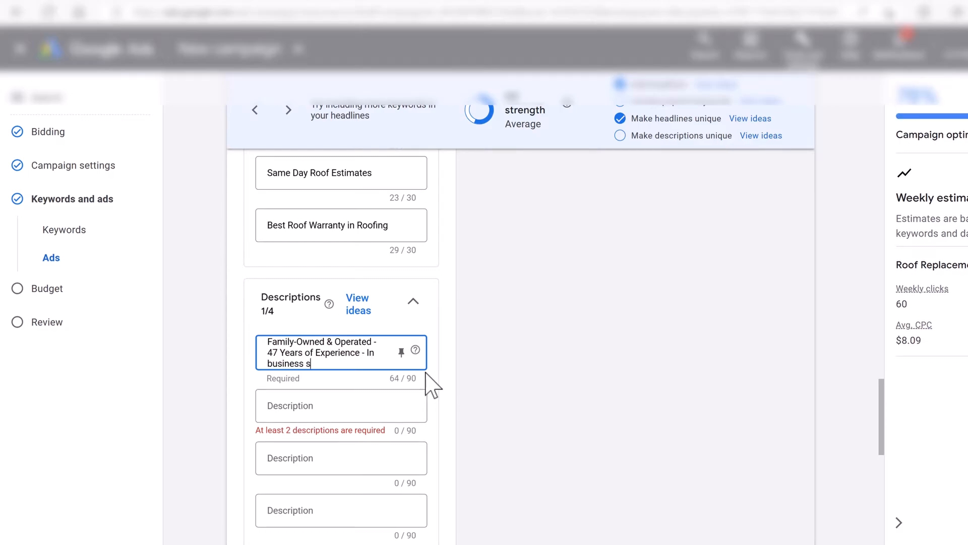
{"action": "type", "text": "ince 2004 - Free Quote"}
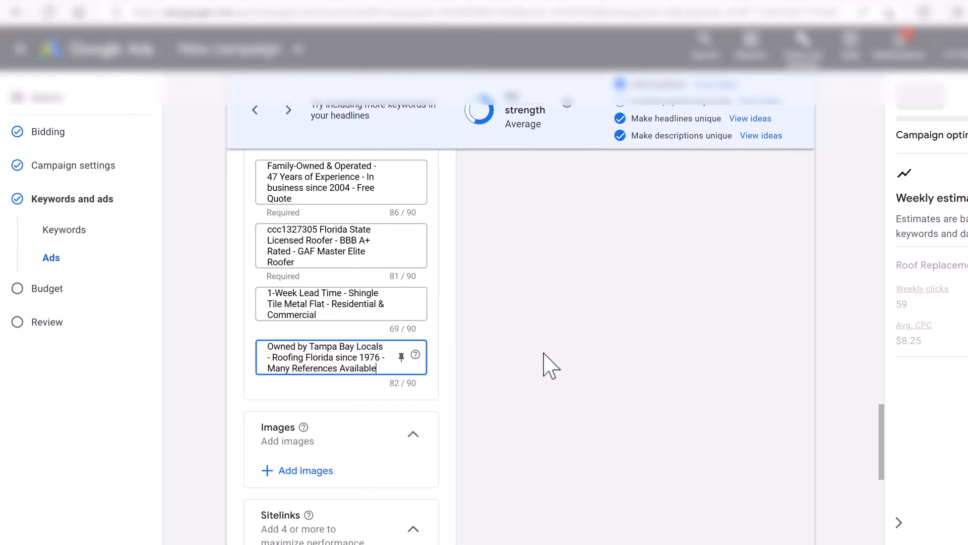
{"action": "left_click", "coordinate": [543, 362]}
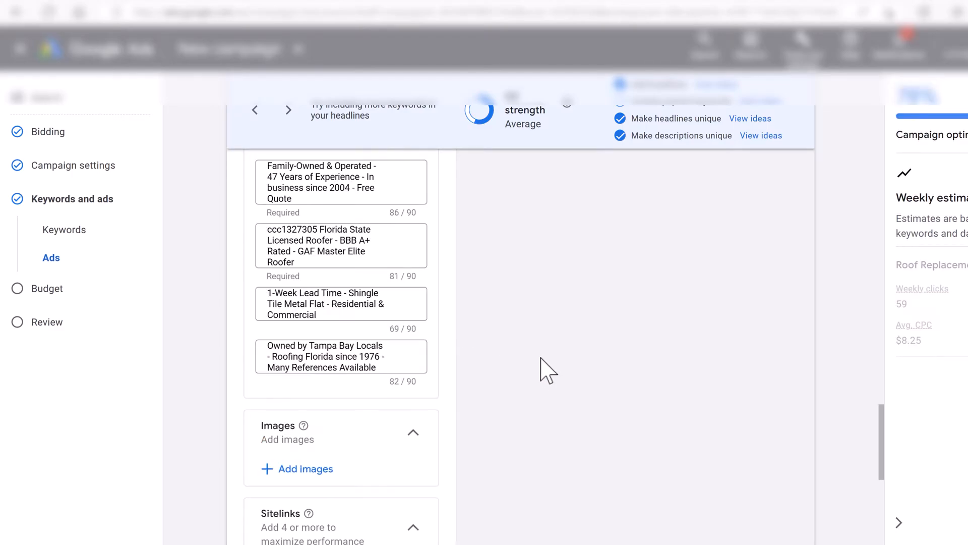
Step: Start a new campaign image and choose the Shingle Roofing Company aerial photo of the gray-roofed house from the asset library
{"action": "scroll", "coordinate": [502, 389], "scroll_direction": "up", "scroll_amount": 6}
{"action": "scroll", "coordinate": [507, 404], "scroll_direction": "down", "scroll_amount": 3}
{"action": "scroll", "coordinate": [504, 404], "scroll_direction": "down", "scroll_amount": 3}
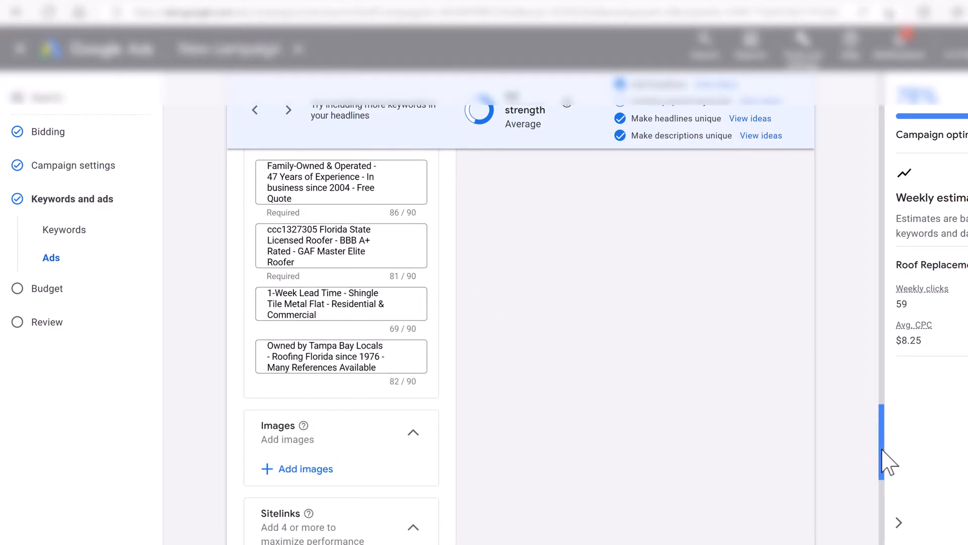
{"action": "mouse_move", "coordinate": [883, 448]}
{"action": "left_mouse_down"}
{"action": "mouse_move", "coordinate": [881, 361]}
{"action": "mouse_move", "coordinate": [875, 437]}
{"action": "left_mouse_up"}
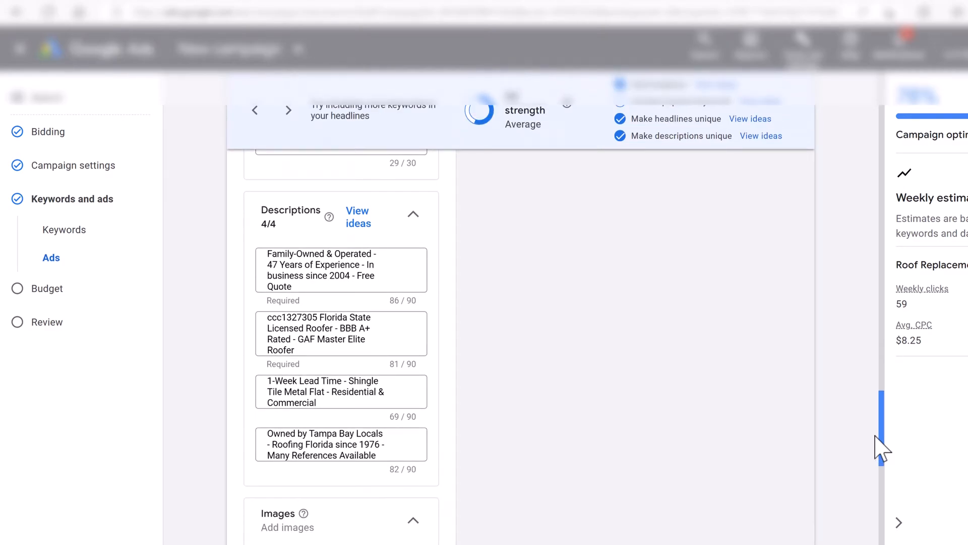
{"action": "scroll", "coordinate": [504, 348], "scroll_direction": "down", "scroll_amount": 5}
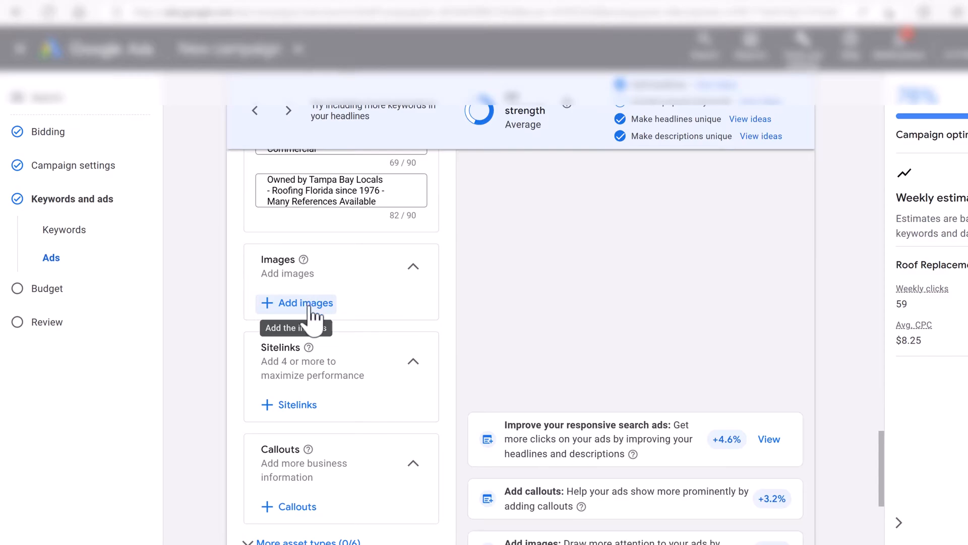
{"action": "left_click", "coordinate": [310, 310]}
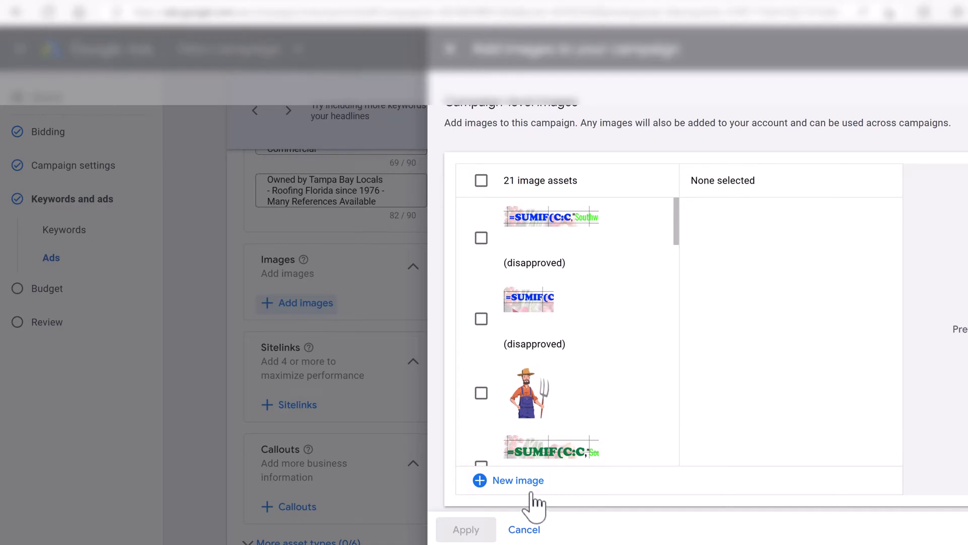
{"action": "left_click", "coordinate": [497, 481]}
{"action": "left_click", "coordinate": [496, 388]}
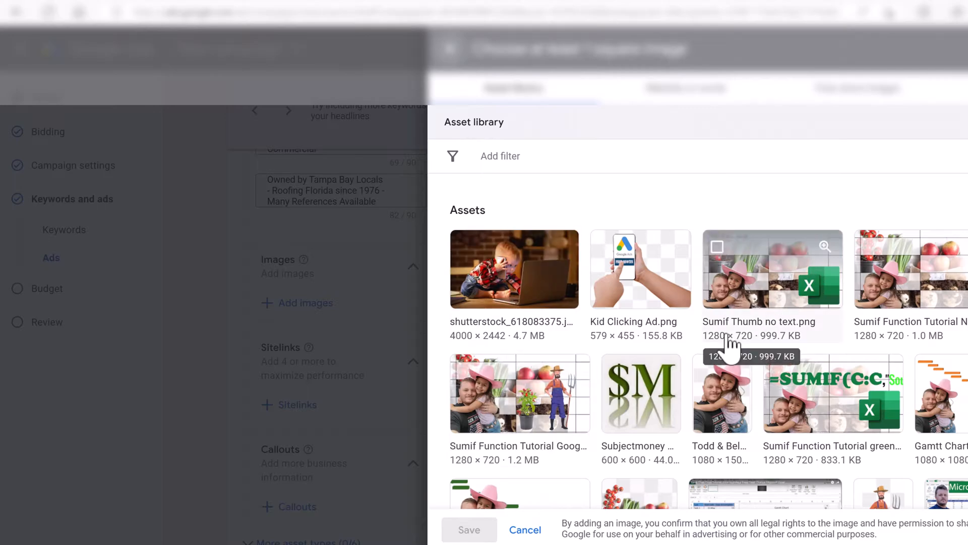
{"action": "scroll", "coordinate": [658, 219], "scroll_direction": "down", "scroll_amount": 3}
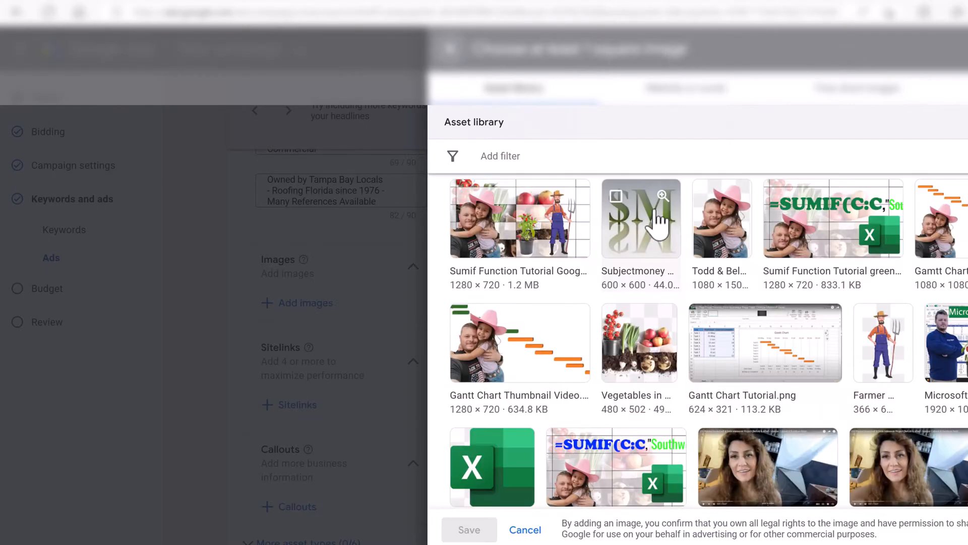
{"action": "scroll", "coordinate": [658, 220], "scroll_direction": "down", "scroll_amount": 5}
{"action": "left_click", "coordinate": [817, 341]}
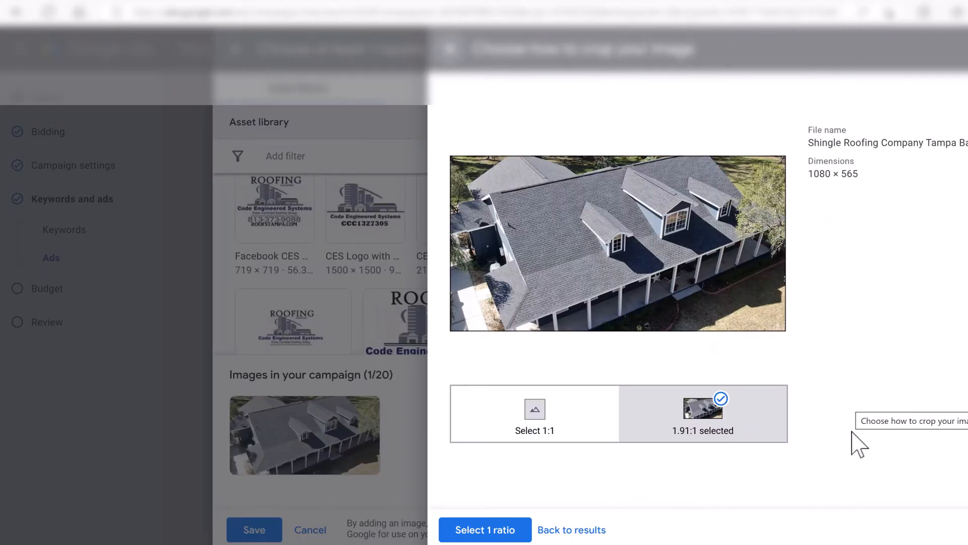
Step: Add a 1:1 crop alongside the 1.91:1 one, shift it to center on the roof dormers, and accept both ratios
{"action": "mouse_move", "coordinate": [652, 251]}
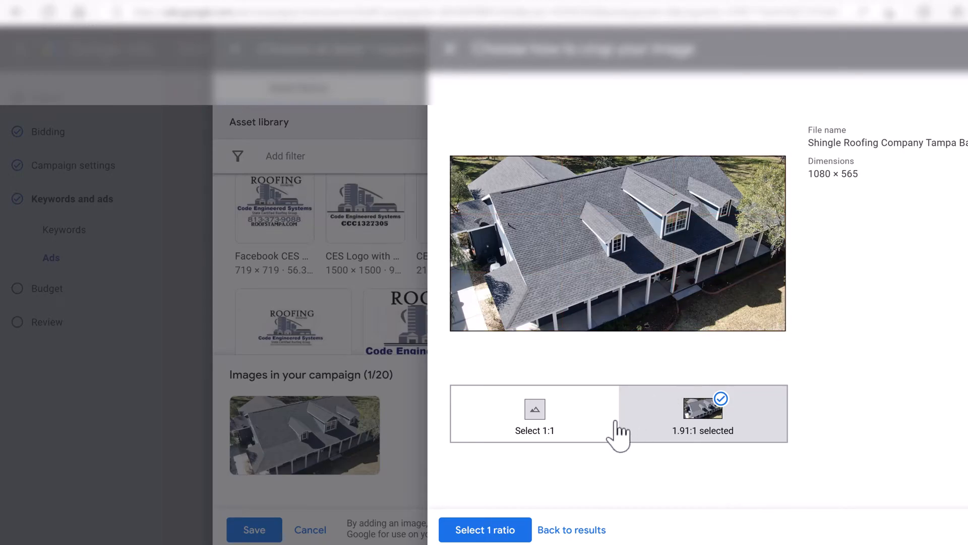
{"action": "left_click", "coordinate": [539, 424]}
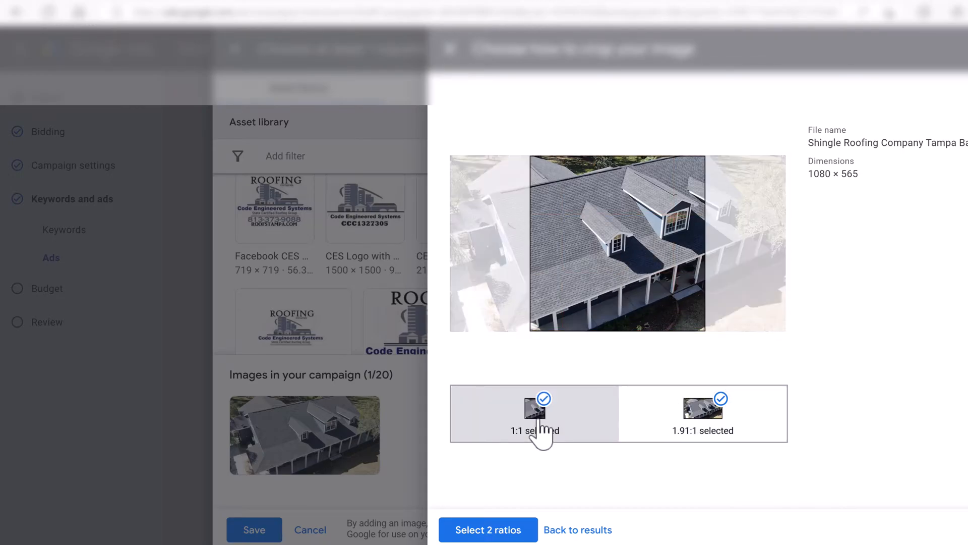
{"action": "left_click_drag", "start_coordinate": [618, 286], "coordinate": [646, 293]}
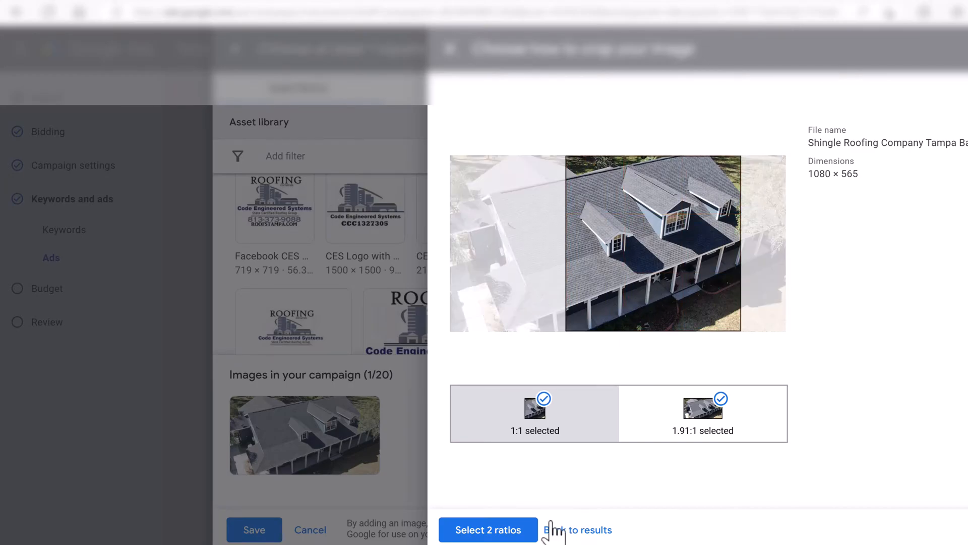
{"action": "left_click", "coordinate": [488, 535]}
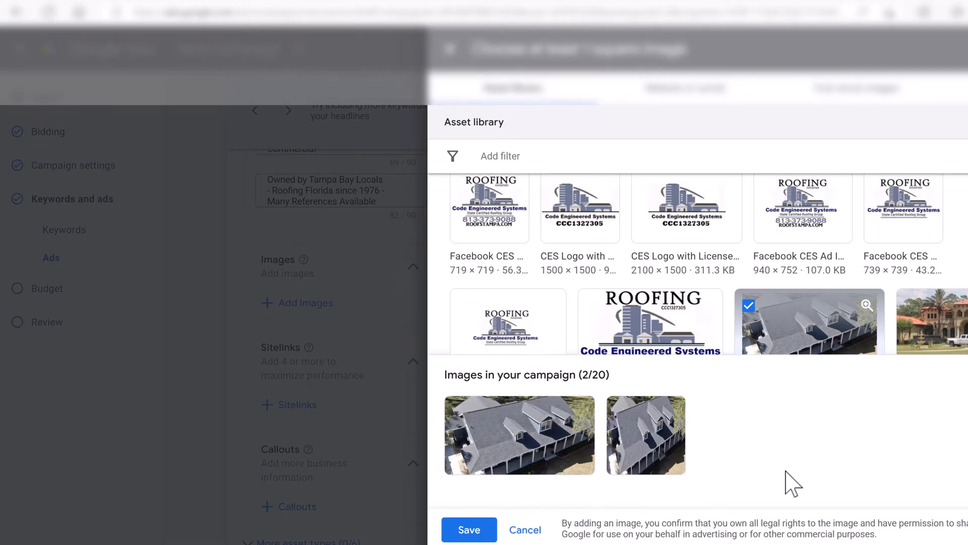
Step: Save both roof image crops without an asset schedule and apply them to the campaign
{"action": "mouse_move", "coordinate": [629, 420]}
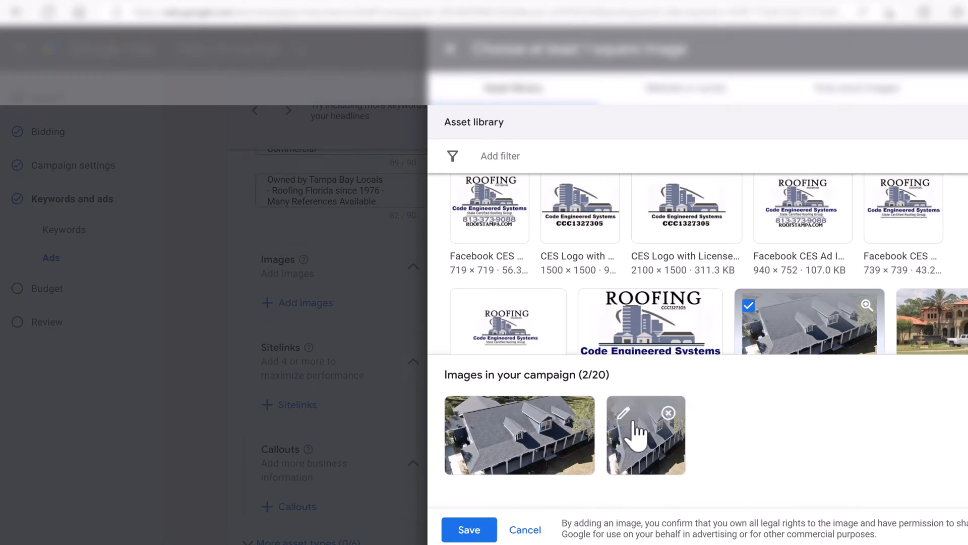
{"action": "left_click", "coordinate": [469, 530]}
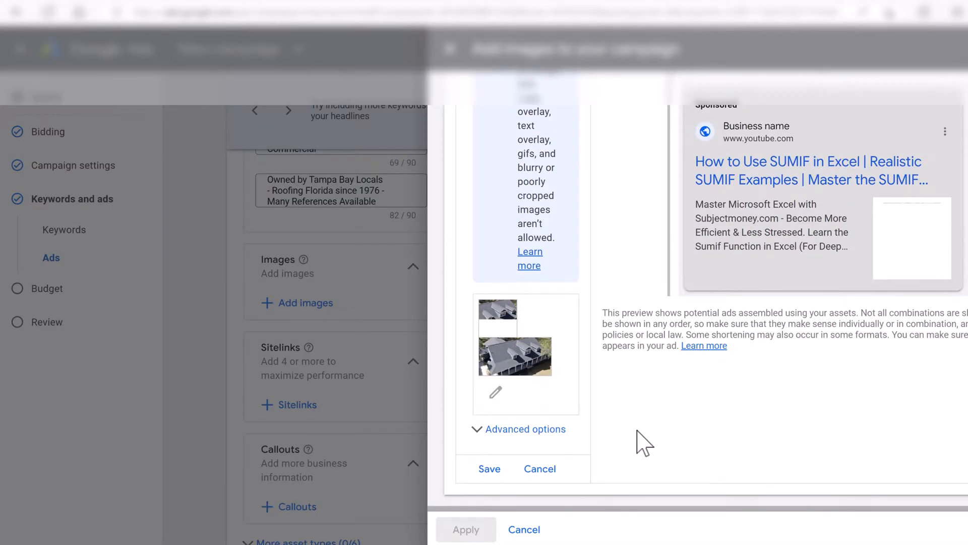
{"action": "left_click", "coordinate": [585, 429]}
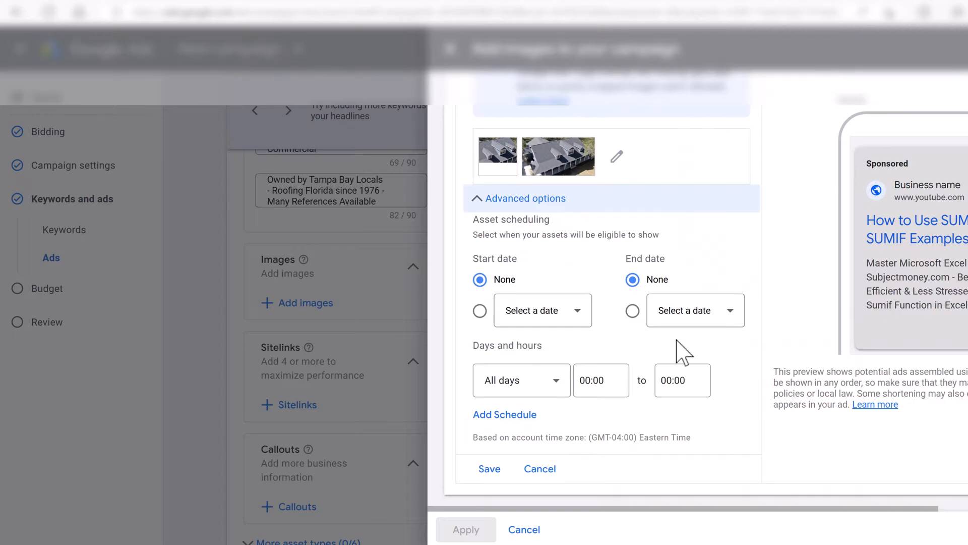
{"action": "left_click", "coordinate": [498, 475]}
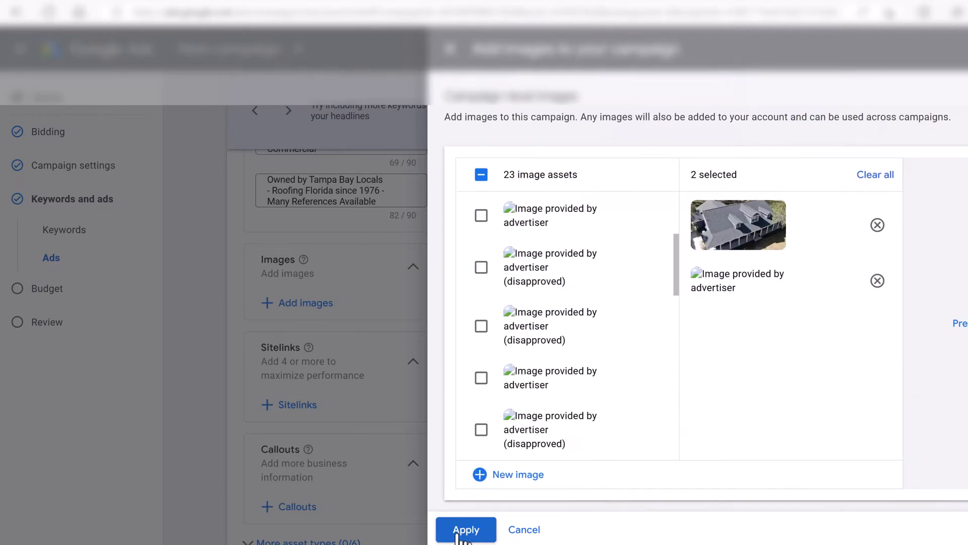
{"action": "left_click", "coordinate": [459, 532]}
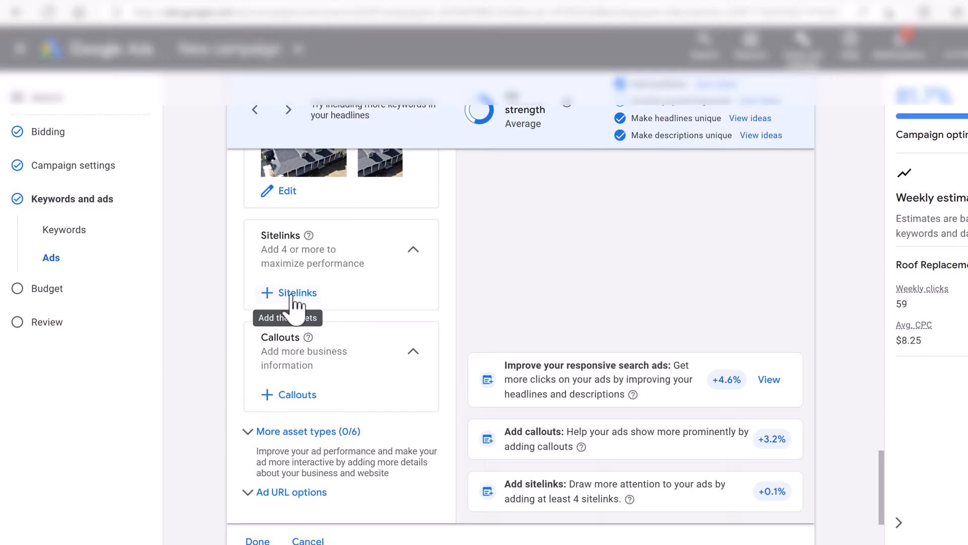
Step: Start a new sitelink and set the first sitelink's text to "Roof Financing"
{"action": "left_click", "coordinate": [293, 293]}
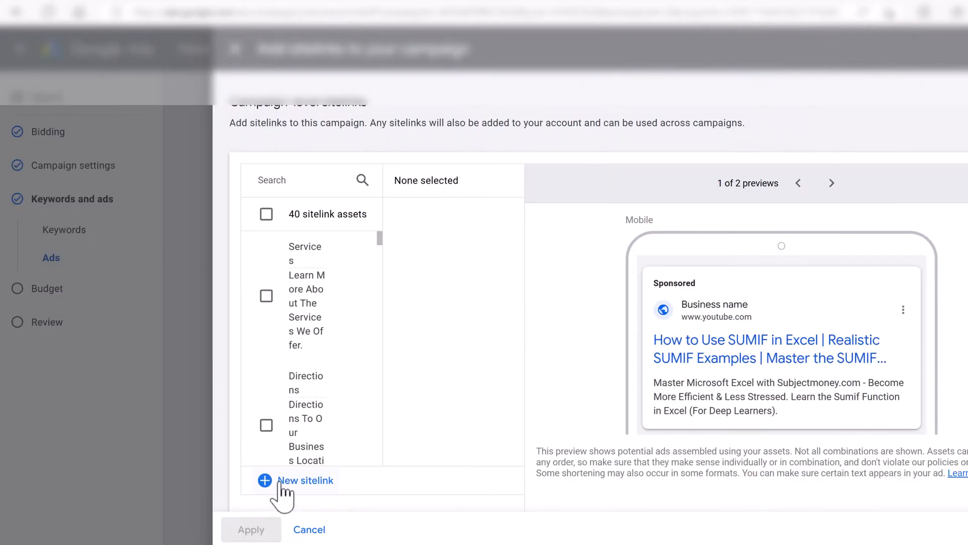
{"action": "left_click", "coordinate": [280, 482]}
{"action": "left_click", "coordinate": [325, 271]}
{"action": "type", "text": "Financing - Low Rates"}
{"action": "left_click_drag", "start_coordinate": [359, 271], "coordinate": [230, 273]}
{"action": "type", "text": "Roof"}
{"action": "type", "text": " Financing"}
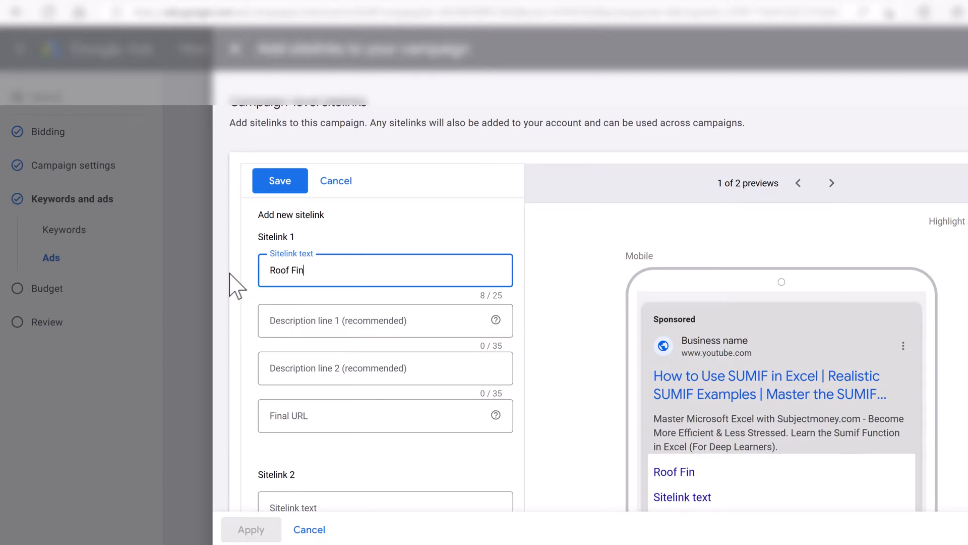
Step: Enter the Roof Financing sitelink's description lines as "Get Approved in 10 Minutes" and "Low Rates - Low Payments"
{"action": "left_click", "coordinate": [284, 321]}
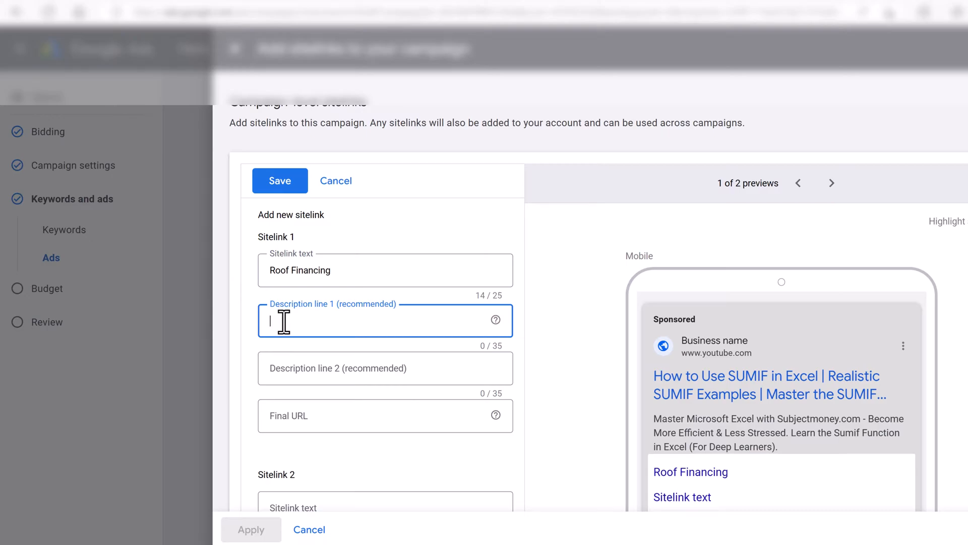
{"action": "type", "text": "Get Approved in"}
{"action": "type", "text": " 10 Minutes"}
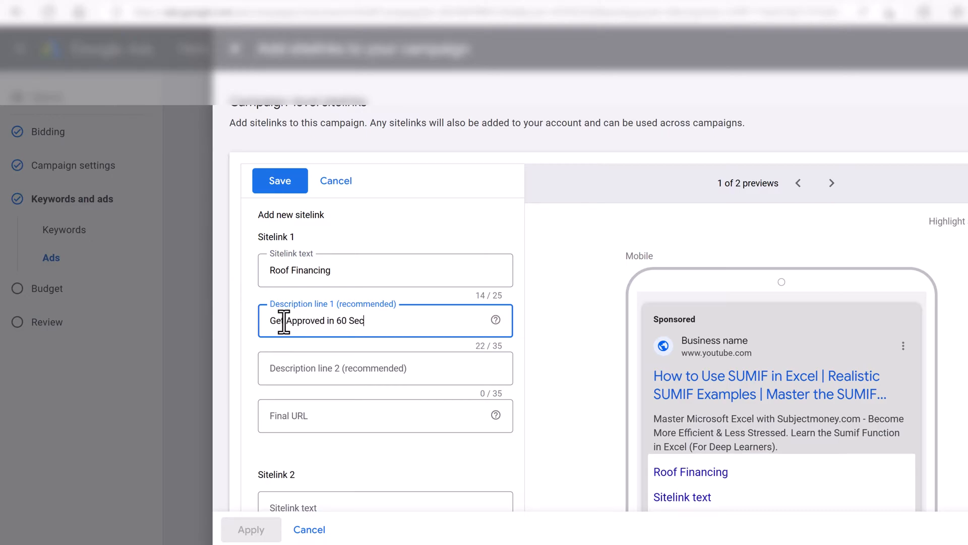
{"action": "left_click", "coordinate": [302, 374]}
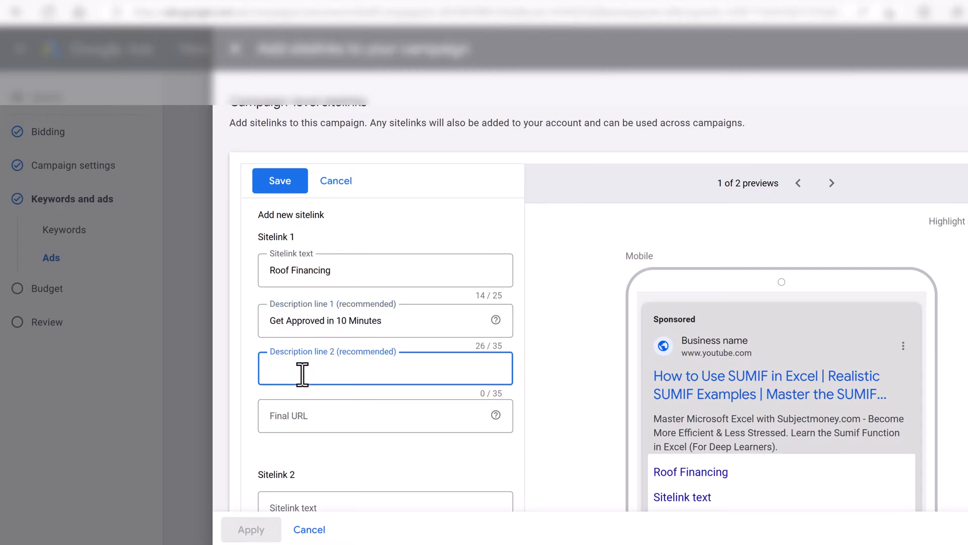
{"action": "type", "text": "Low Rates - Low Payments"}
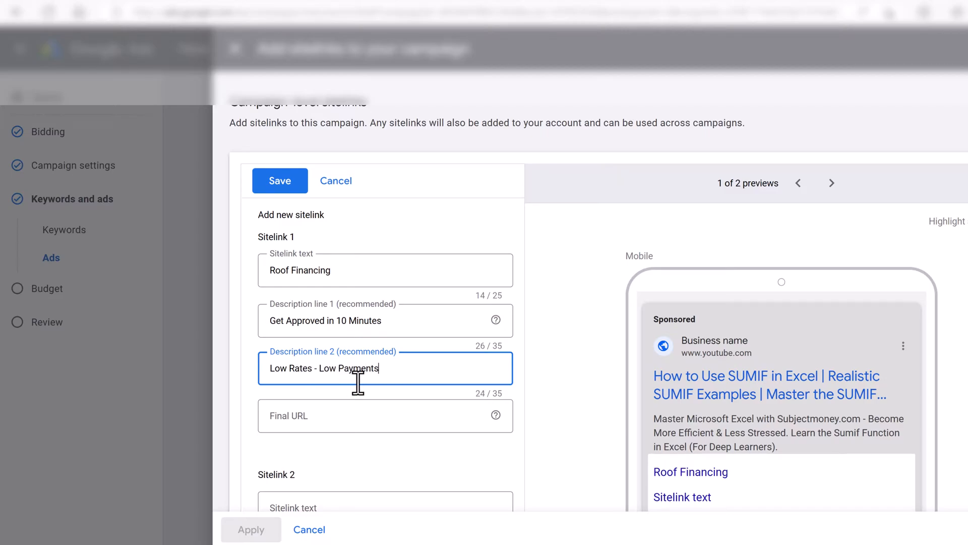
{"action": "key", "text": "Tab"}
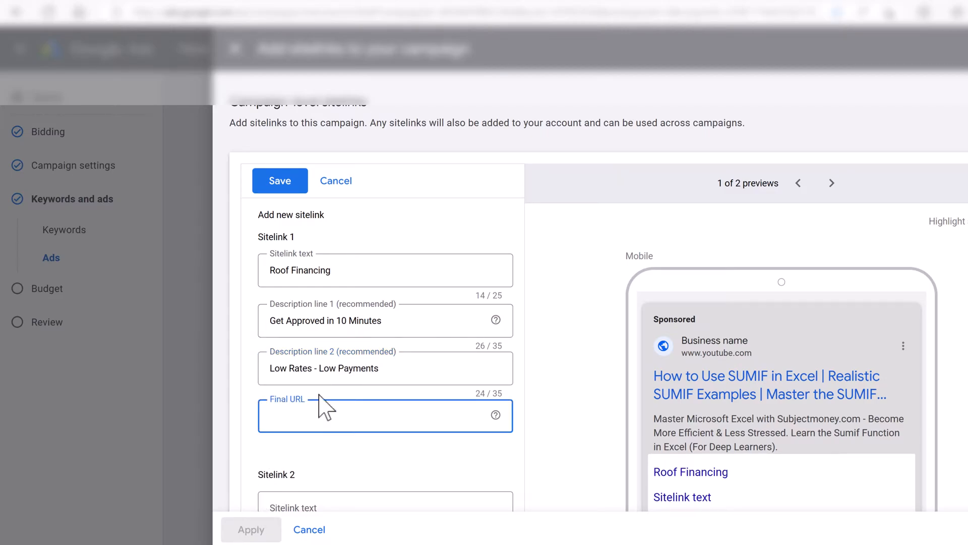
{"action": "key", "text": "ctrl+t"}
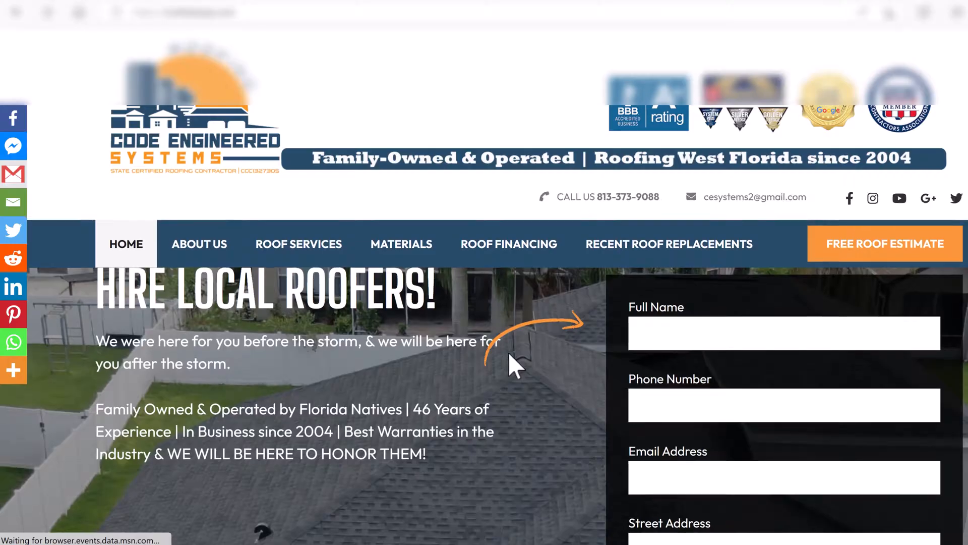
{"action": "left_click", "coordinate": [493, 259]}
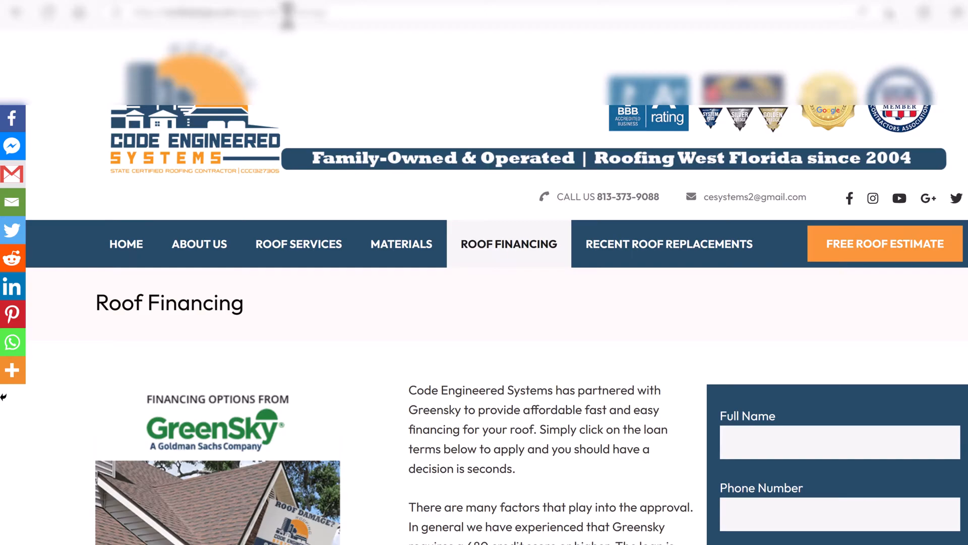
{"action": "left_click", "coordinate": [285, 14]}
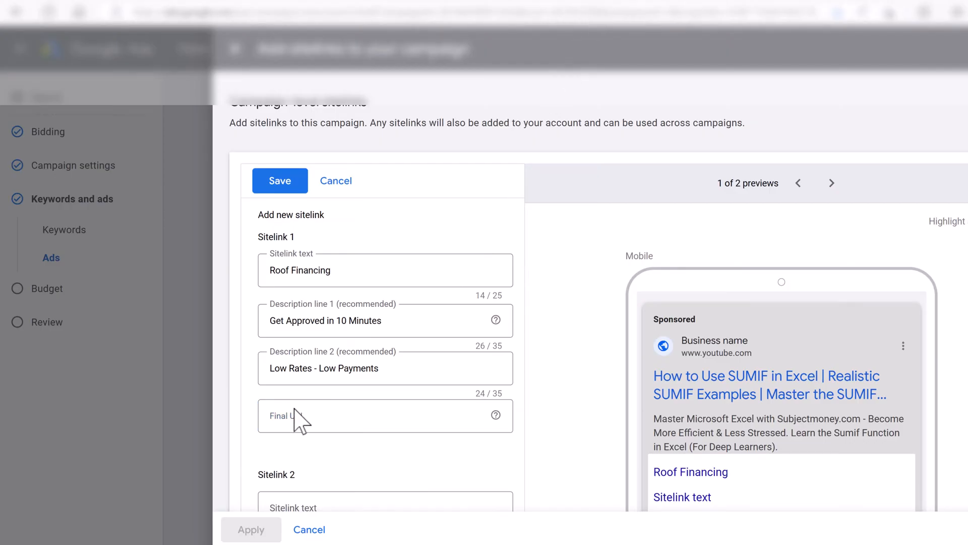
{"action": "left_click", "coordinate": [295, 416]}
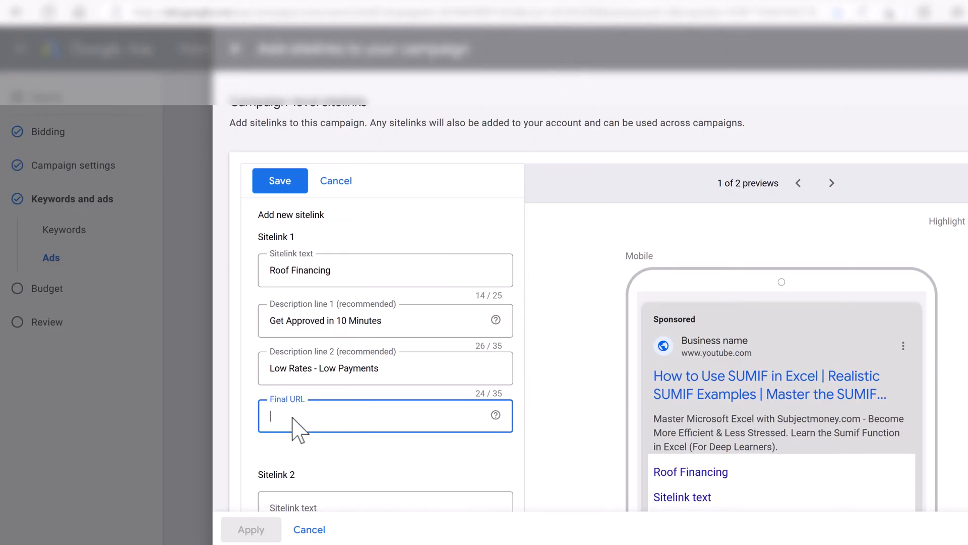
{"action": "type", "text": "https://roofstampa.com/apply-for-financing/"}
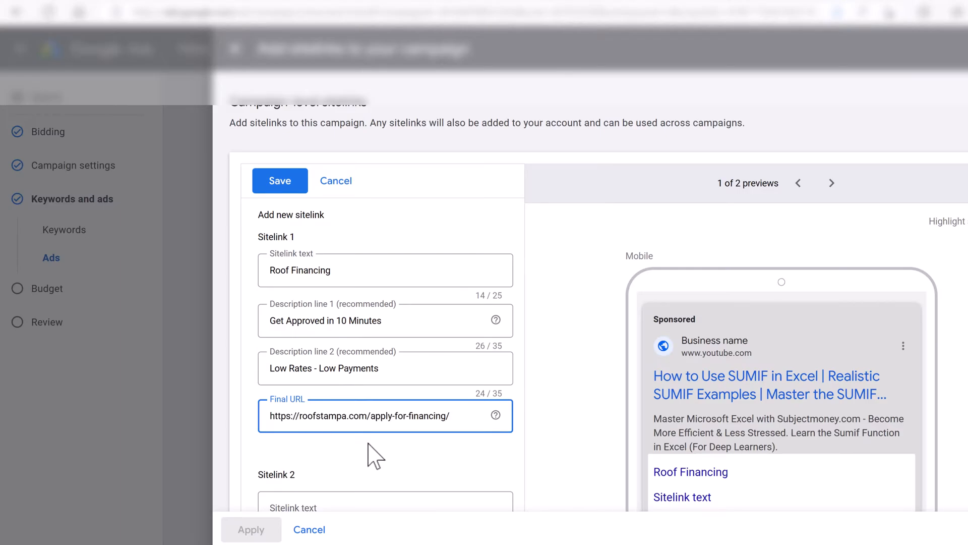
Step: Set the second sitelink's text to "Why Choose Us?"
{"action": "scroll", "coordinate": [348, 388], "scroll_direction": "down", "scroll_amount": 4}
{"action": "left_click", "coordinate": [366, 309]}
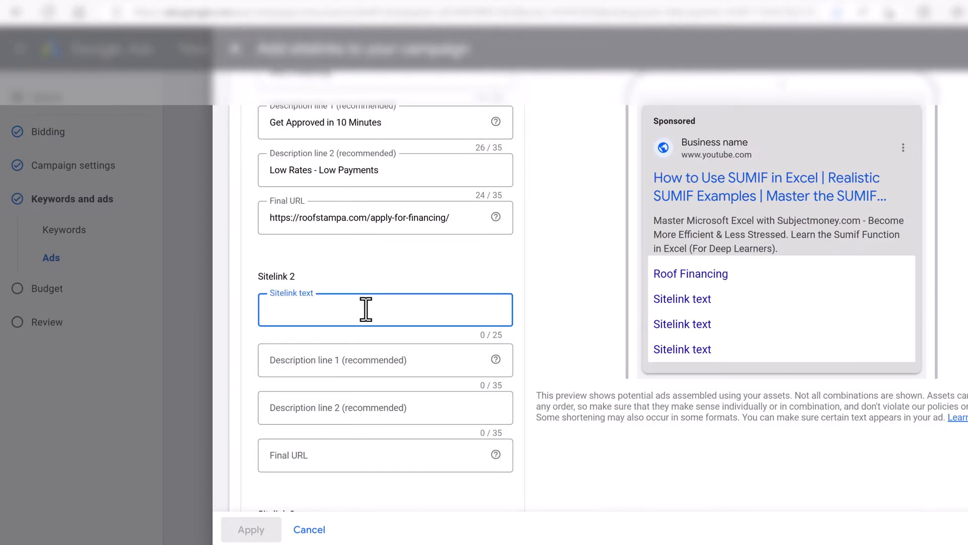
{"action": "type", "text": "Why Choose"}
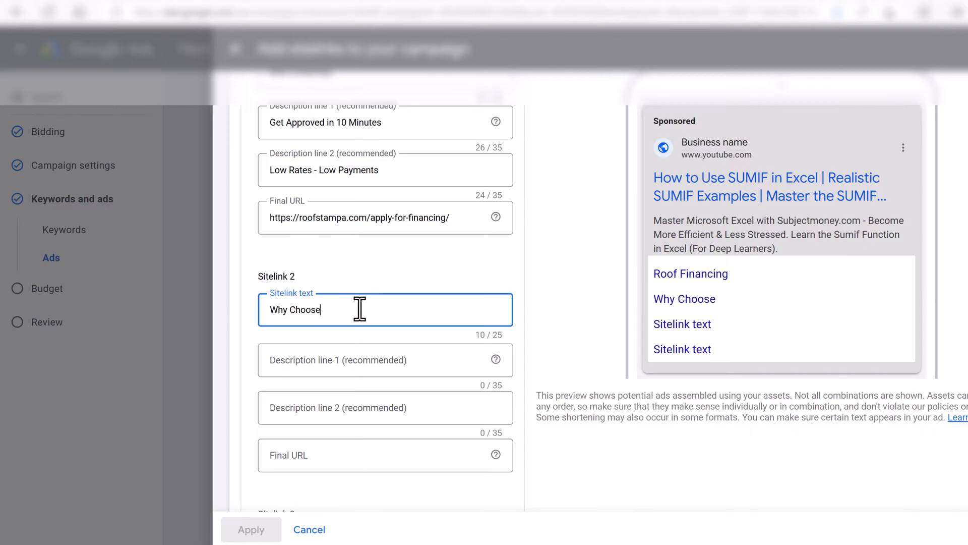
{"action": "type", "text": " Us"}
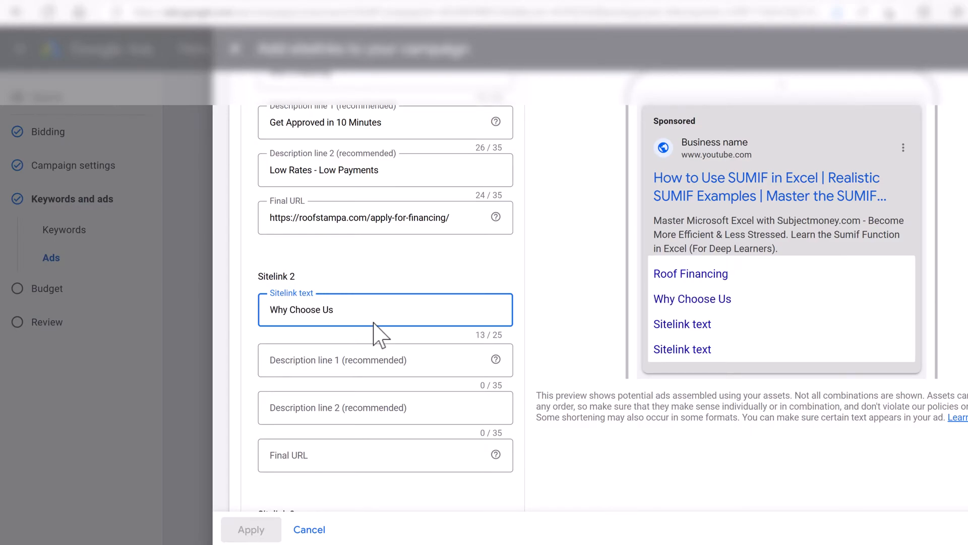
{"action": "type", "text": "?"}
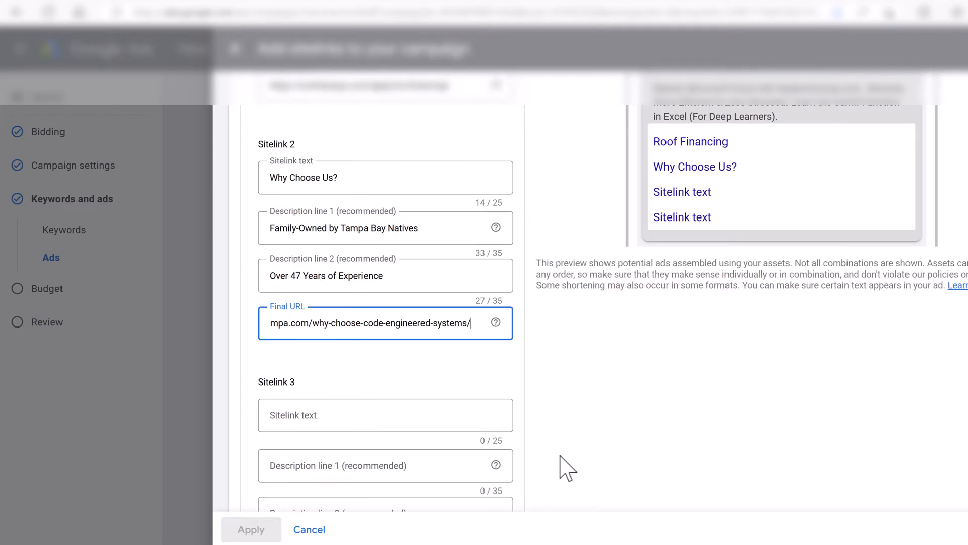
{"action": "scroll", "coordinate": [534, 428], "scroll_direction": "down", "scroll_amount": 2}
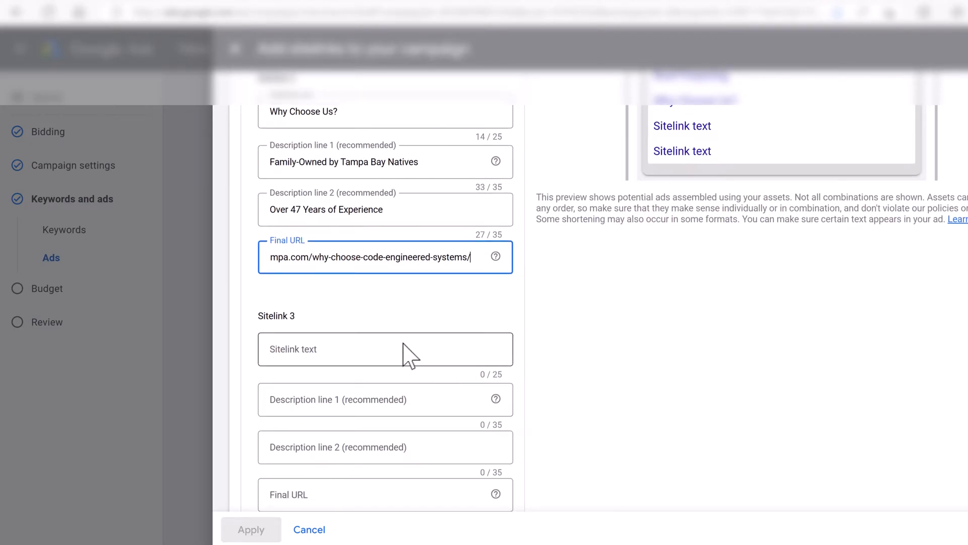
{"action": "scroll", "coordinate": [402, 363], "scroll_direction": "down", "scroll_amount": 5}
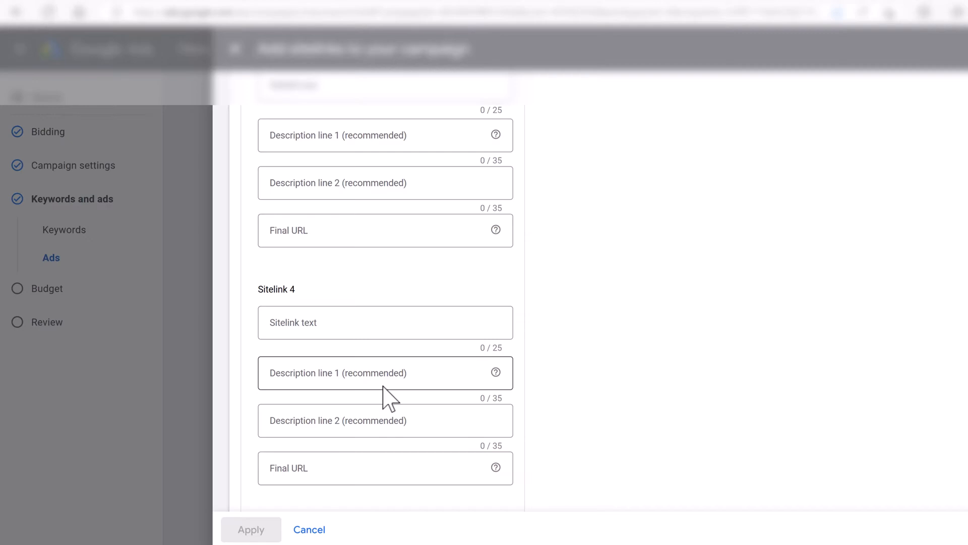
{"action": "scroll", "coordinate": [386, 363], "scroll_direction": "down", "scroll_amount": 3}
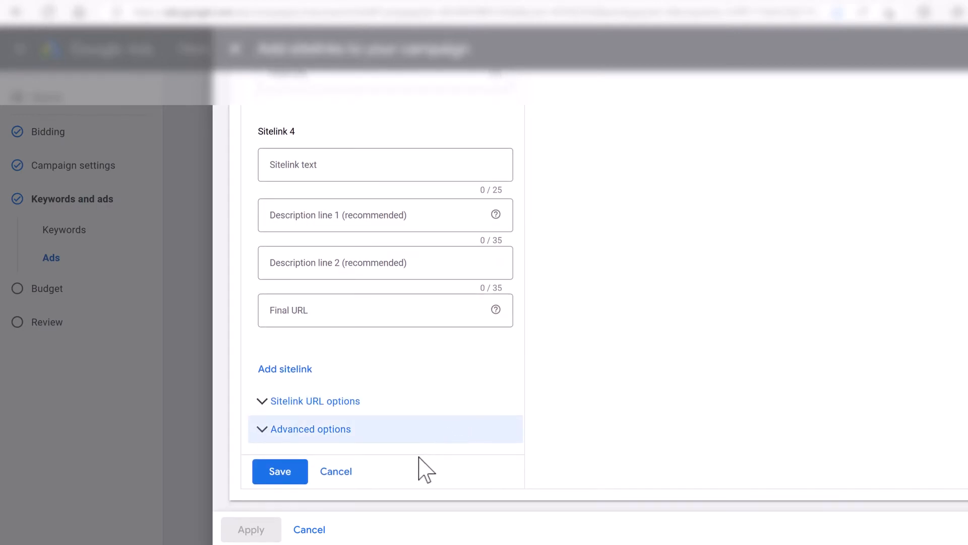
Step: Save the new "Roof Financing" and "Why Choose Us?" sitelinks and apply them to the campaign
{"action": "left_click", "coordinate": [282, 473]}
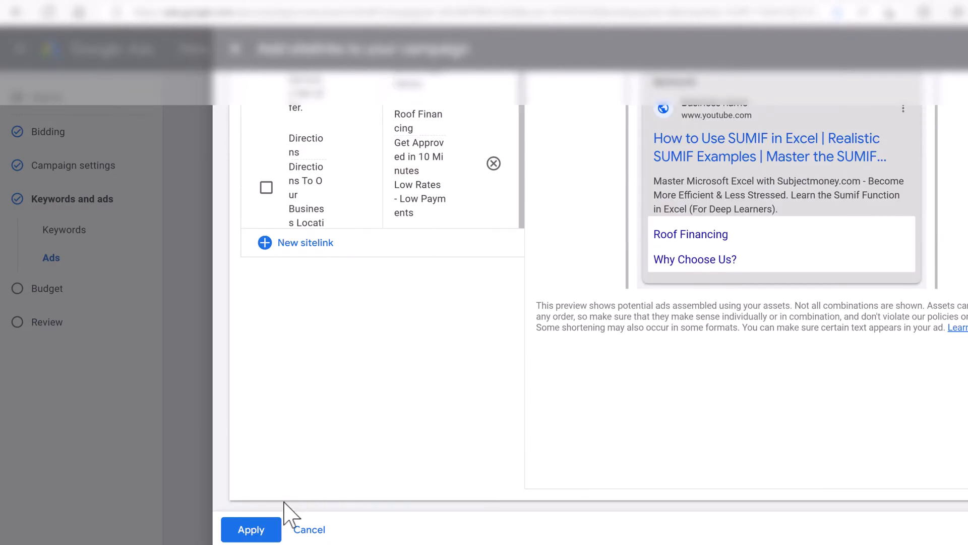
{"action": "left_click", "coordinate": [251, 527]}
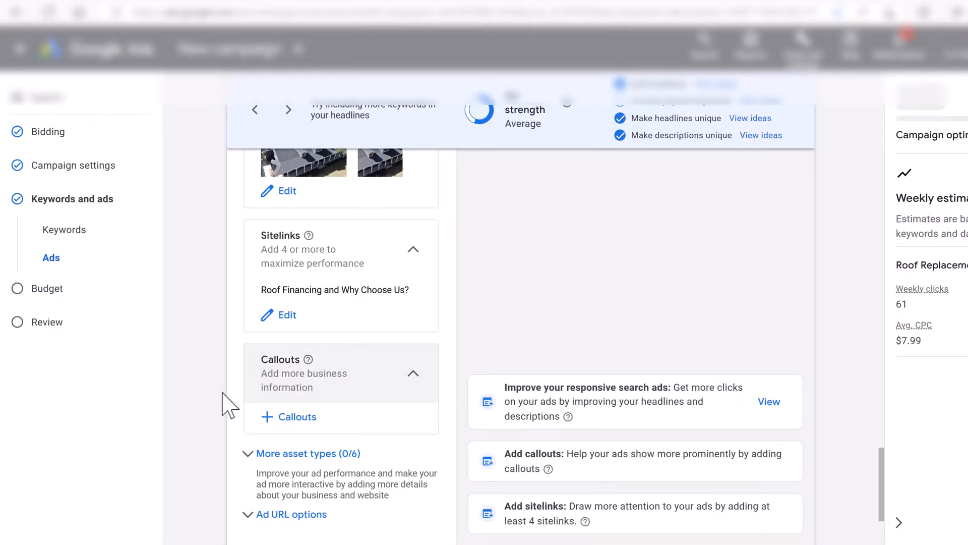
Step: Create four new callouts: "1-Week Lead for Reroofs", "Fast & Free Roof Estimate", "Hire Roofers not Salesman" and "Family-Owned Roofing"
{"action": "left_click", "coordinate": [288, 417]}
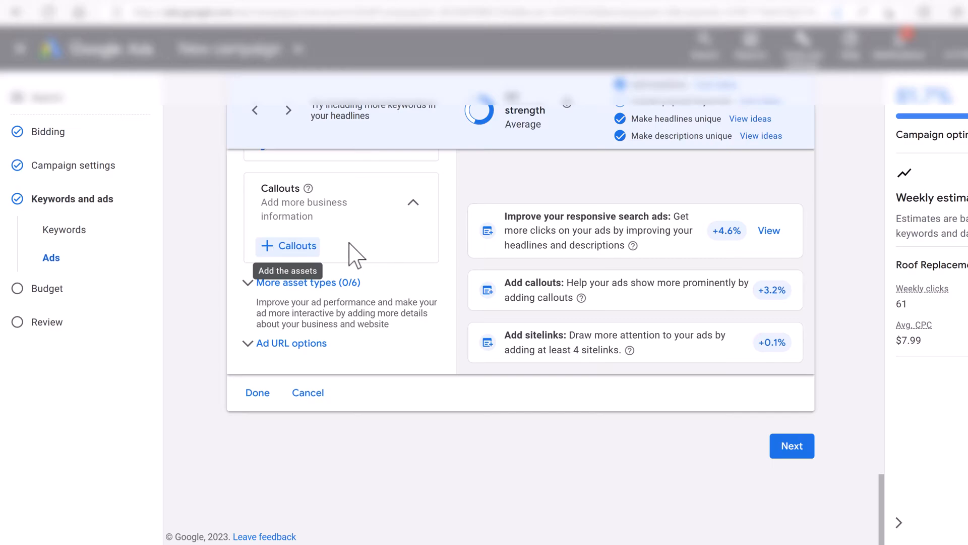
{"action": "left_click", "coordinate": [303, 247]}
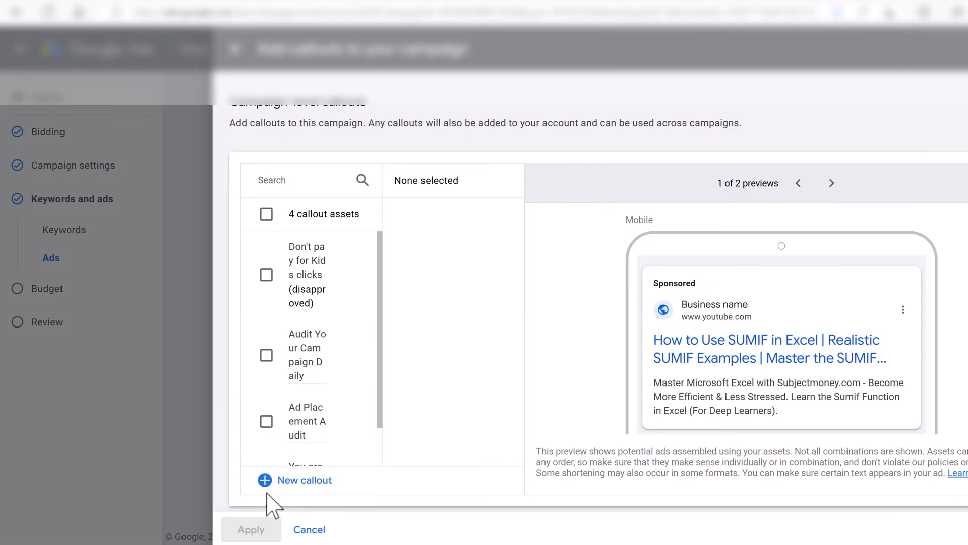
{"action": "left_click", "coordinate": [281, 480]}
{"action": "left_click", "coordinate": [306, 219]}
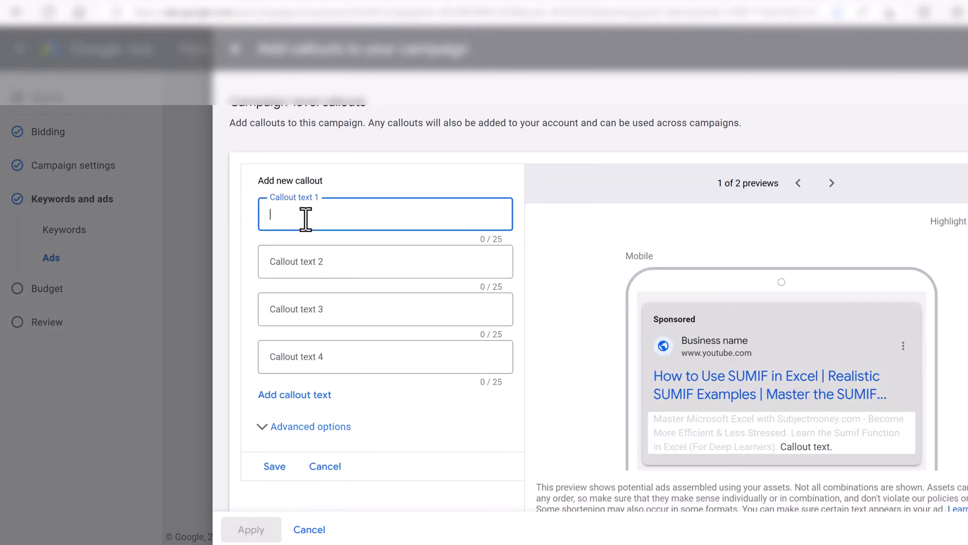
{"action": "type", "text": "1-Week Lea"}
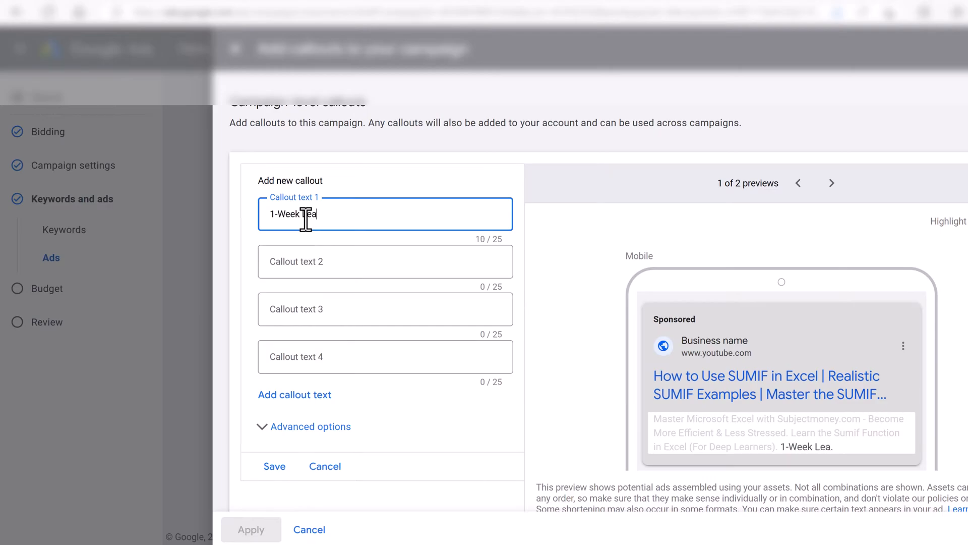
{"action": "type", "text": "d for Reroofs"}
{"action": "left_click", "coordinate": [290, 262]}
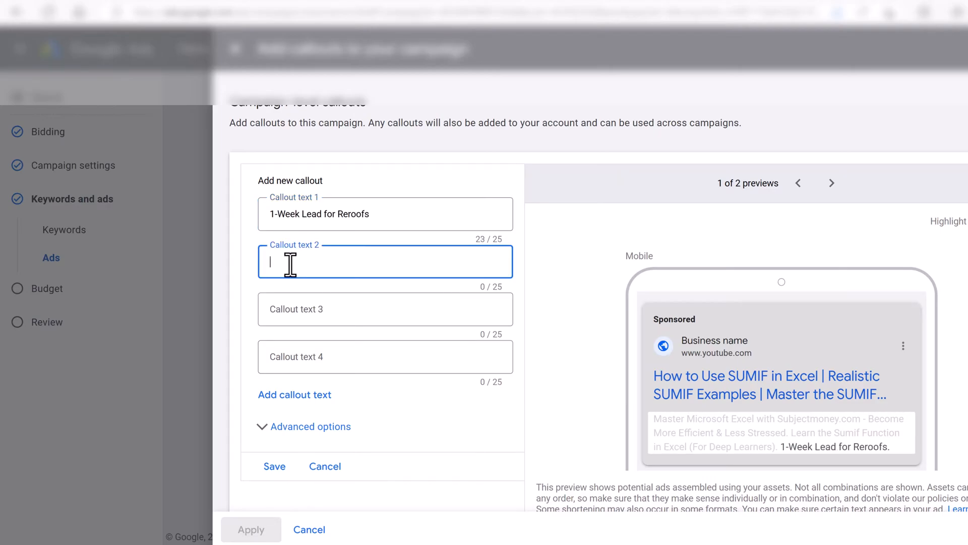
{"action": "type", "text": "Fast & Free Roof Estimate"}
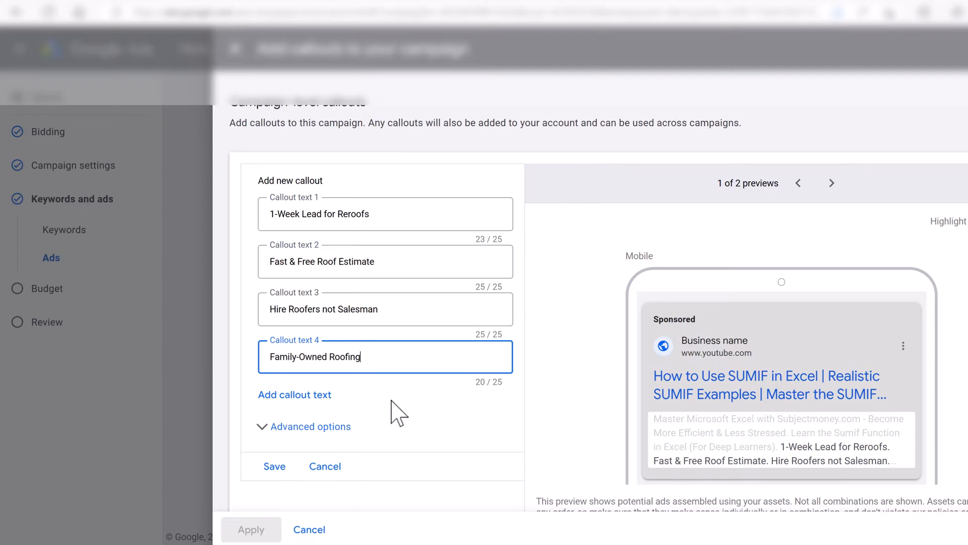
Step: Review the callouts' advanced scheduling options, and save and apply the four callouts to the campaign
{"action": "scroll", "coordinate": [390, 406], "scroll_direction": "down", "scroll_amount": 1}
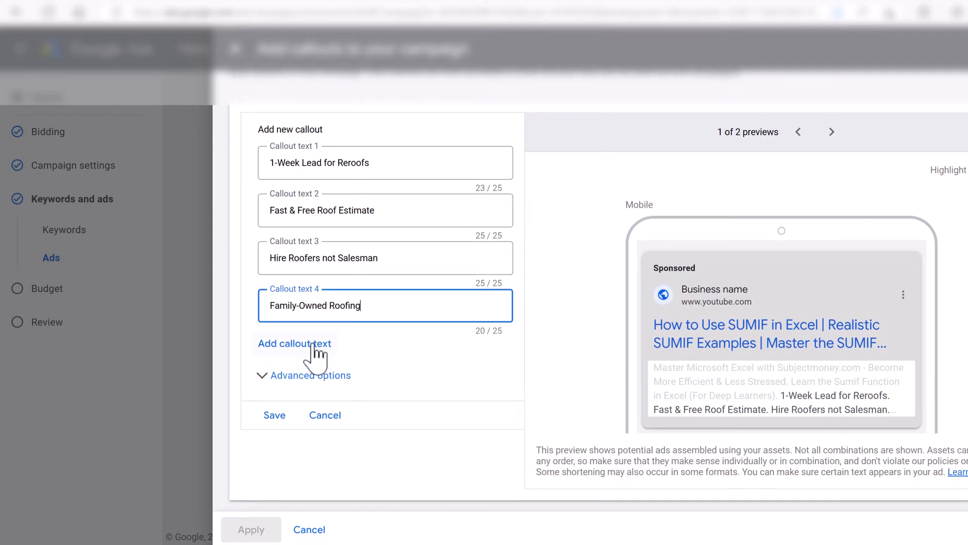
{"action": "left_click", "coordinate": [370, 376]}
{"action": "scroll", "coordinate": [448, 389], "scroll_direction": "down", "scroll_amount": 2}
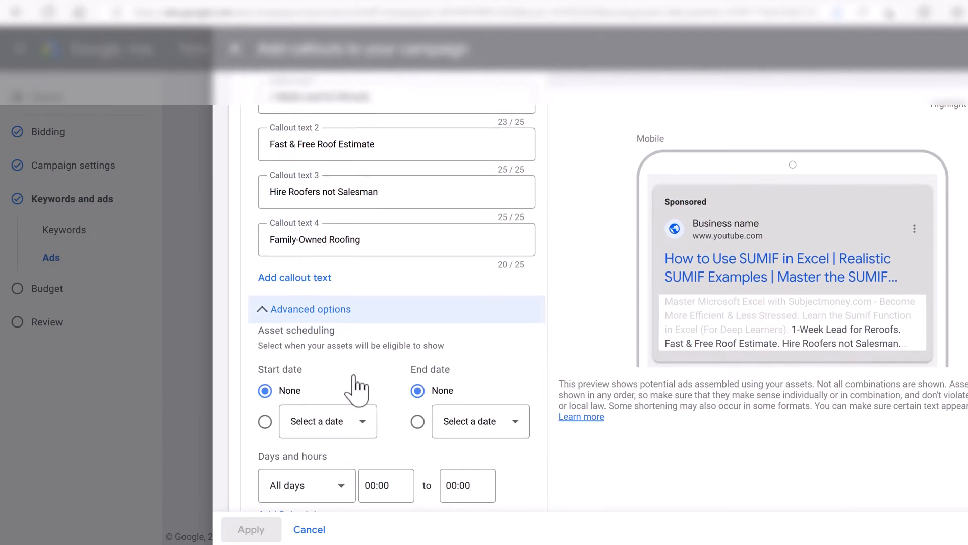
{"action": "left_click", "coordinate": [343, 311]}
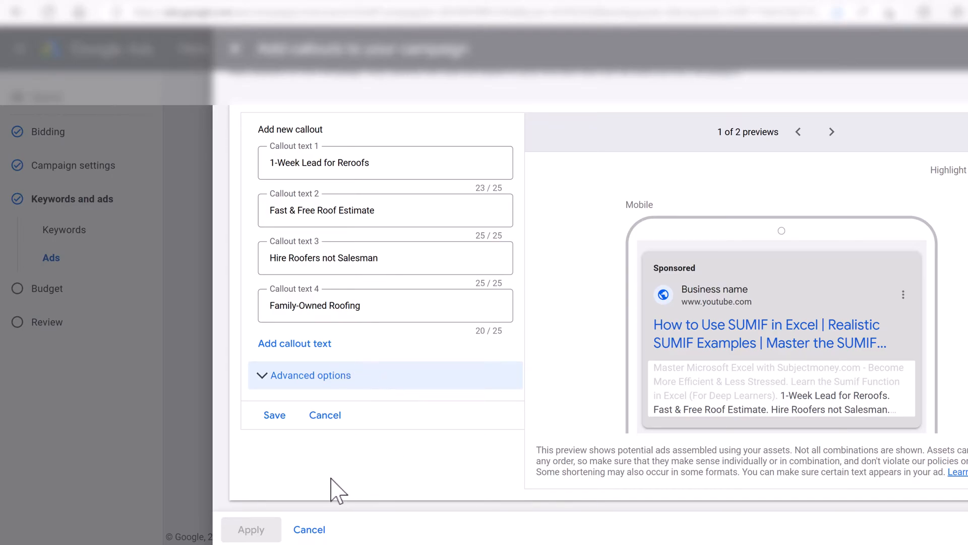
{"action": "left_click", "coordinate": [274, 415]}
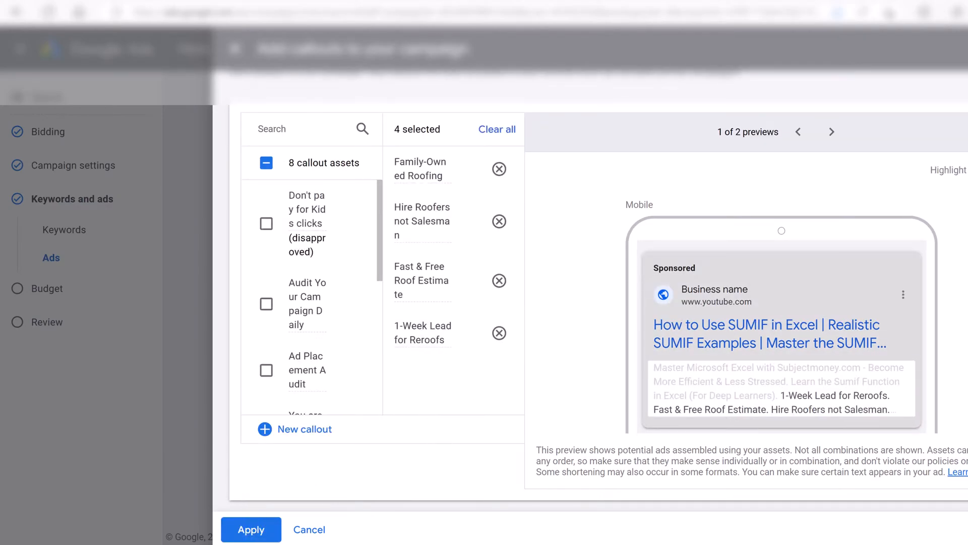
{"action": "left_click", "coordinate": [254, 535]}
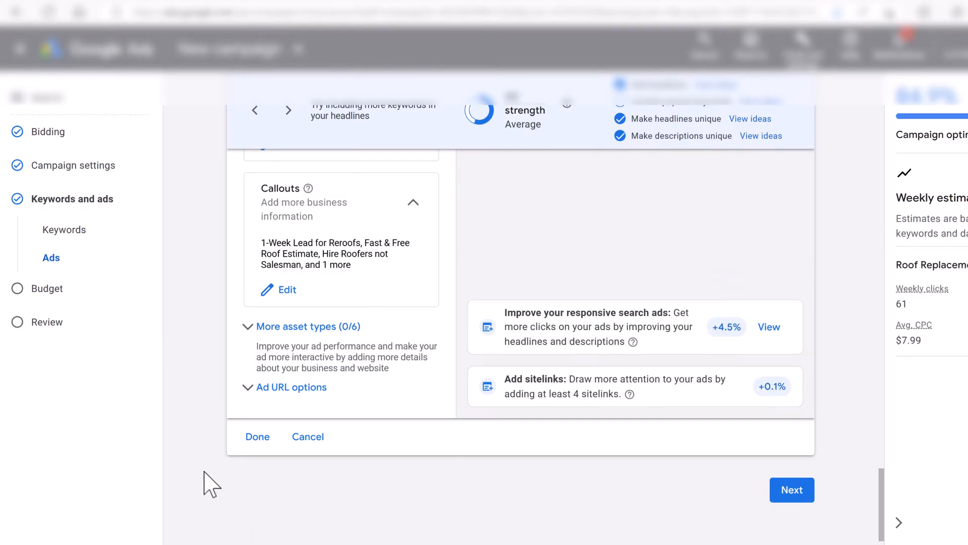
Step: Start a new promotion asset and browse its occasion choices, keeping the occasion at None
{"action": "left_click", "coordinate": [348, 326]}
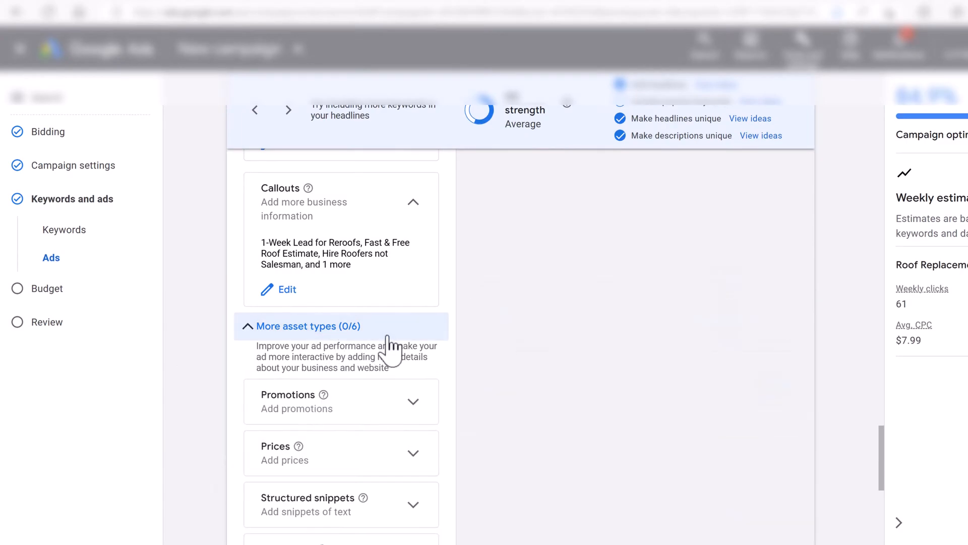
{"action": "scroll", "coordinate": [215, 423], "scroll_direction": "down", "scroll_amount": 3}
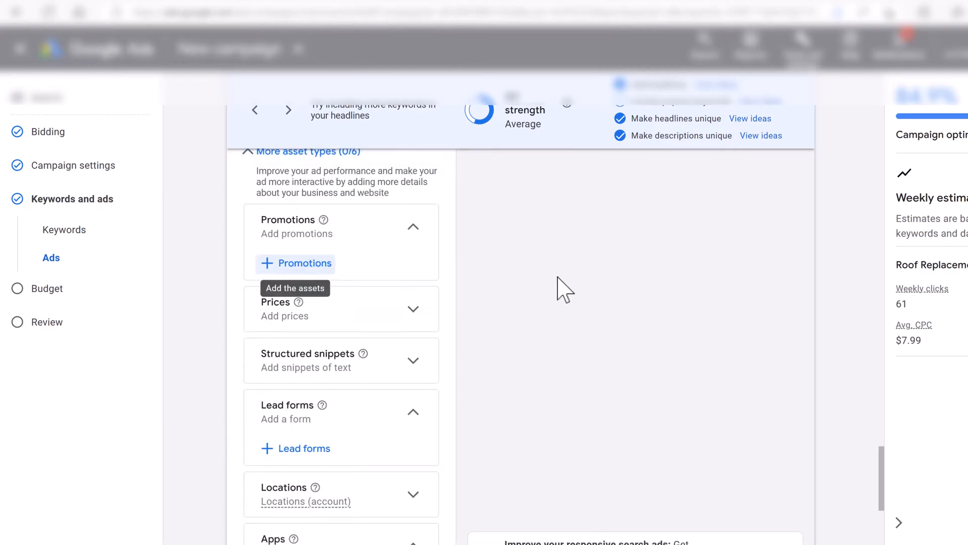
{"action": "left_click", "coordinate": [285, 264]}
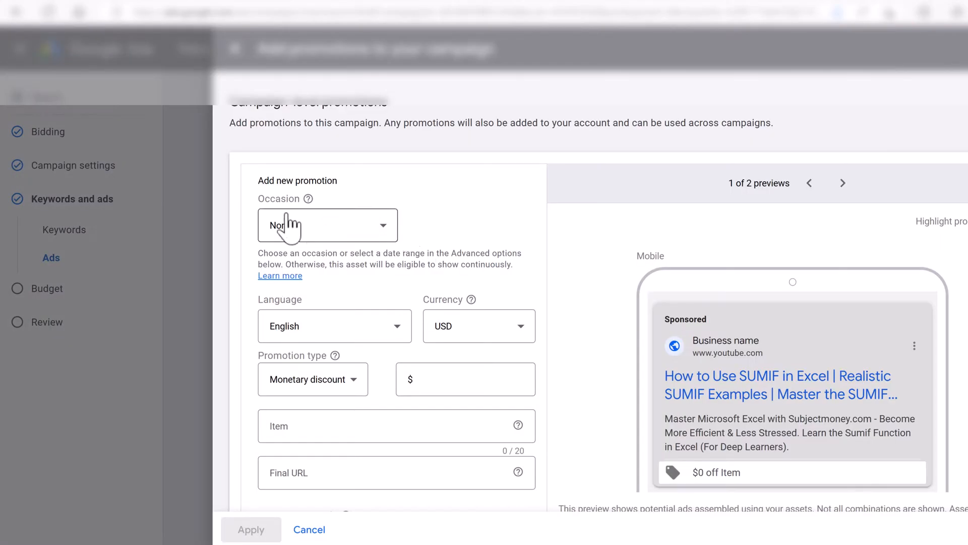
{"action": "left_click", "coordinate": [379, 234]}
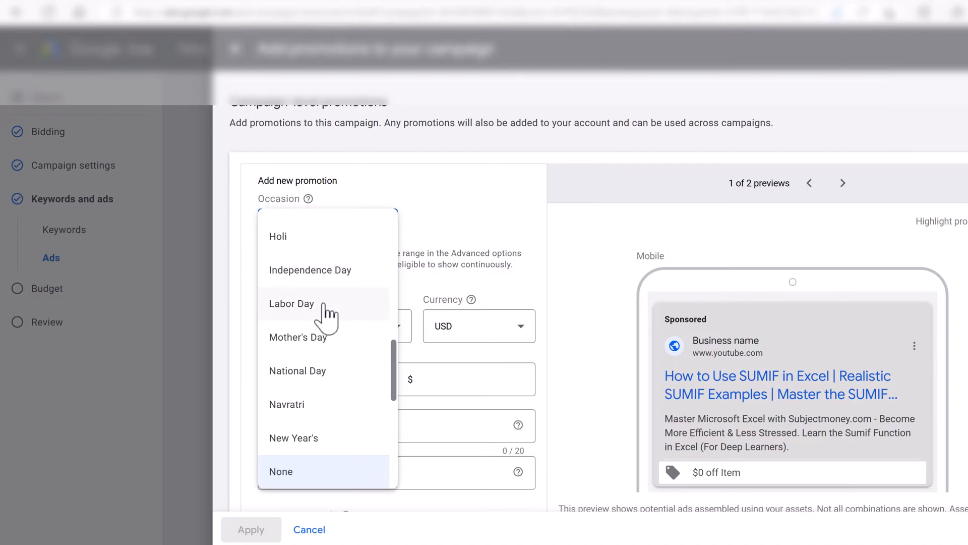
{"action": "scroll", "coordinate": [355, 358], "scroll_direction": "down", "scroll_amount": 2}
{"action": "scroll", "coordinate": [354, 363], "scroll_direction": "down", "scroll_amount": 2}
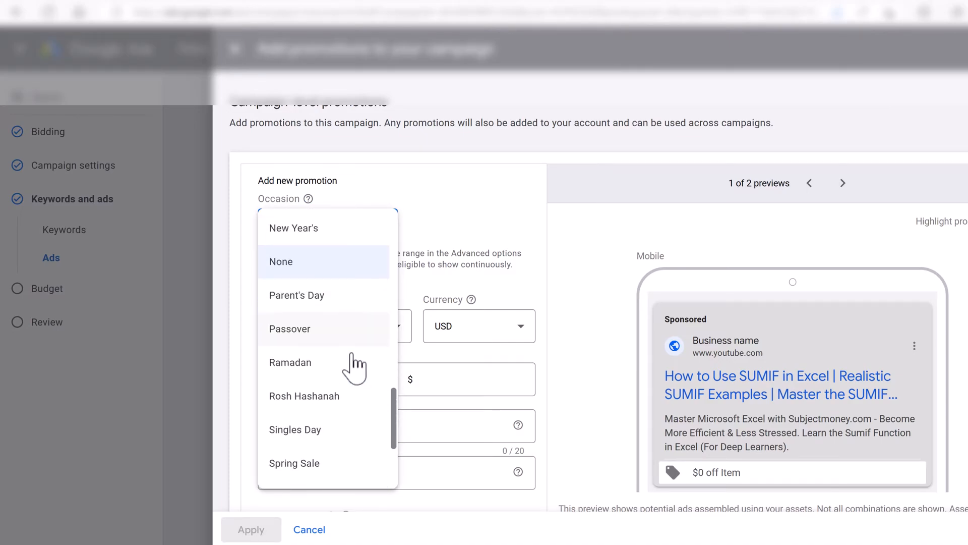
{"action": "left_click", "coordinate": [425, 230]}
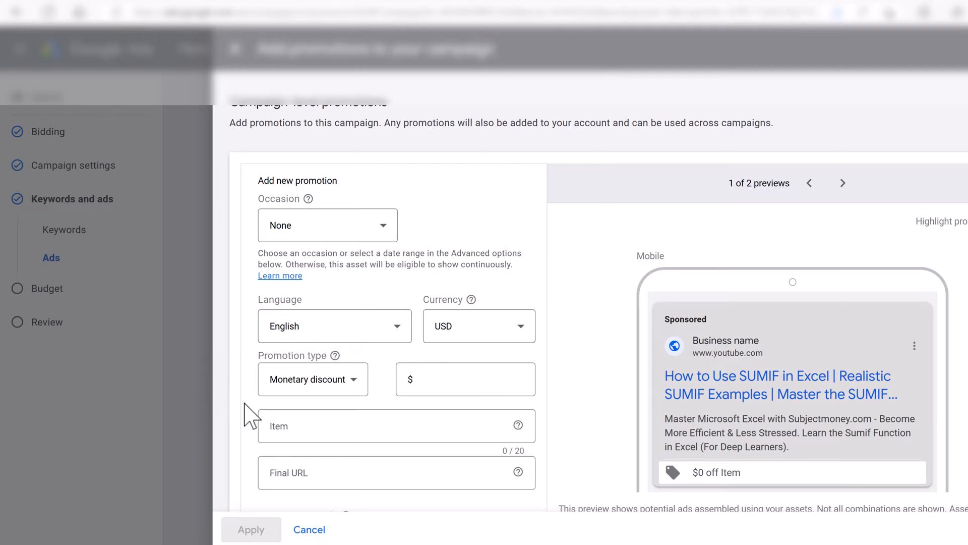
Step: Set the promotion to a $500 monetary discount on the item "1st Responders" with final URL https:/roofstampa.com
{"action": "left_click", "coordinate": [413, 382]}
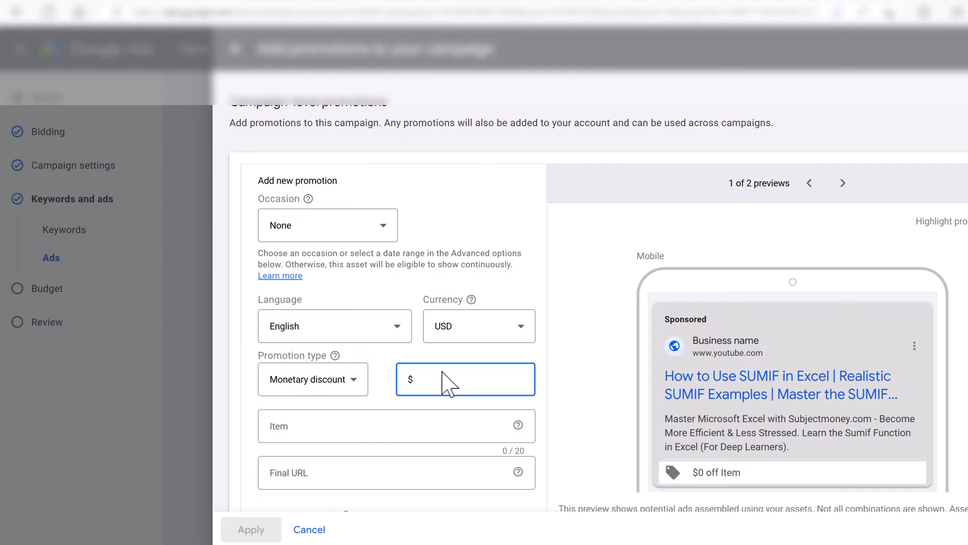
{"action": "type", "text": "500"}
{"action": "left_click", "coordinate": [372, 427]}
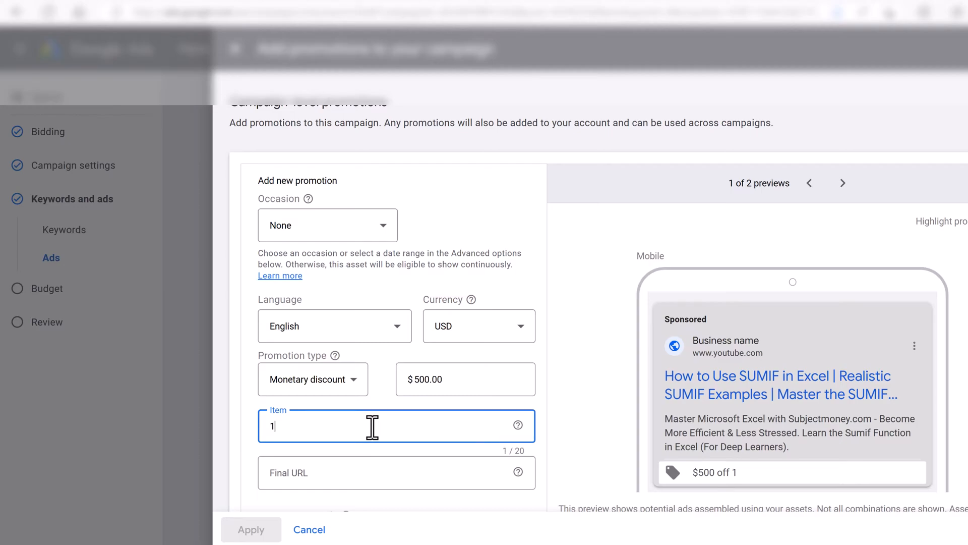
{"action": "type", "text": "1st Responders"}
{"action": "left_click", "coordinate": [384, 473]}
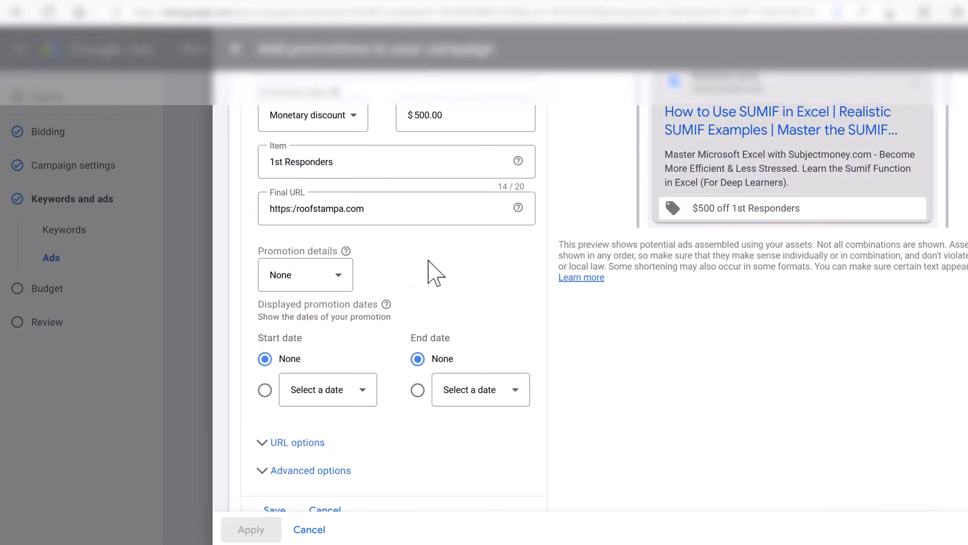
Step: Review the promotion's details choices, URL options and advanced asset scheduling options
{"action": "left_click", "coordinate": [334, 283]}
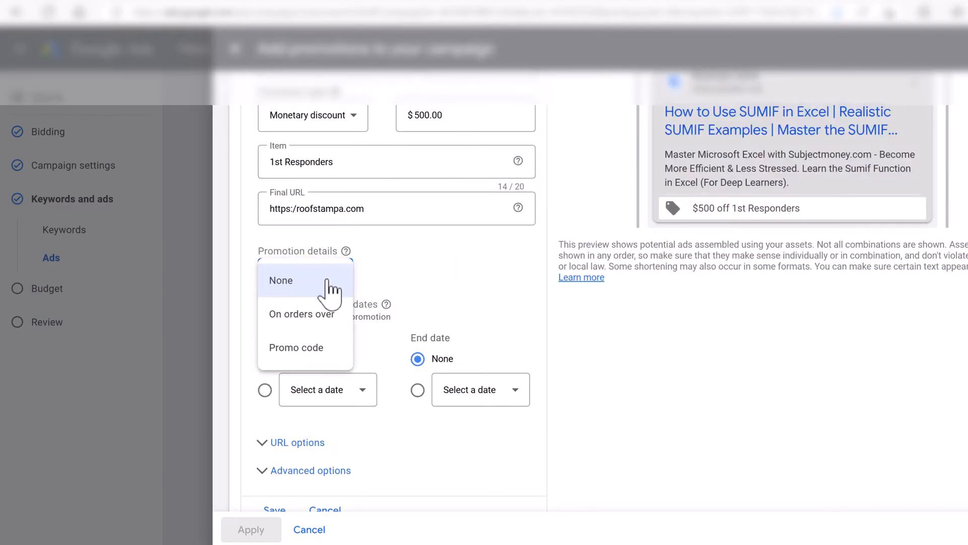
{"action": "left_click", "coordinate": [383, 277]}
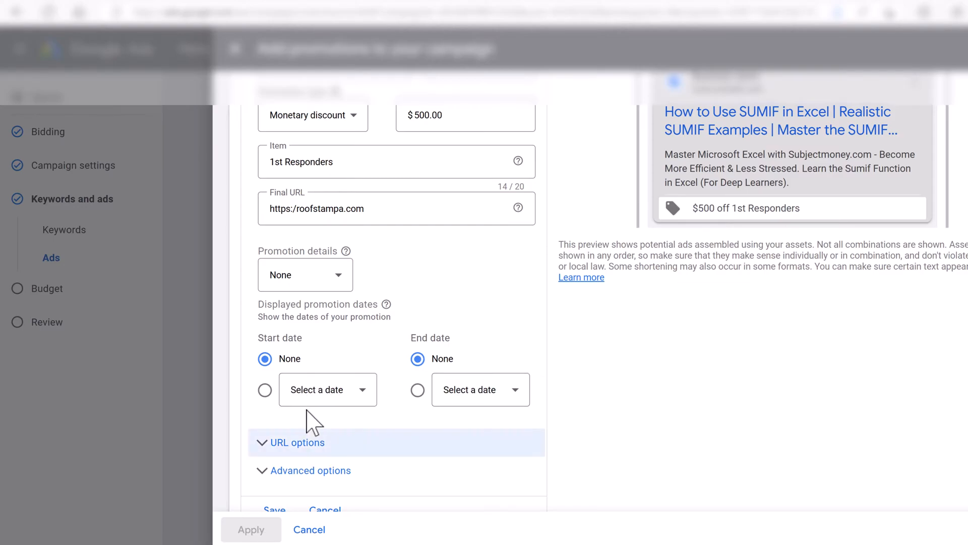
{"action": "scroll", "coordinate": [309, 422], "scroll_direction": "down", "scroll_amount": 1}
{"action": "left_click", "coordinate": [383, 411]}
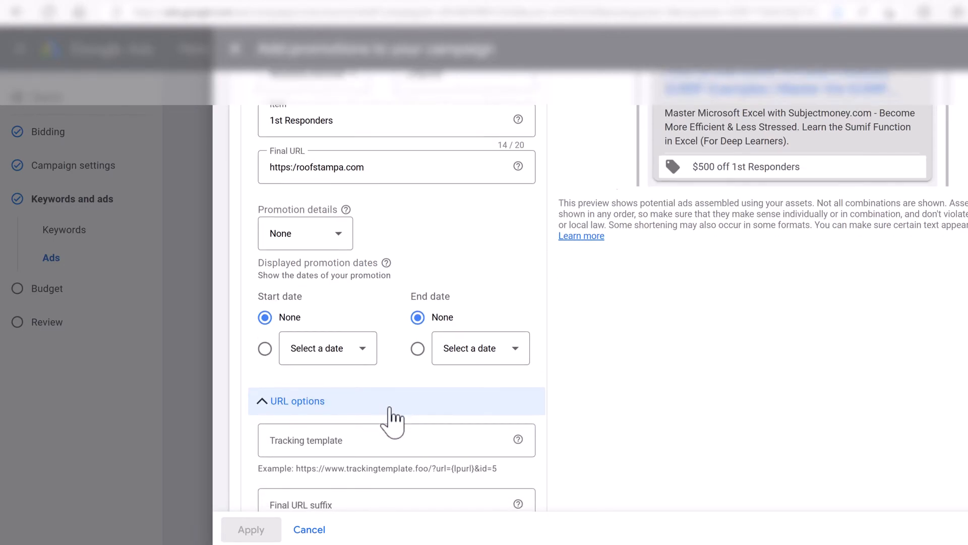
{"action": "scroll", "coordinate": [392, 394], "scroll_direction": "down", "scroll_amount": 4}
{"action": "left_click", "coordinate": [312, 432]}
{"action": "scroll", "coordinate": [396, 371], "scroll_direction": "down", "scroll_amount": 5}
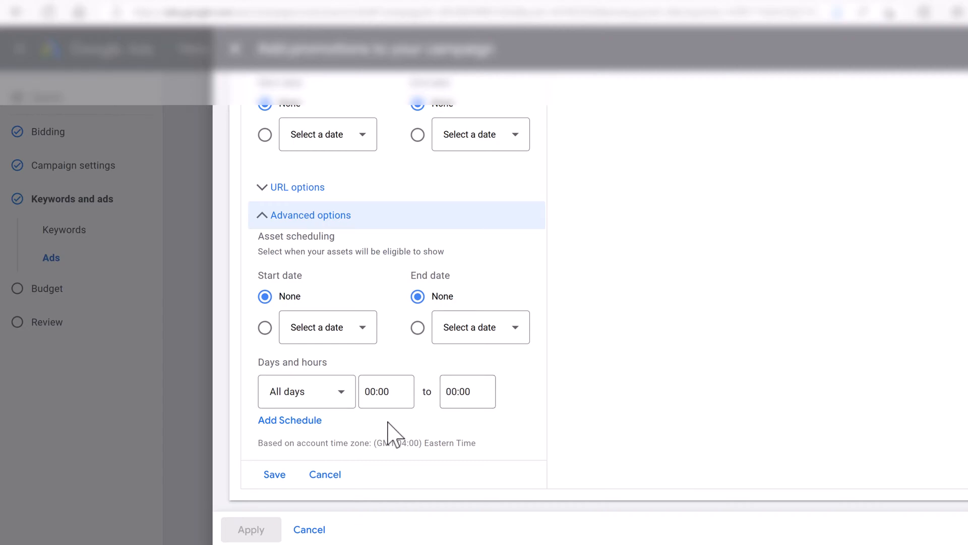
{"action": "scroll", "coordinate": [426, 368], "scroll_direction": "up", "scroll_amount": 5}
{"action": "scroll", "coordinate": [426, 382], "scroll_direction": "up", "scroll_amount": 1}
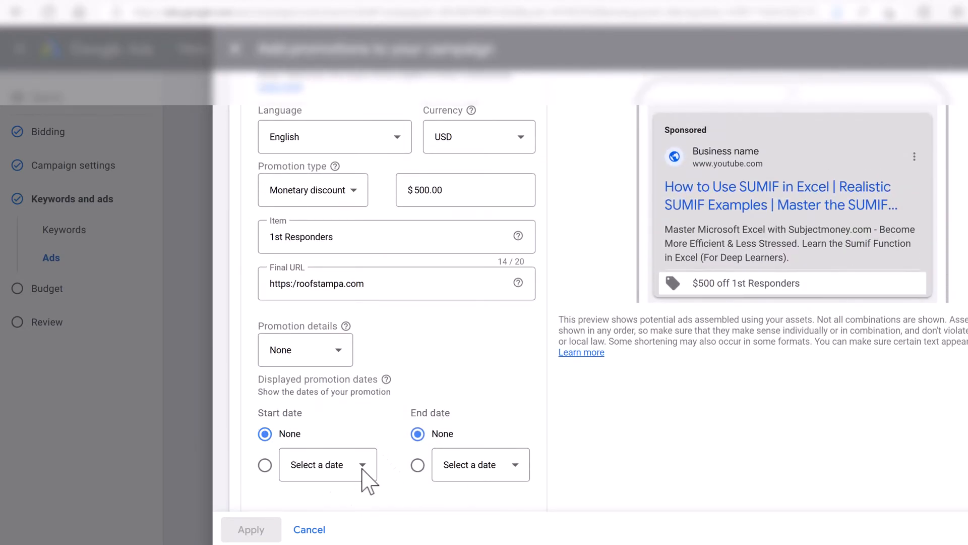
{"action": "scroll", "coordinate": [481, 424], "scroll_direction": "down", "scroll_amount": 7}
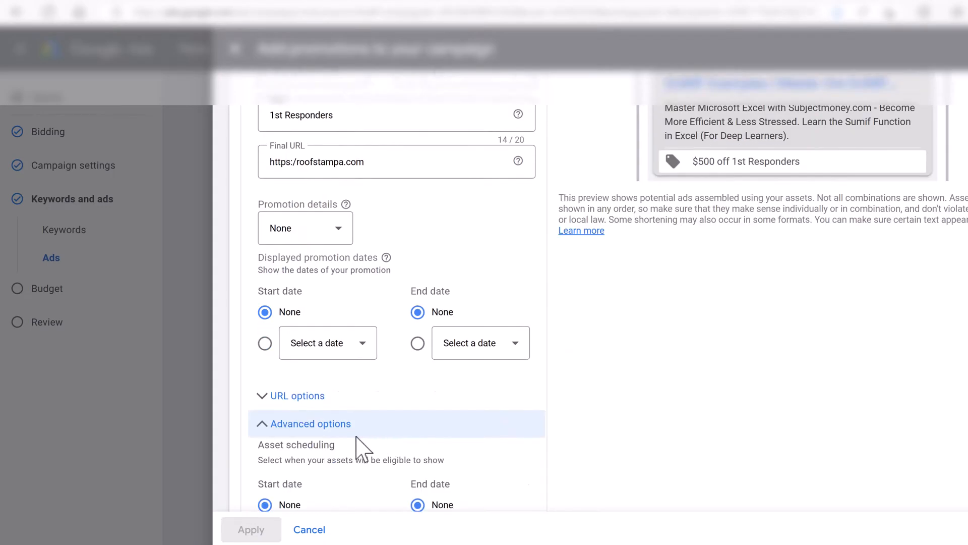
Step: Save the "$500 off 1st Responders" promotion and apply it to the campaign
{"action": "left_click", "coordinate": [275, 449]}
{"action": "left_click", "coordinate": [275, 449]}
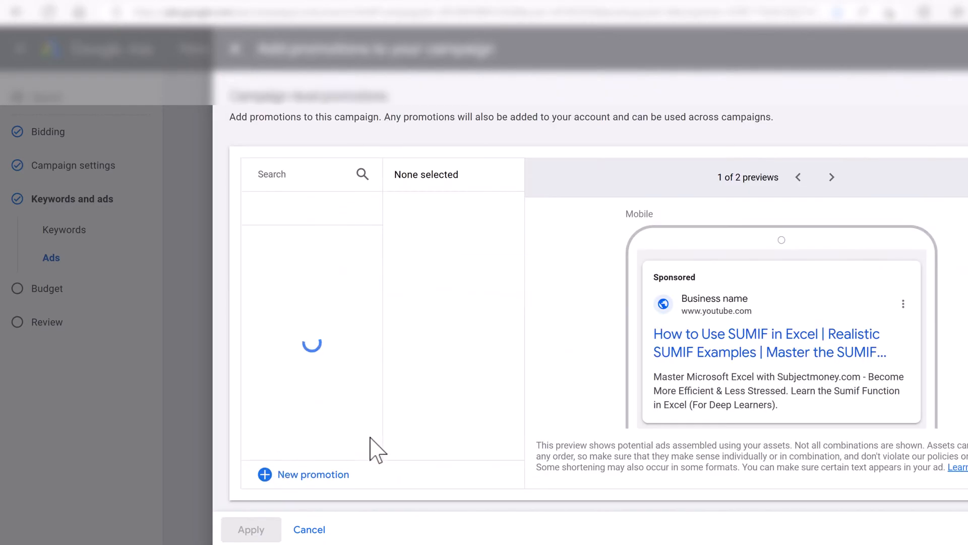
{"action": "mouse_move", "coordinate": [422, 210]}
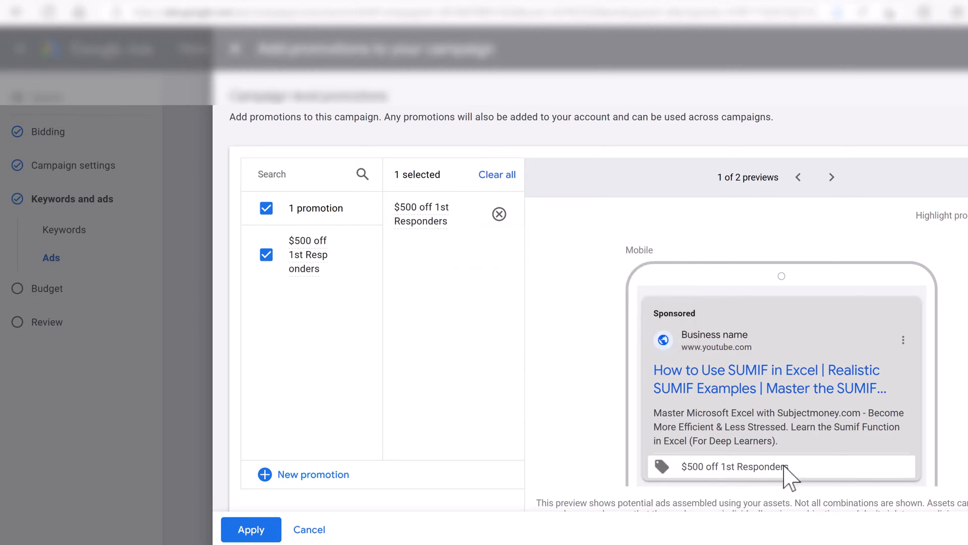
{"action": "scroll", "coordinate": [473, 469], "scroll_direction": "down", "scroll_amount": 1}
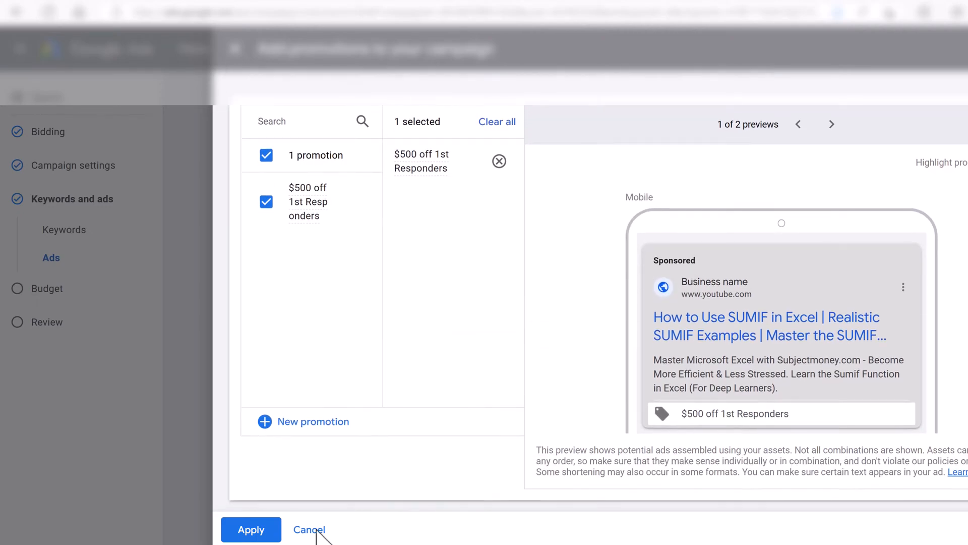
{"action": "left_click", "coordinate": [252, 530]}
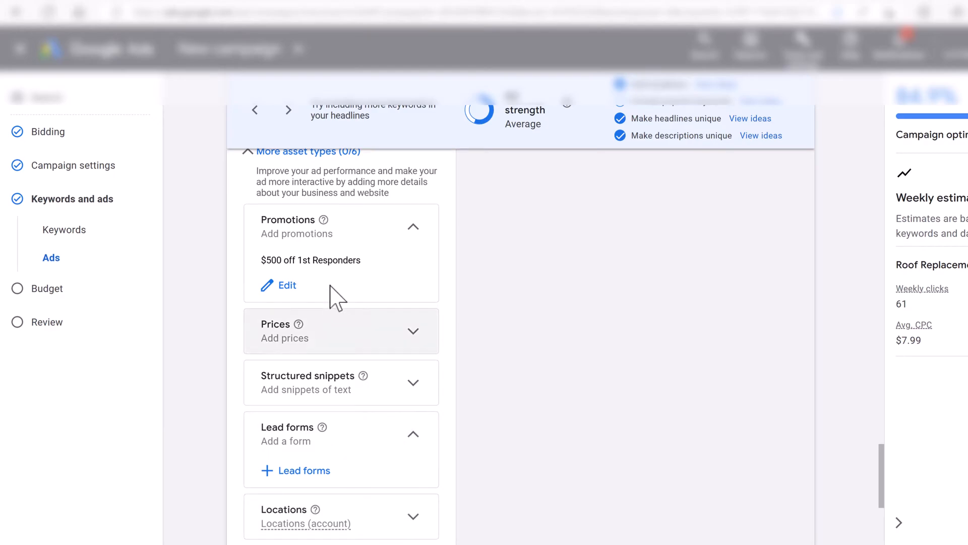
Step: Check the Prices asset option and start a new structured snippet with the Service catalog header type
{"action": "left_click", "coordinate": [412, 331]}
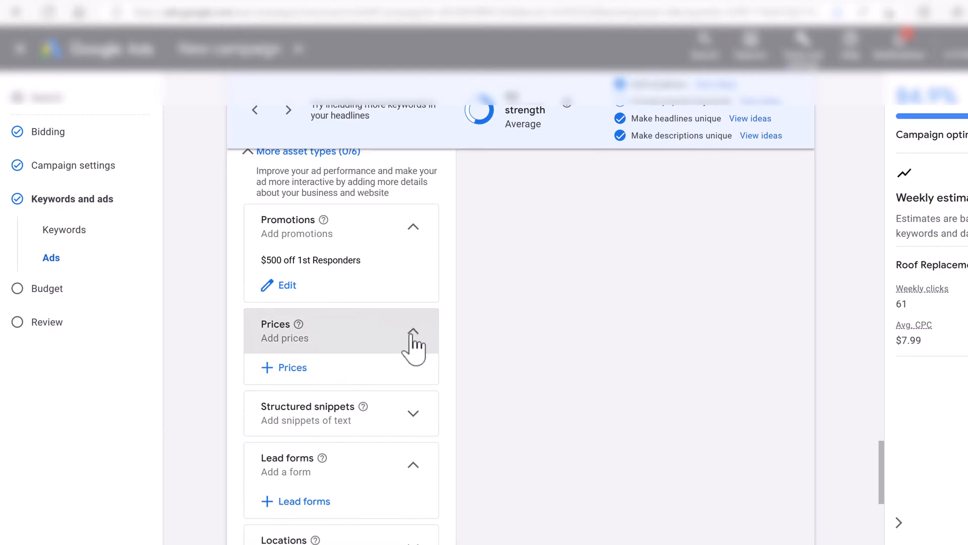
{"action": "left_click", "coordinate": [277, 371]}
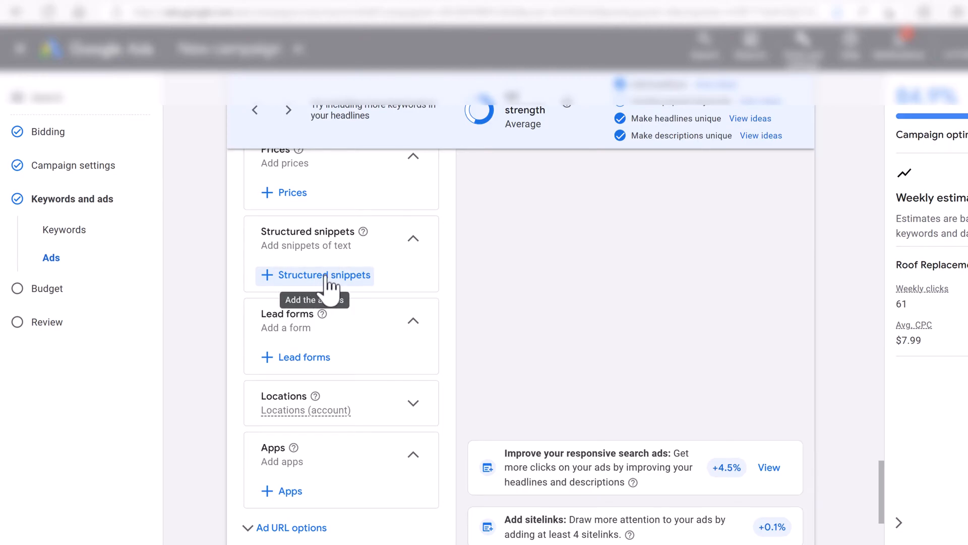
{"action": "left_click", "coordinate": [311, 279]}
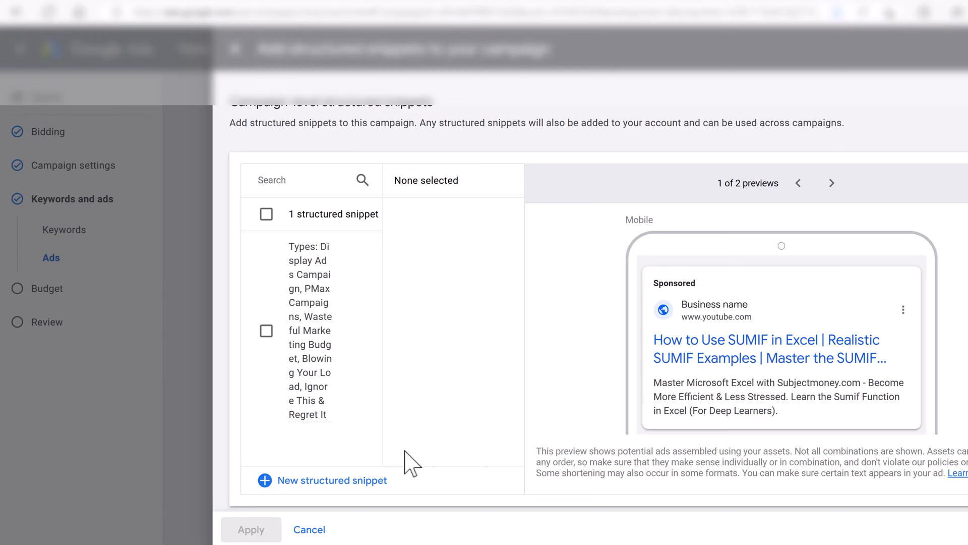
{"action": "left_click", "coordinate": [266, 479]}
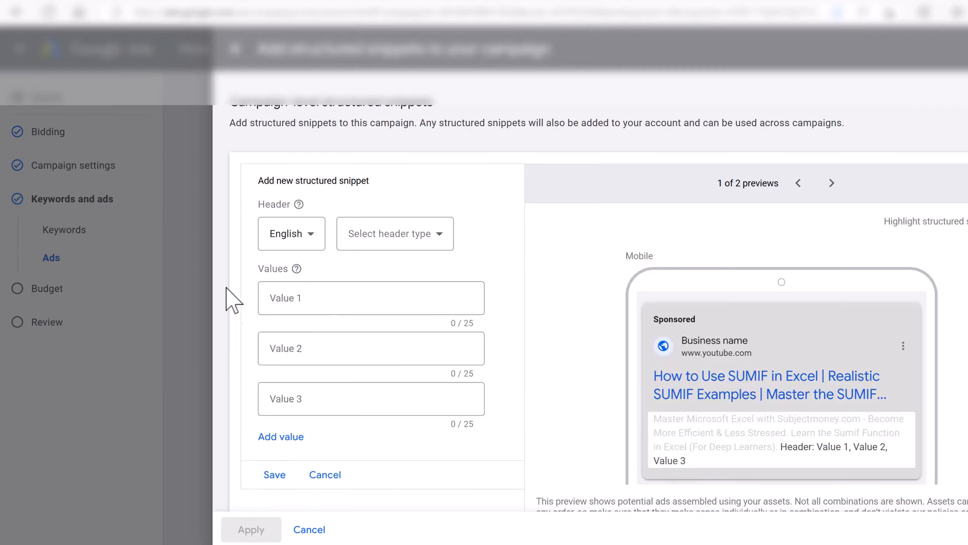
{"action": "left_click", "coordinate": [415, 238]}
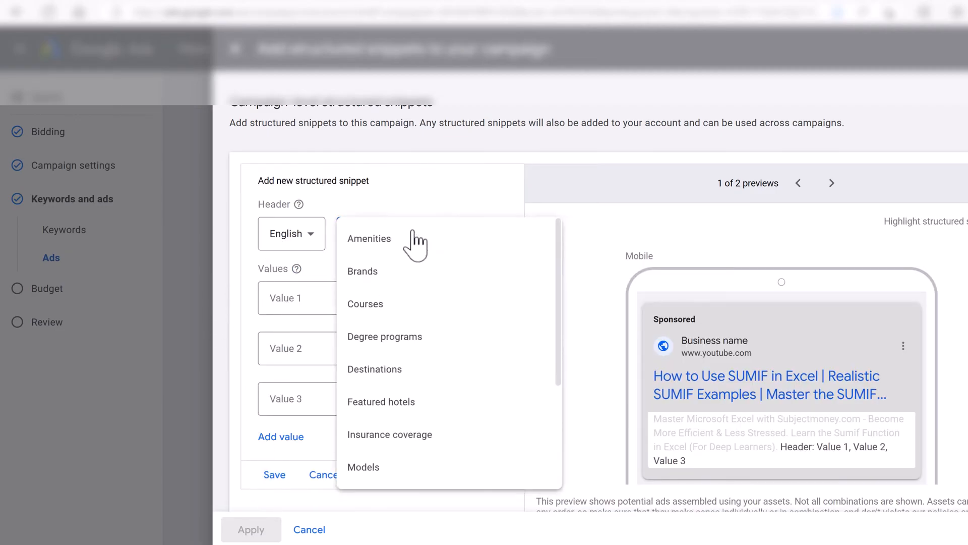
{"action": "scroll", "coordinate": [431, 350], "scroll_direction": "down", "scroll_amount": 2}
{"action": "scroll", "coordinate": [411, 297], "scroll_direction": "up", "scroll_amount": 2}
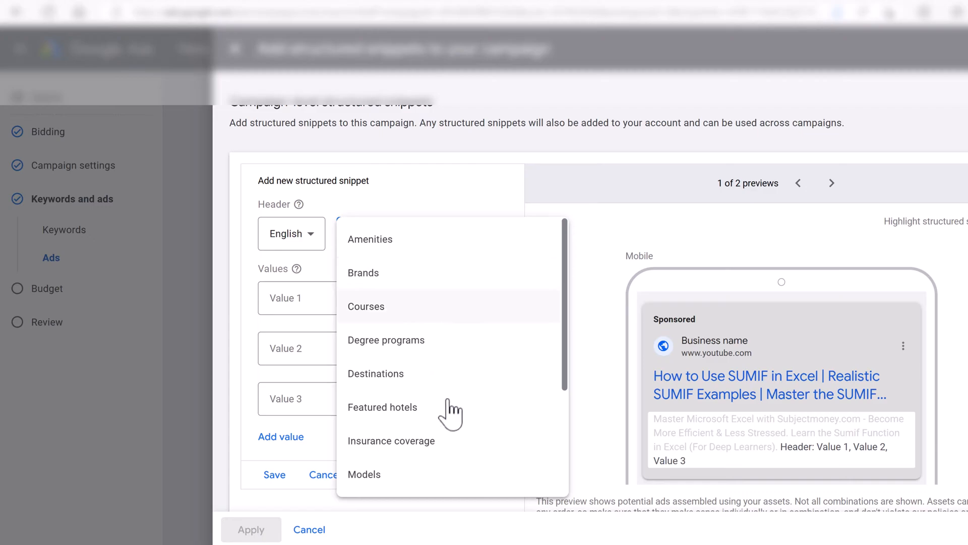
{"action": "scroll", "coordinate": [450, 404], "scroll_direction": "down", "scroll_amount": 3}
{"action": "left_click", "coordinate": [401, 382]}
Step: Enter the snippet values Roof Replacements, Roof Repairs, Roof Inspections, Residential Roofing and Commercial Roofing, and save and apply the snippet to the campaign
{"action": "left_click", "coordinate": [300, 303]}
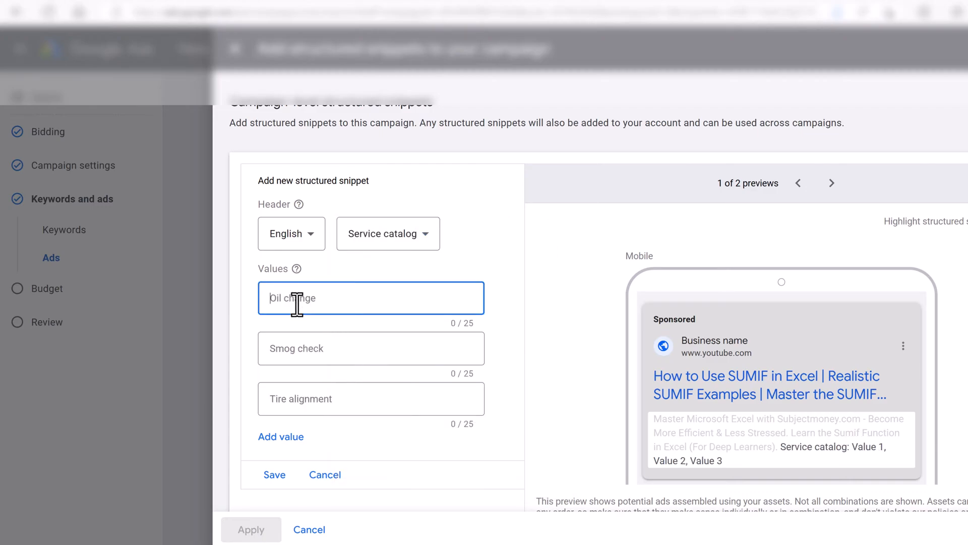
{"action": "type", "text": "Roof Replac"}
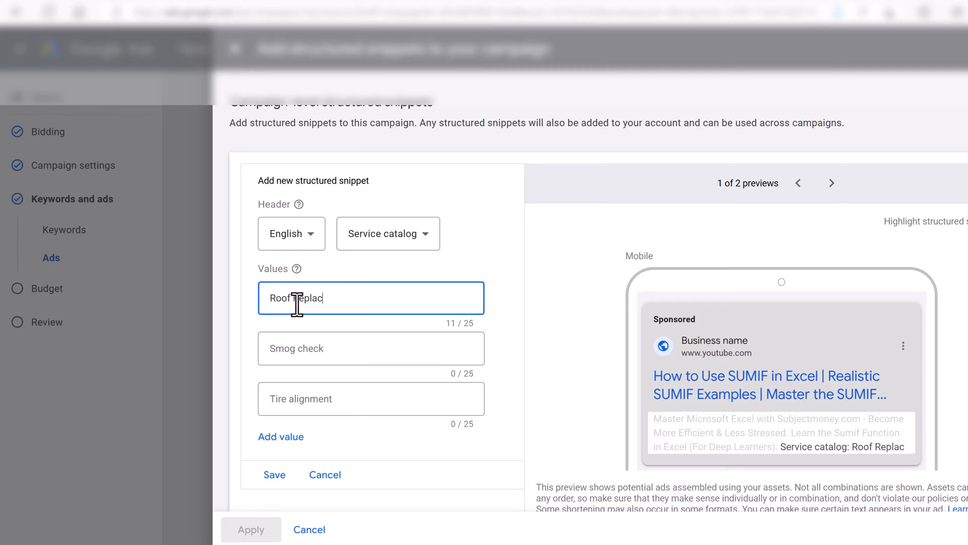
{"action": "type", "text": "ements"}
{"action": "left_click", "coordinate": [292, 349]}
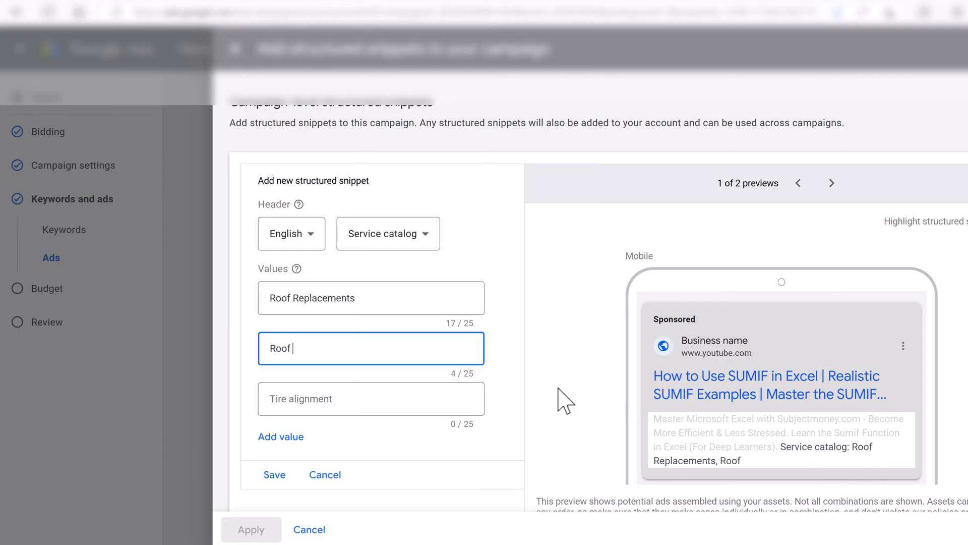
{"action": "type", "text": "Roof Repairs"}
{"action": "left_click", "coordinate": [341, 399]}
{"action": "type", "text": "R"}
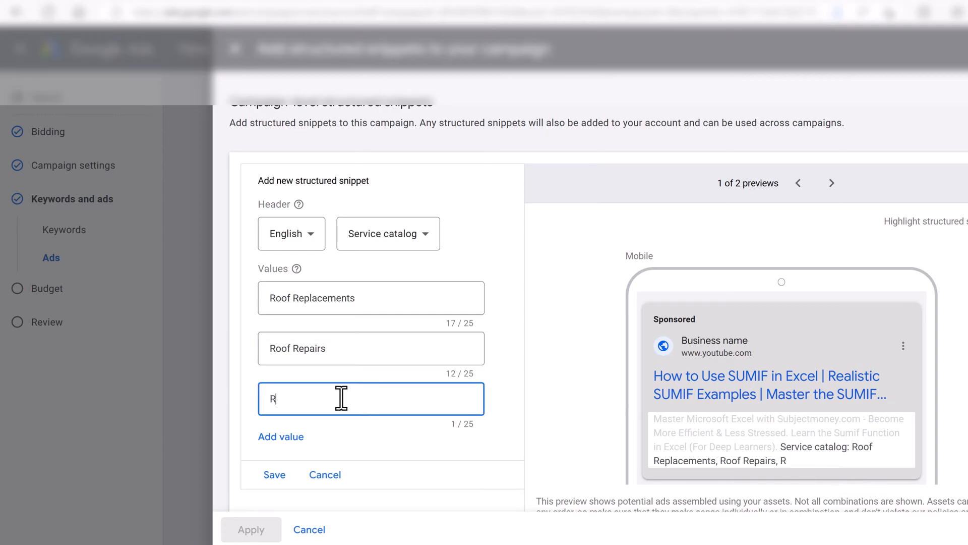
{"action": "type", "text": "oof Inspections"}
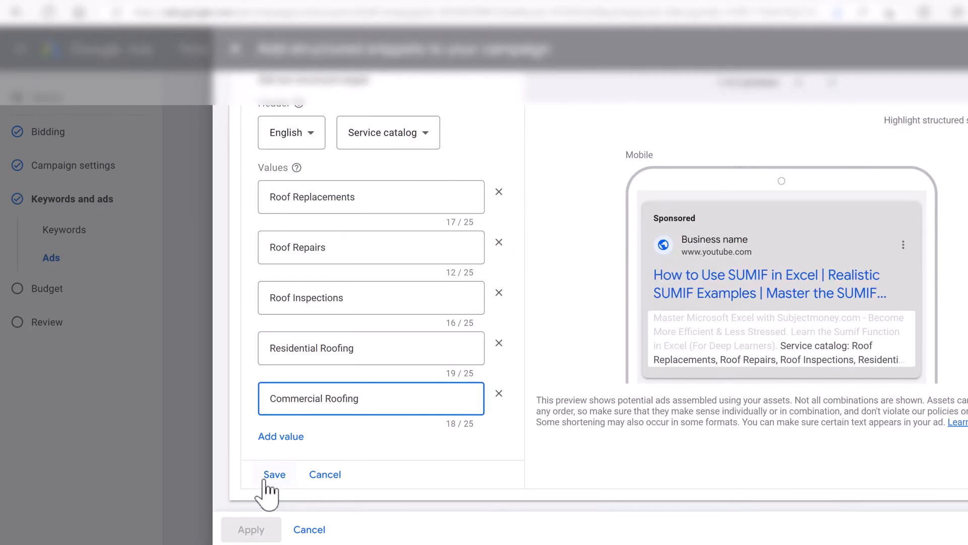
{"action": "left_click", "coordinate": [264, 479]}
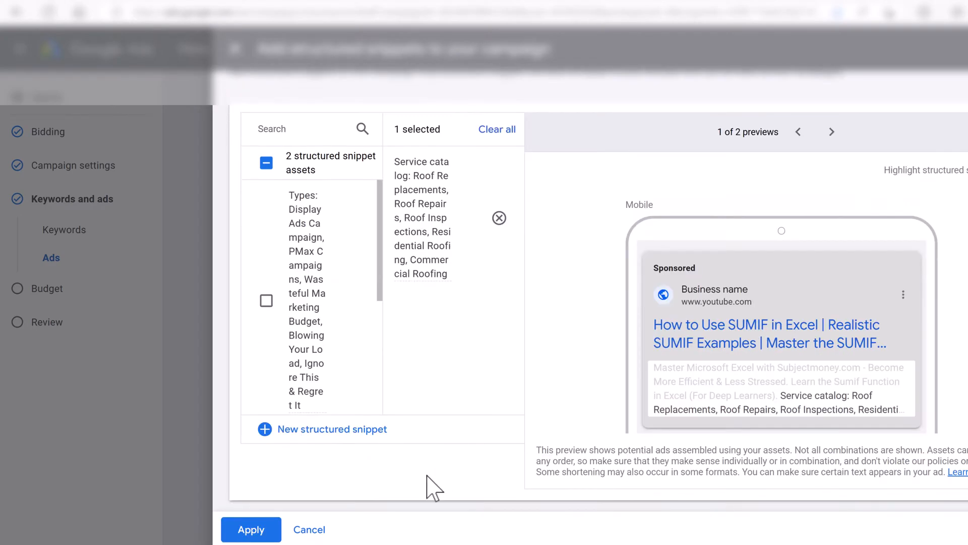
{"action": "left_click", "coordinate": [243, 534]}
Step: Review the Locations and Apps asset types and the ad URL options without changing them
{"action": "scroll", "coordinate": [373, 444], "scroll_direction": "down", "scroll_amount": 1}
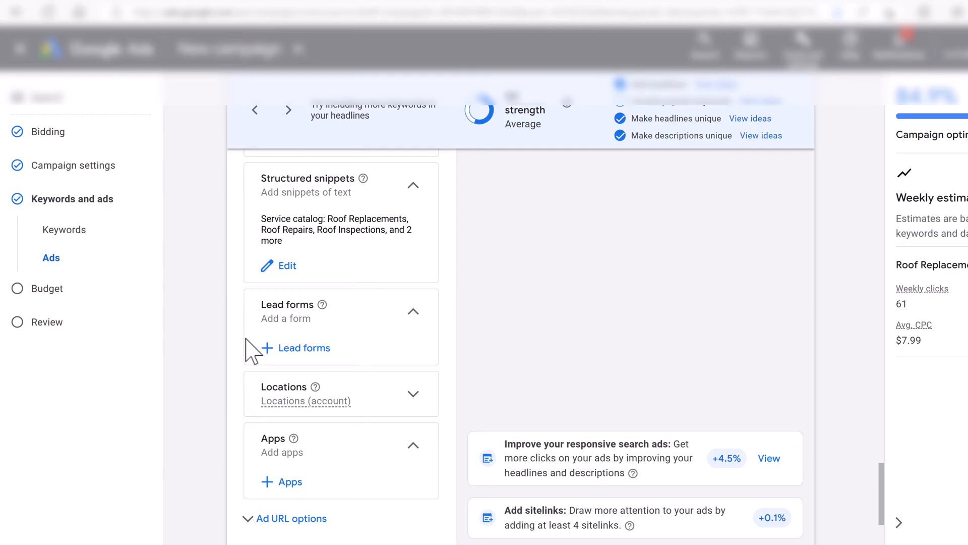
{"action": "left_click", "coordinate": [413, 393]}
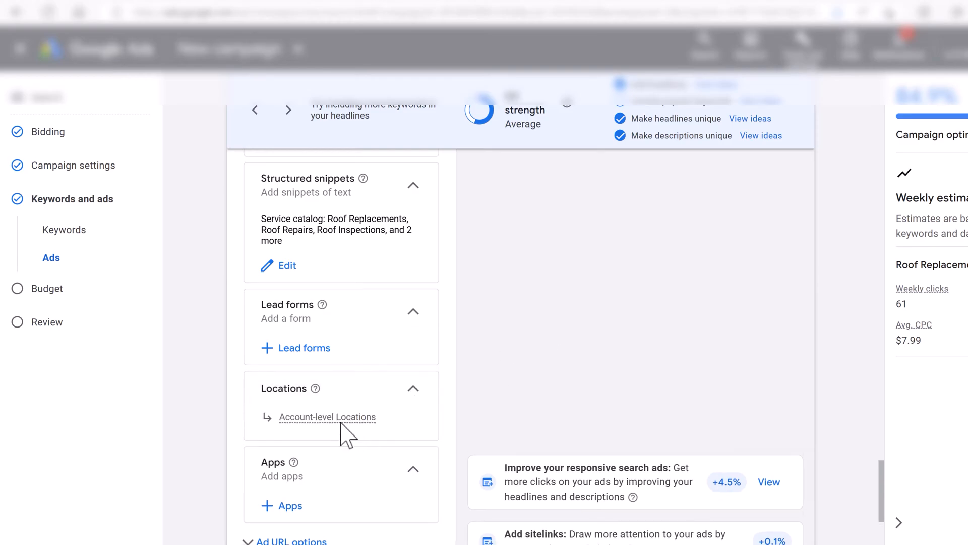
{"action": "mouse_move", "coordinate": [343, 422]}
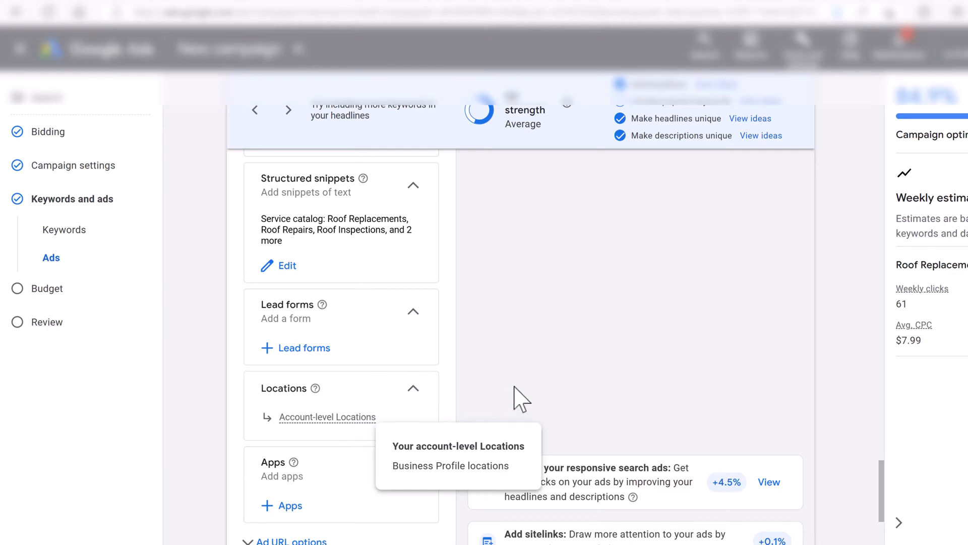
{"action": "scroll", "coordinate": [336, 462], "scroll_direction": "down", "scroll_amount": 4}
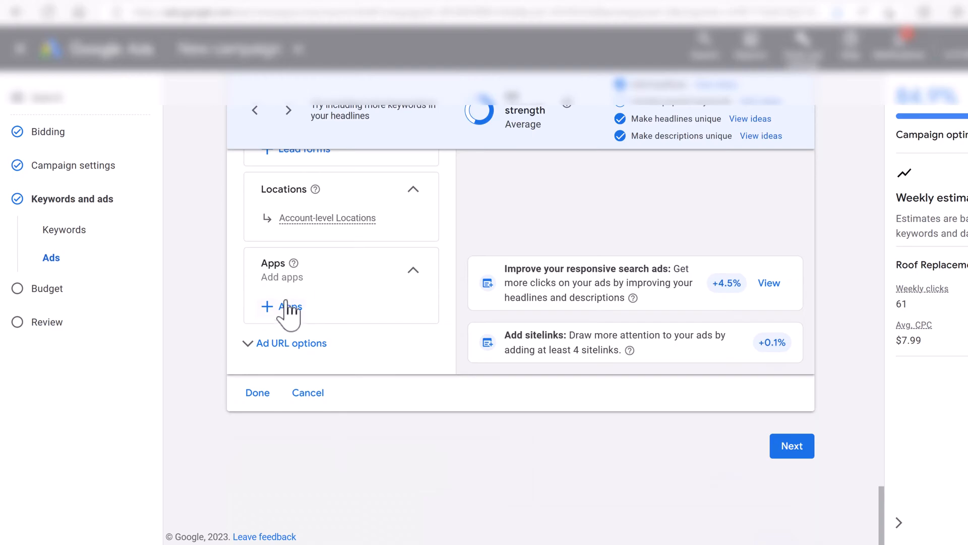
{"action": "mouse_move", "coordinate": [294, 263]}
{"action": "left_click", "coordinate": [323, 345]}
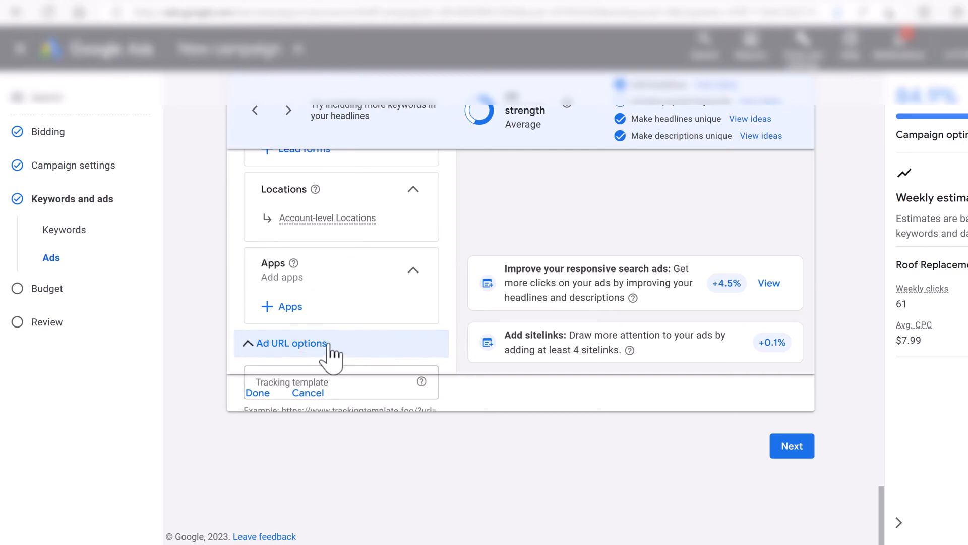
{"action": "scroll", "coordinate": [379, 358], "scroll_direction": "down", "scroll_amount": 4}
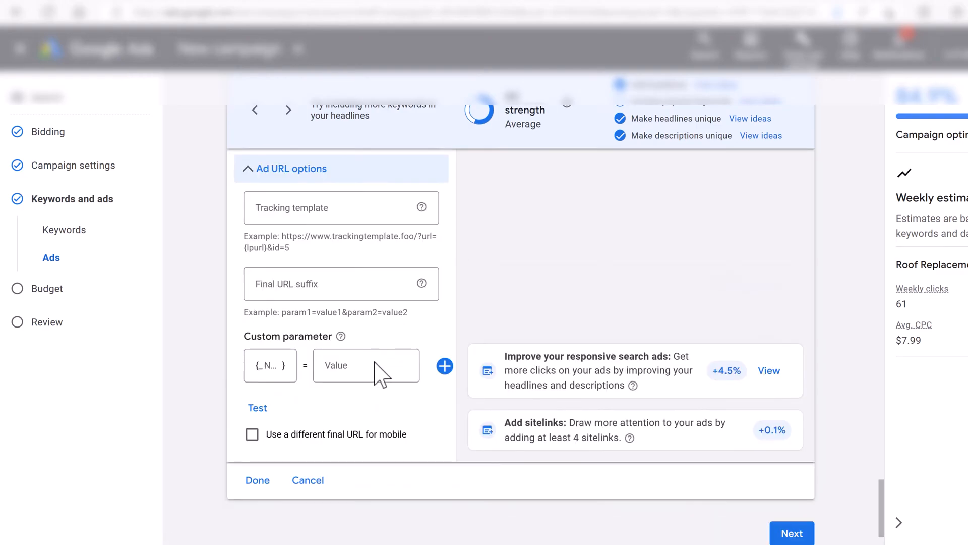
{"action": "left_click", "coordinate": [302, 168]}
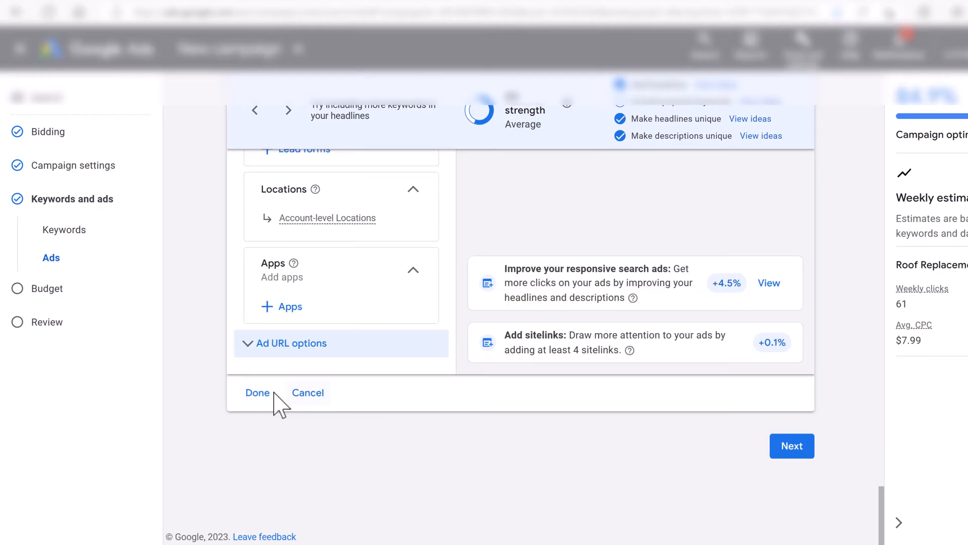
Step: Finish the ad, continue to the budget stage and set a custom average daily budget of $500
{"action": "left_click", "coordinate": [258, 394]}
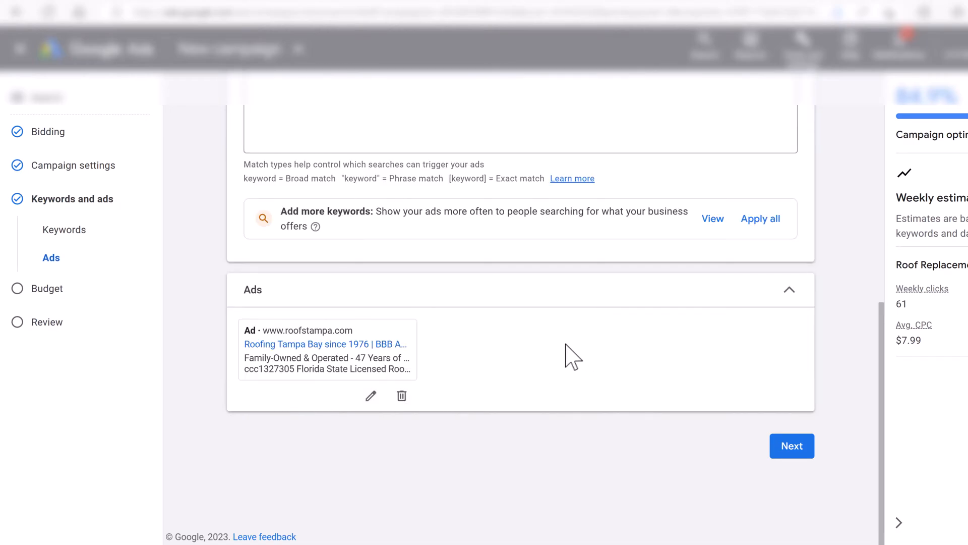
{"action": "left_click", "coordinate": [793, 449]}
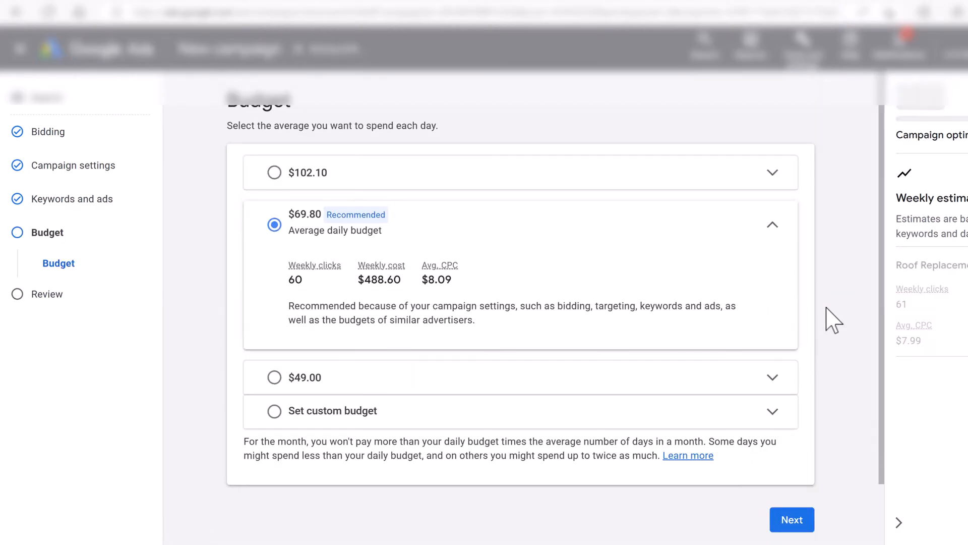
{"action": "left_click", "coordinate": [580, 411]}
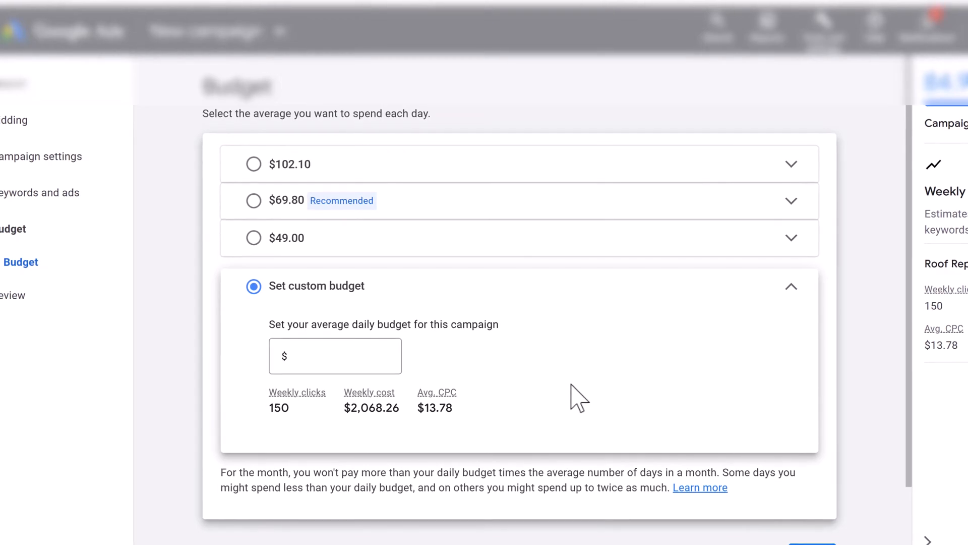
{"action": "left_click", "coordinate": [357, 359]}
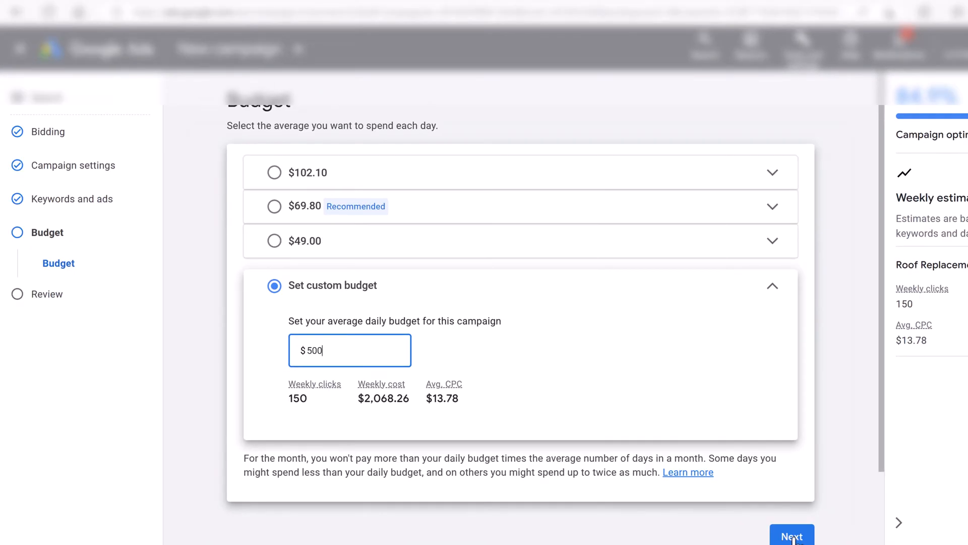
Step: Continue to the campaign review, check the summary and publish the campaign
{"action": "left_click", "coordinate": [791, 534]}
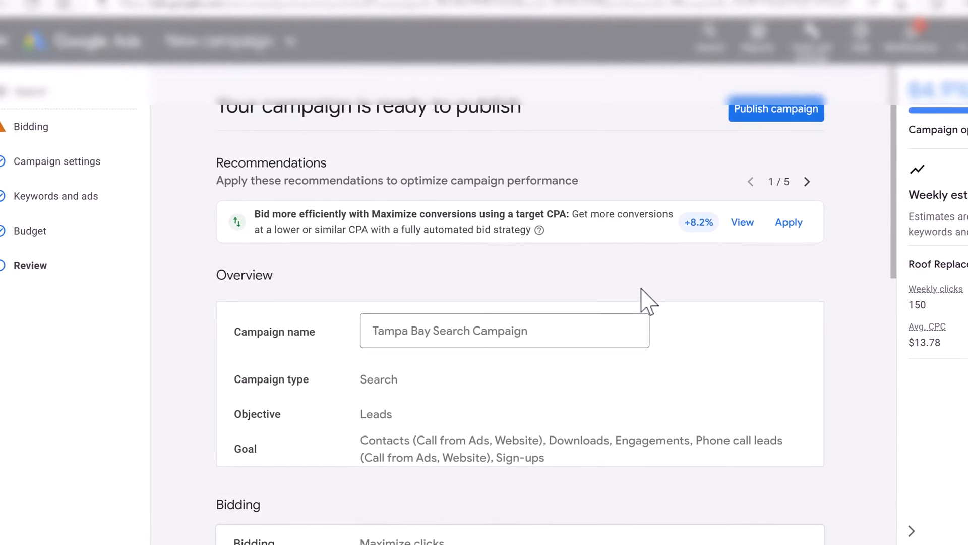
{"action": "scroll", "coordinate": [530, 421], "scroll_direction": "down", "scroll_amount": 10}
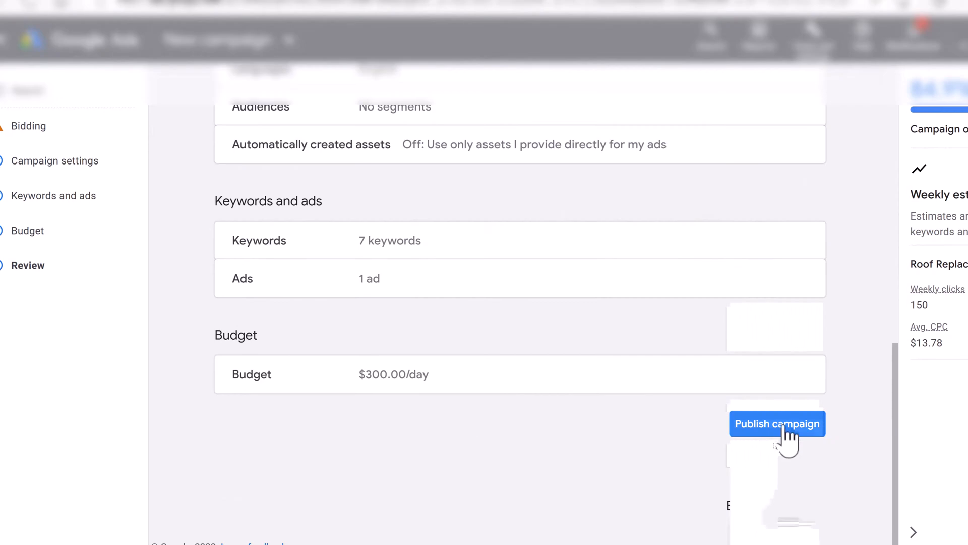
{"action": "left_click", "coordinate": [783, 425]}
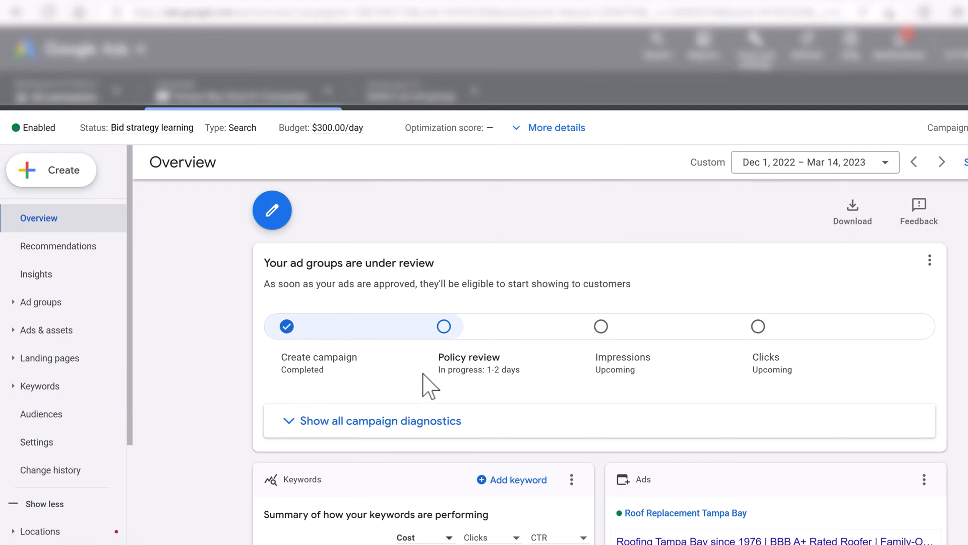
Step: Examine the published campaign's overview, including its review progress, keywords, ad preview, ad schedule and targeted locations
{"action": "scroll", "coordinate": [429, 386], "scroll_direction": "down", "scroll_amount": 3}
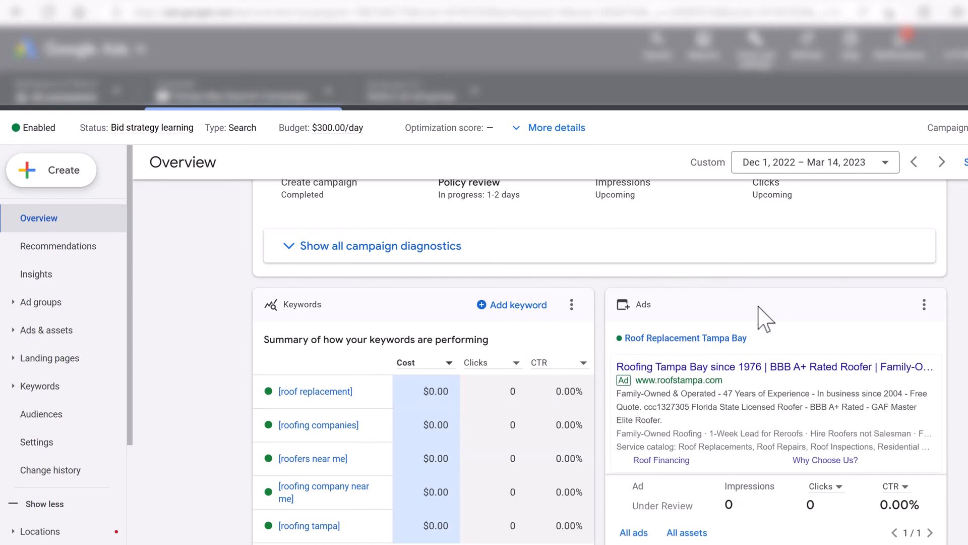
{"action": "scroll", "coordinate": [469, 323], "scroll_direction": "down", "scroll_amount": 9}
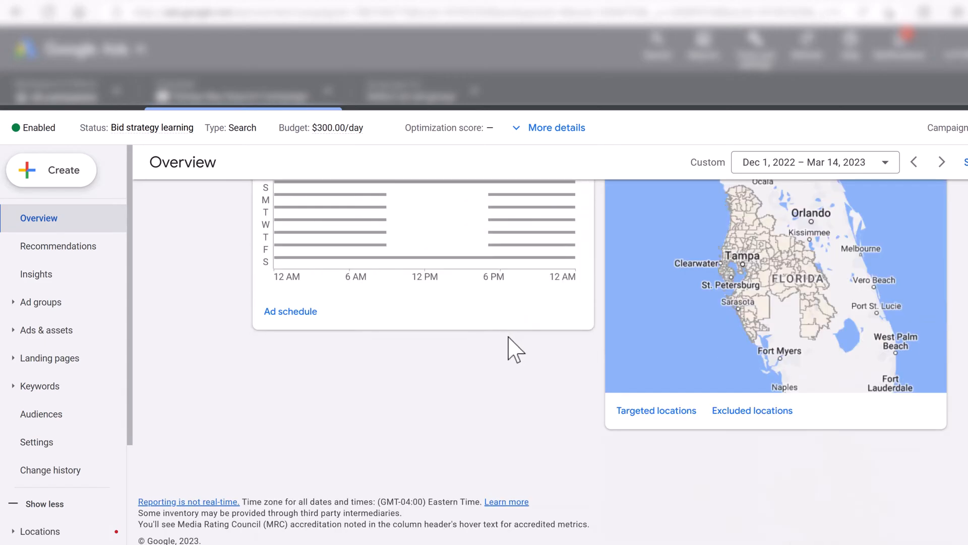
{"action": "scroll", "coordinate": [698, 372], "scroll_direction": "up", "scroll_amount": 6}
{"action": "scroll", "coordinate": [612, 389], "scroll_direction": "up", "scroll_amount": 7}
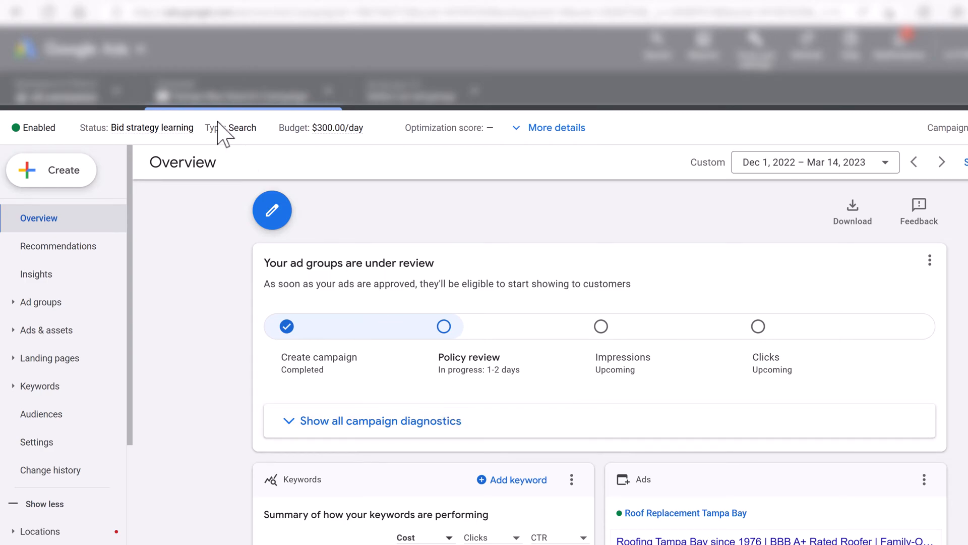
Step: Return to the all-campaigns workspace, look through the campaigns list and open Tampa Bay Search Campaign
{"action": "left_click", "coordinate": [78, 113]}
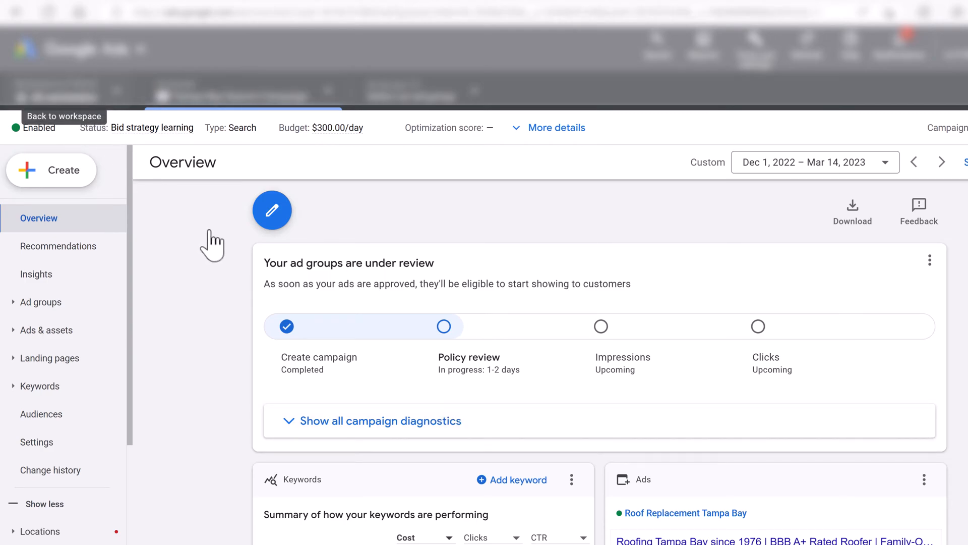
{"action": "left_click", "coordinate": [67, 313]}
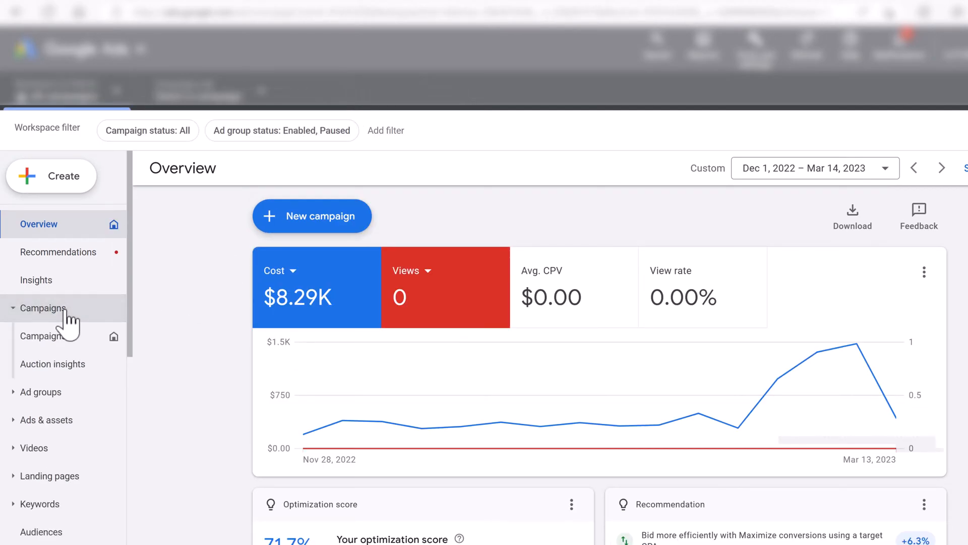
{"action": "left_click", "coordinate": [65, 331]}
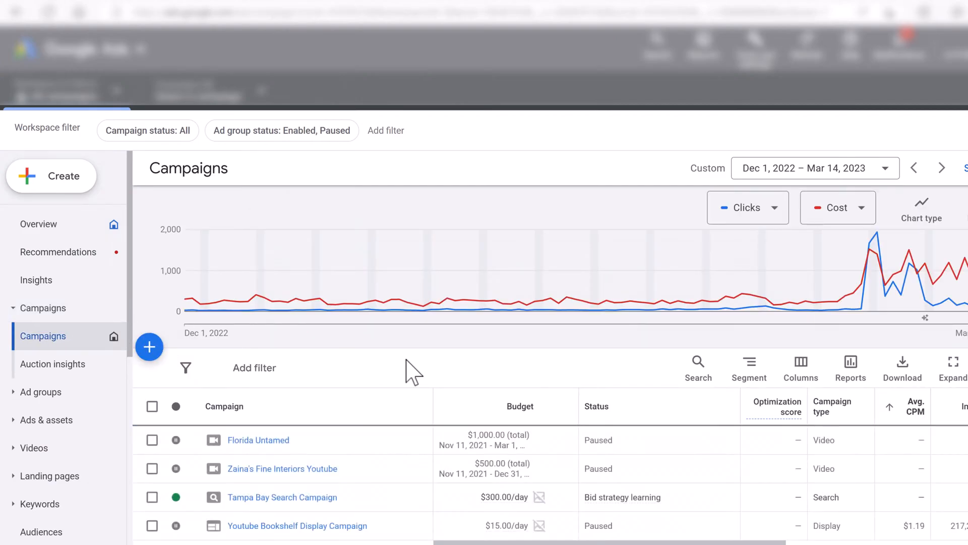
{"action": "scroll", "coordinate": [390, 400], "scroll_direction": "down", "scroll_amount": 4}
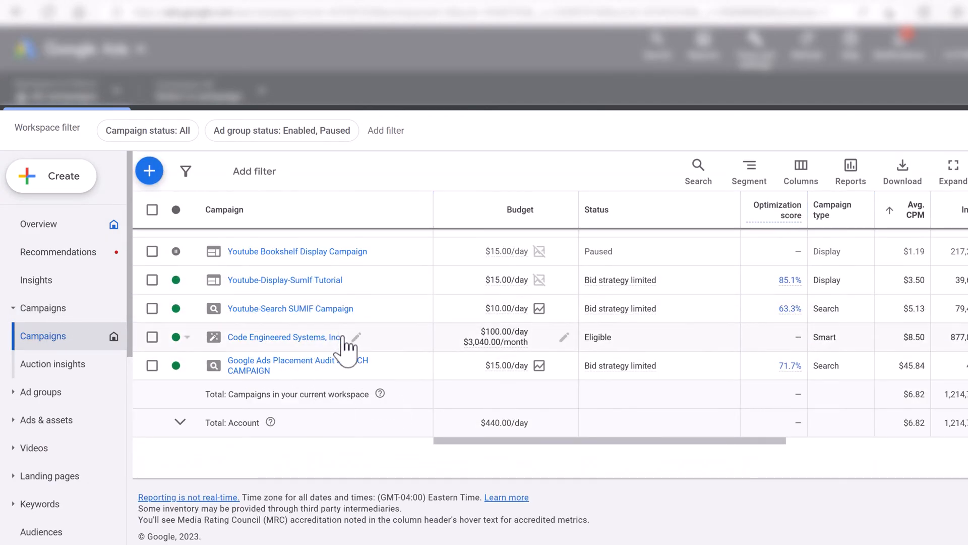
{"action": "scroll", "coordinate": [355, 365], "scroll_direction": "up", "scroll_amount": 4}
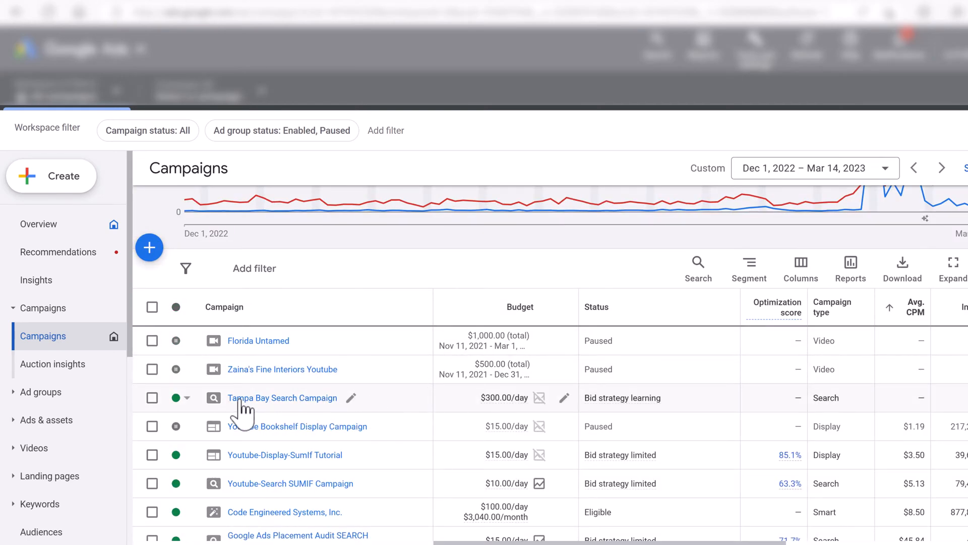
{"action": "left_click", "coordinate": [289, 398]}
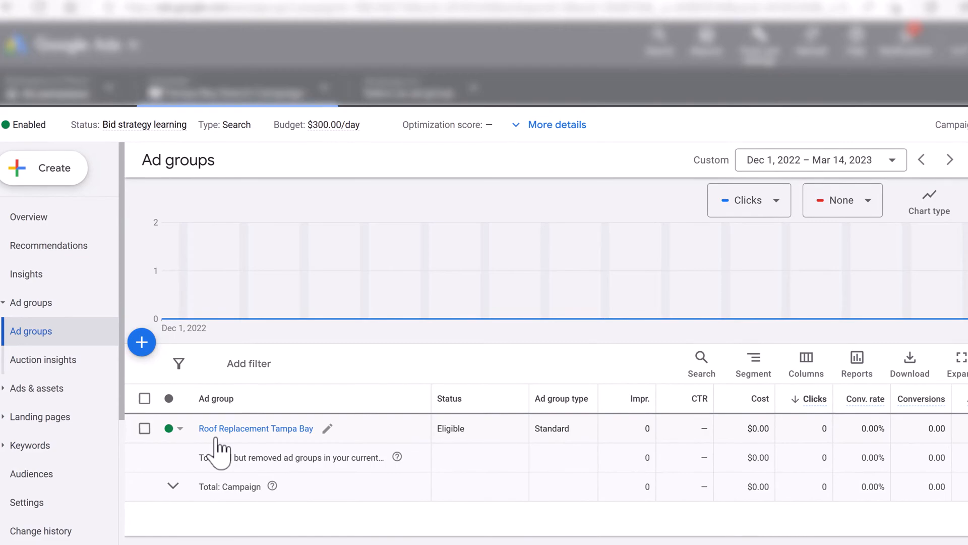
Step: Open the Roof Replacement Tampa Bay ad group and examine its search keywords and the performance columns, including conversion rate
{"action": "left_click", "coordinate": [141, 342]}
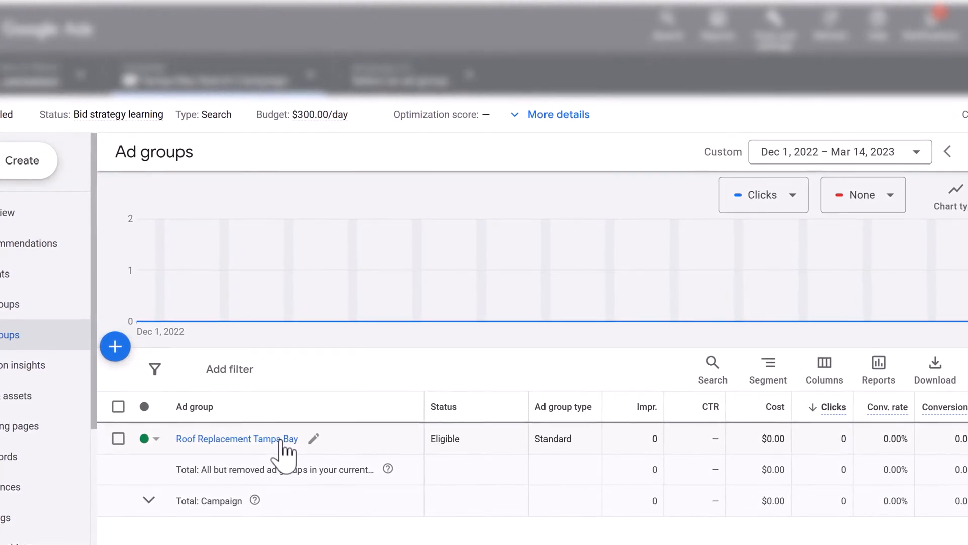
{"action": "left_click", "coordinate": [238, 439]}
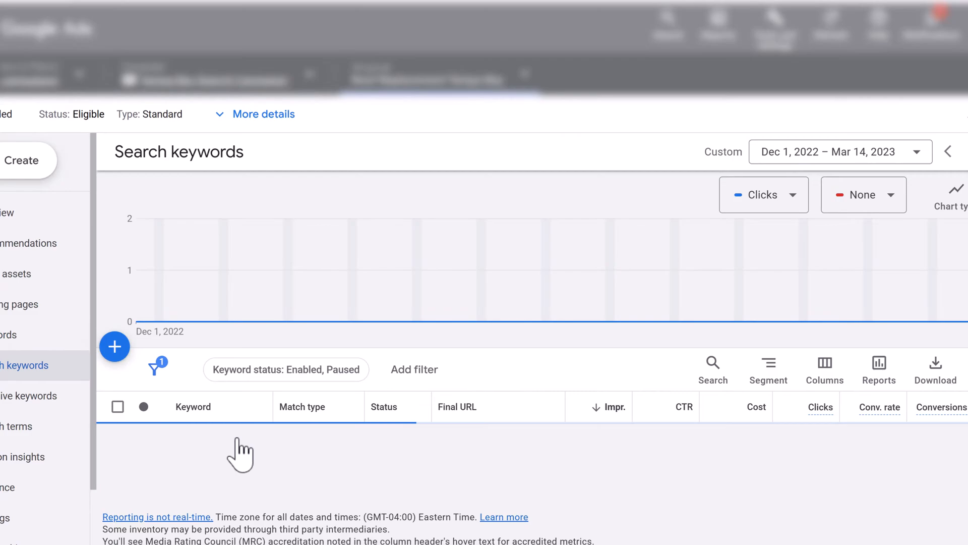
{"action": "scroll", "coordinate": [579, 439], "scroll_direction": "down", "scroll_amount": 6}
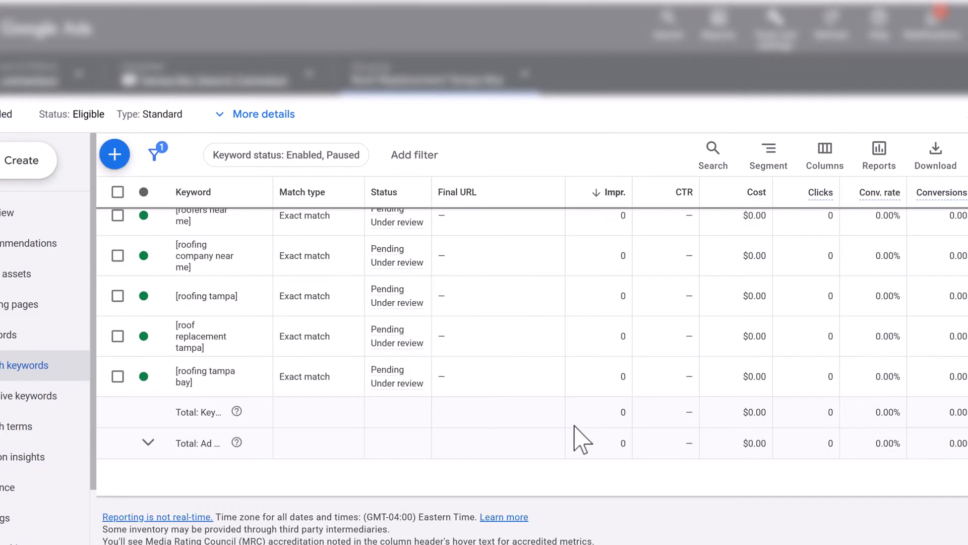
{"action": "scroll", "coordinate": [478, 395], "scroll_direction": "up", "scroll_amount": 4}
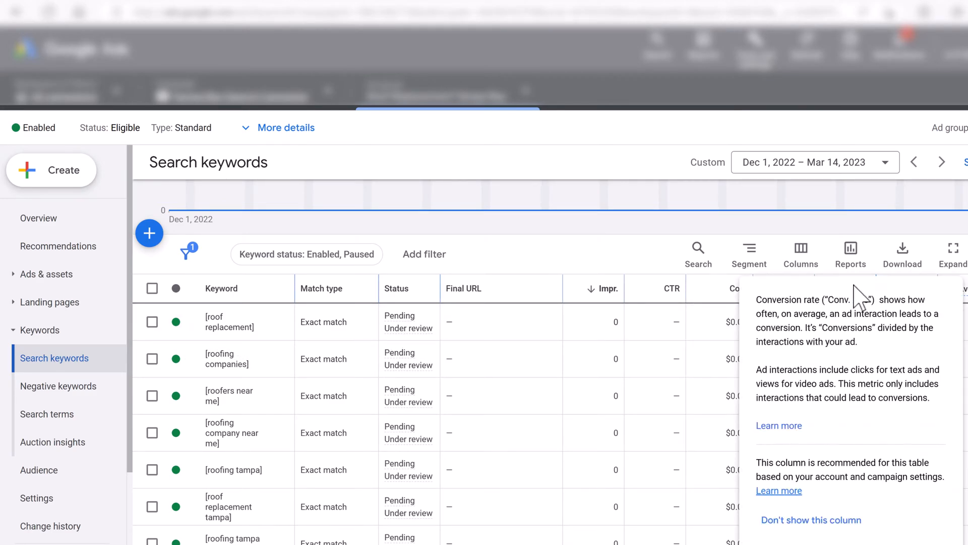
{"action": "mouse_move", "coordinate": [917, 297]}
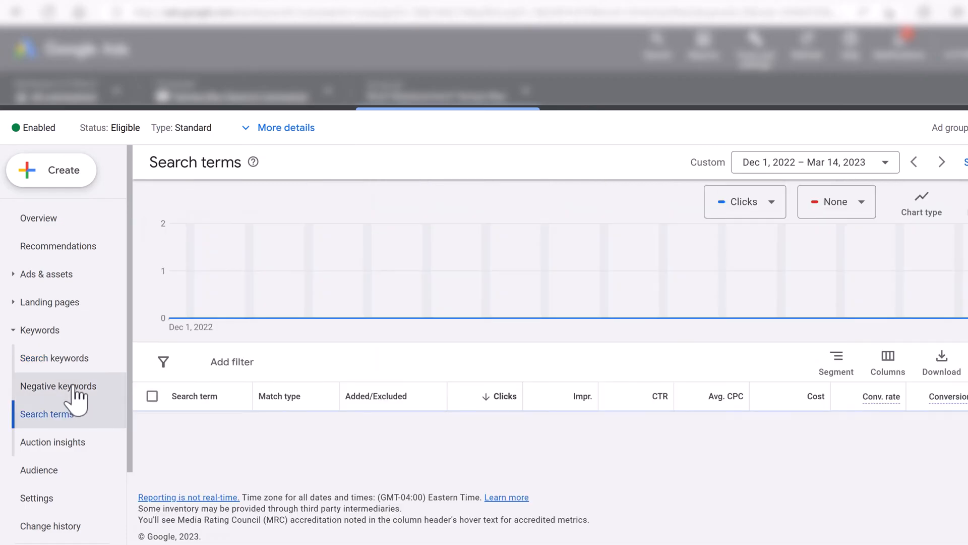
Step: Start adding negative keywords and assign them at campaign level to Tampa Bay Search Campaign
{"action": "left_click", "coordinate": [75, 388]}
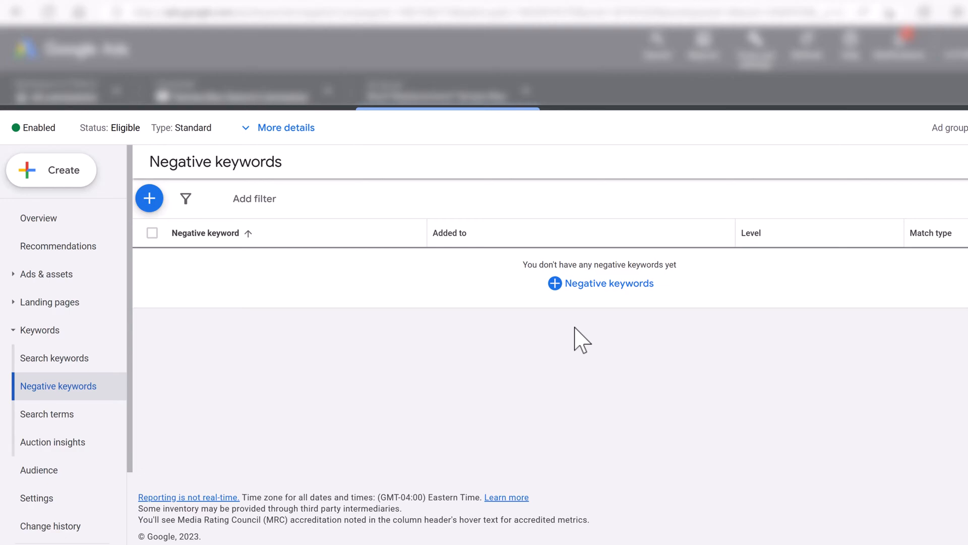
{"action": "left_click", "coordinate": [557, 283]}
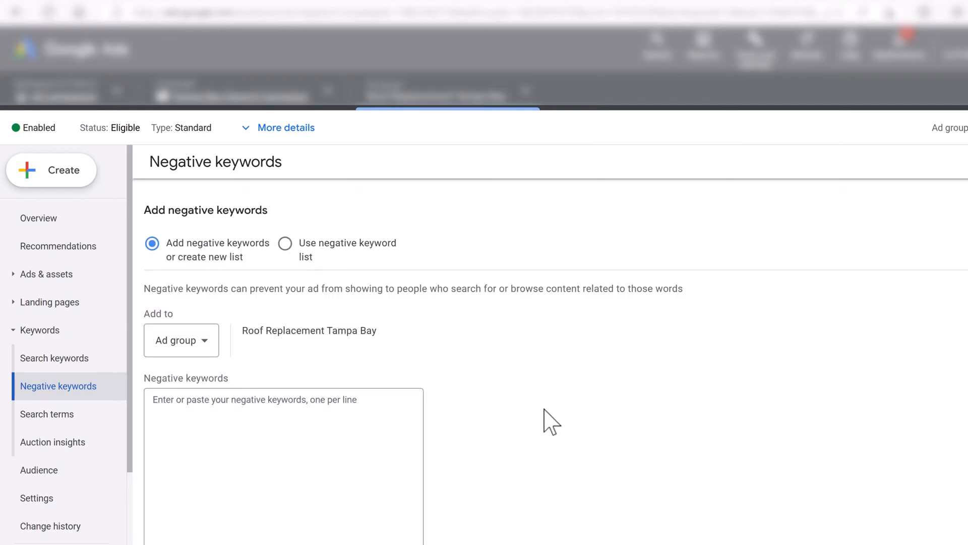
{"action": "scroll", "coordinate": [555, 398], "scroll_direction": "down", "scroll_amount": 3}
{"action": "scroll", "coordinate": [545, 391], "scroll_direction": "up", "scroll_amount": 3}
{"action": "left_click", "coordinate": [199, 345]}
{"action": "left_click", "coordinate": [198, 361]}
Step: Enter hiring, work and supplier as negative keywords, one per line, and save them
{"action": "left_click", "coordinate": [344, 435]}
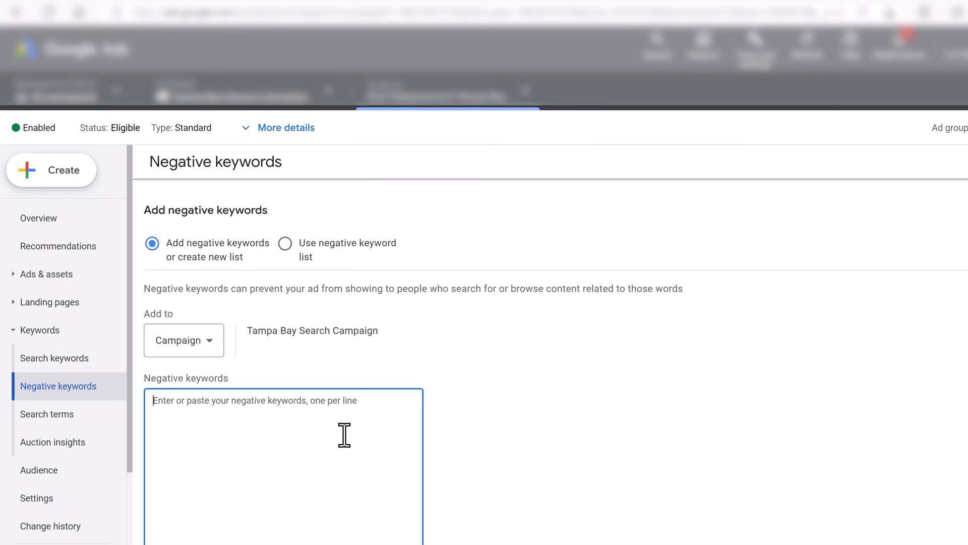
{"action": "type", "text": "hiring"}
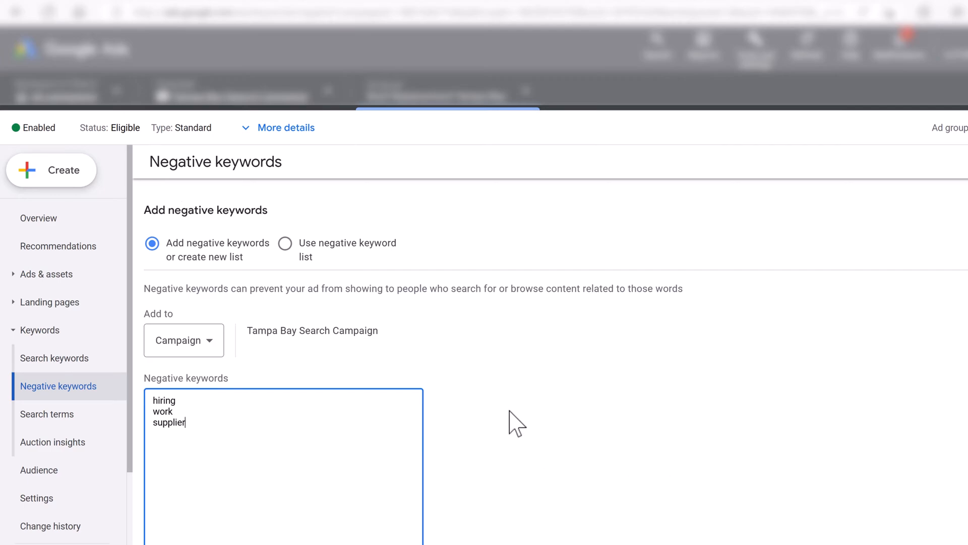
{"action": "scroll", "coordinate": [509, 411], "scroll_direction": "down", "scroll_amount": 3}
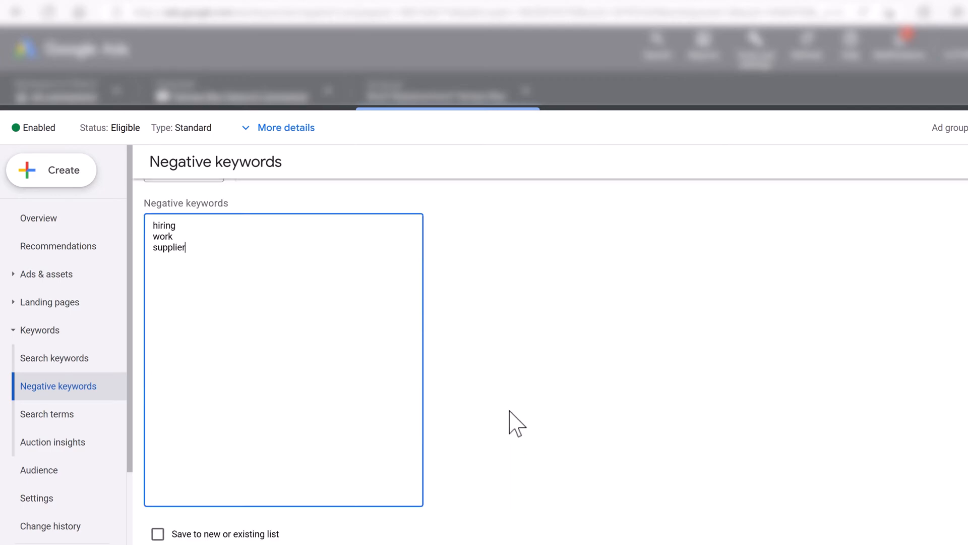
{"action": "scroll", "coordinate": [512, 406], "scroll_direction": "down", "scroll_amount": 3}
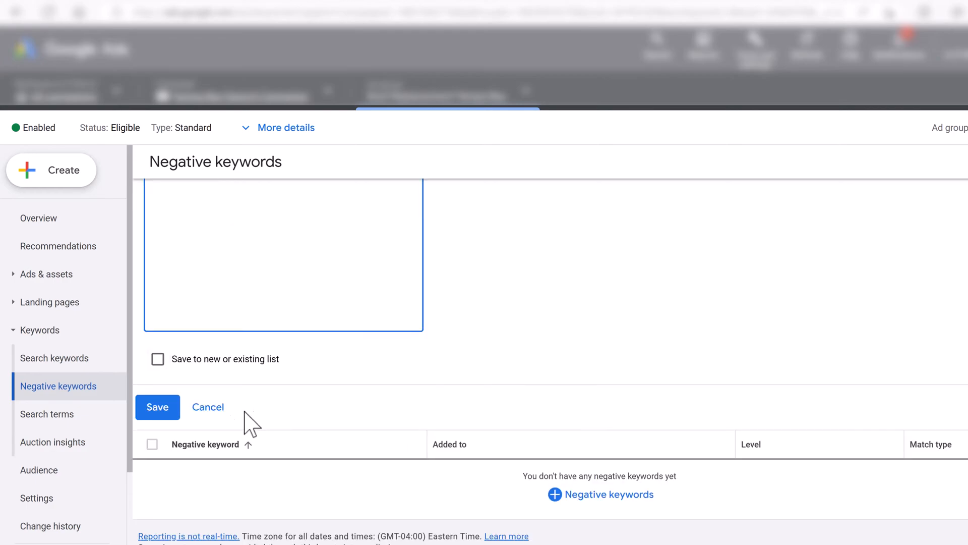
{"action": "left_click", "coordinate": [167, 409]}
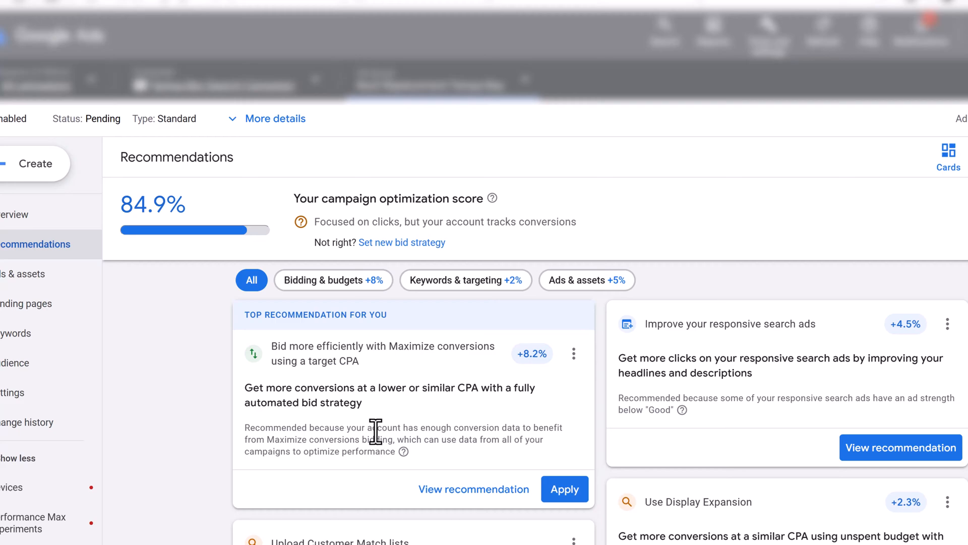
Step: Review the recommendations and dismiss the Maximize conversions with target CPA one, giving "I don't think this will improve my performance" as the reason
{"action": "scroll", "coordinate": [620, 502], "scroll_direction": "down", "scroll_amount": 4}
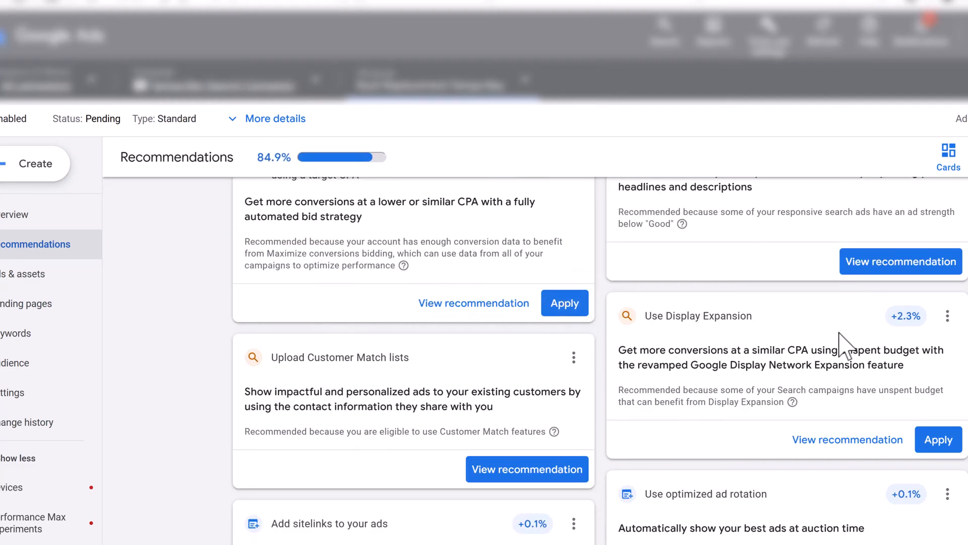
{"action": "scroll", "coordinate": [807, 363], "scroll_direction": "up", "scroll_amount": 4}
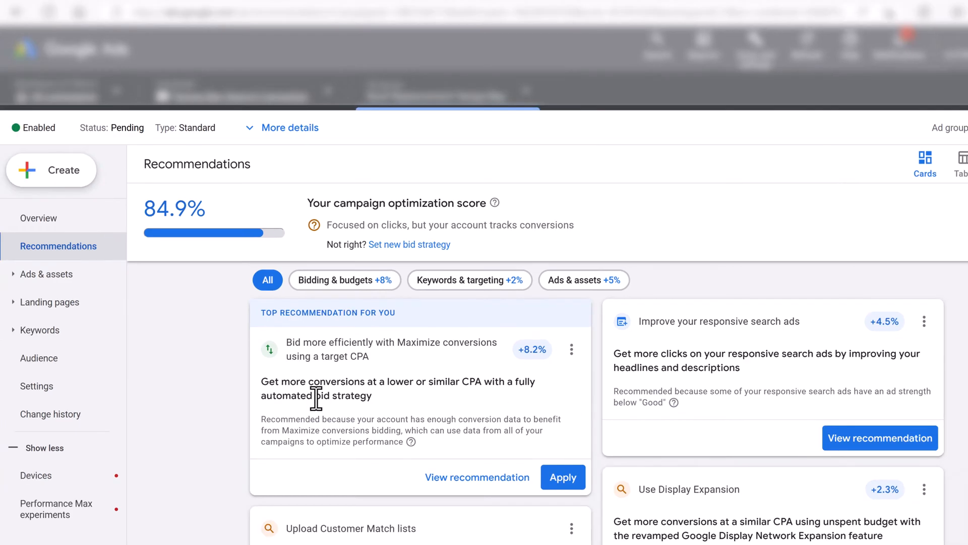
{"action": "left_click", "coordinate": [571, 349]}
{"action": "left_click", "coordinate": [431, 403]}
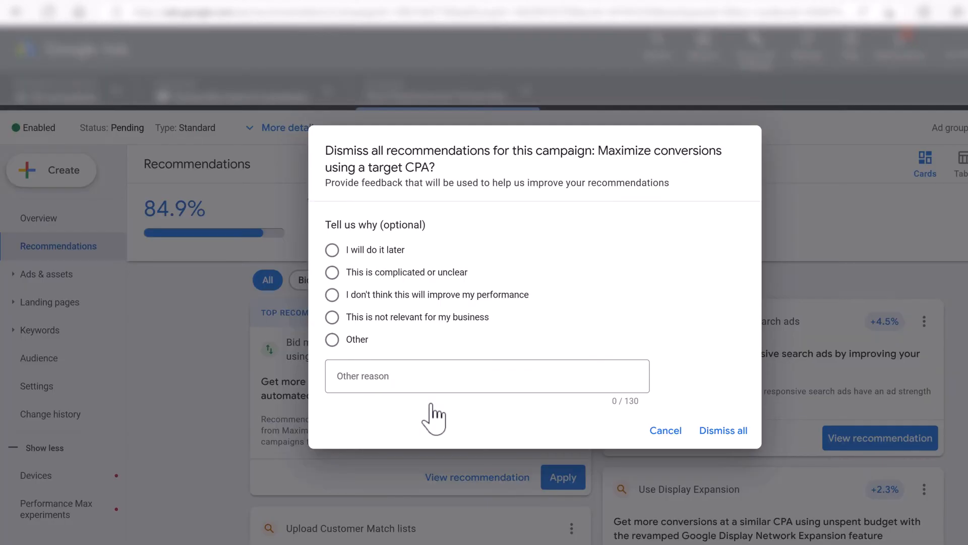
{"action": "left_click", "coordinate": [332, 295]}
{"action": "left_click", "coordinate": [712, 432]}
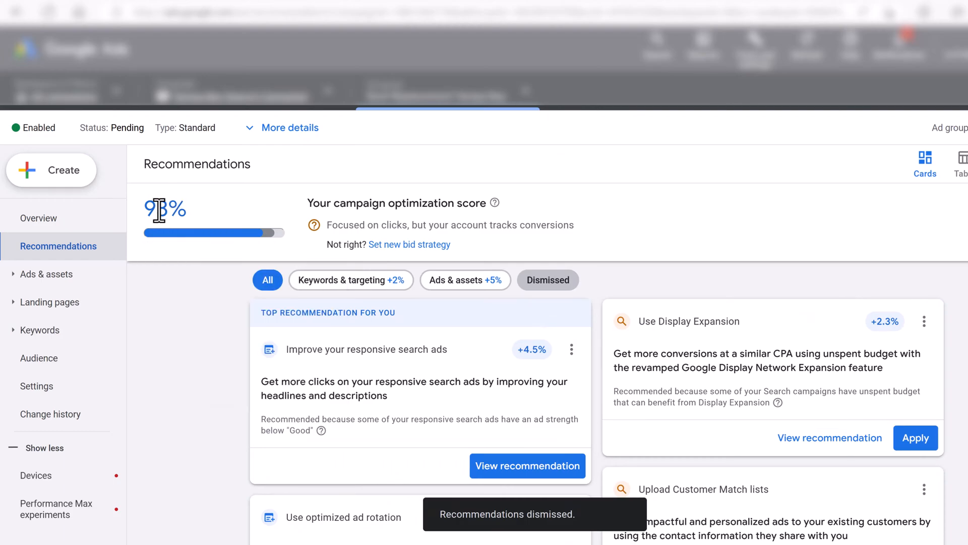
Step: Dismiss the Upload Customer Match lists recommendation and the remaining ones, including Use Display Expansion
{"action": "mouse_move", "coordinate": [165, 234]}
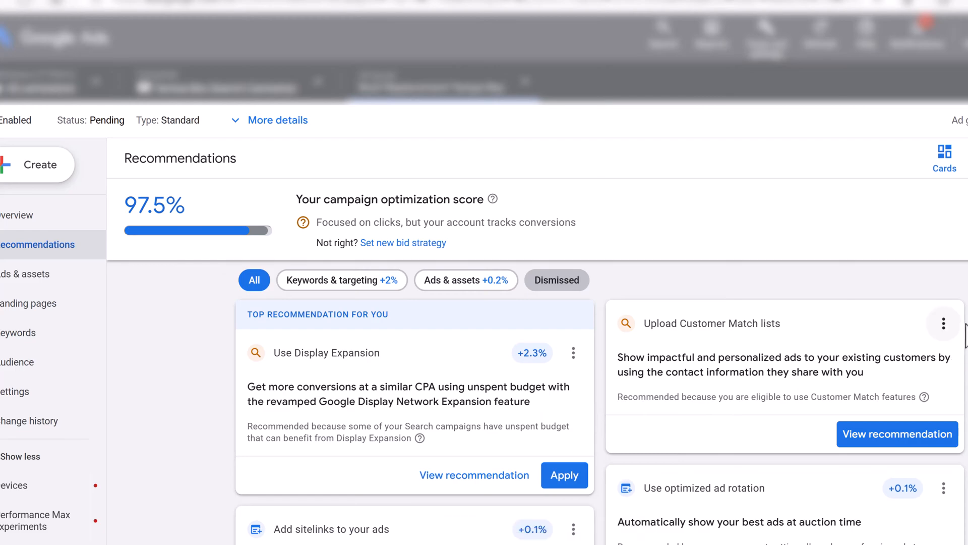
{"action": "left_click", "coordinate": [943, 325]}
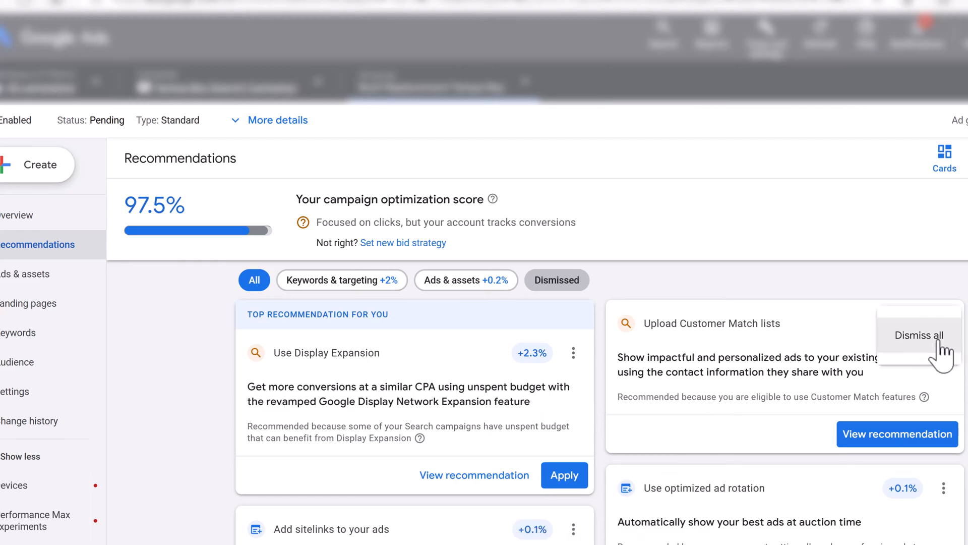
{"action": "left_click", "coordinate": [938, 341]}
{"action": "left_click", "coordinate": [332, 287]}
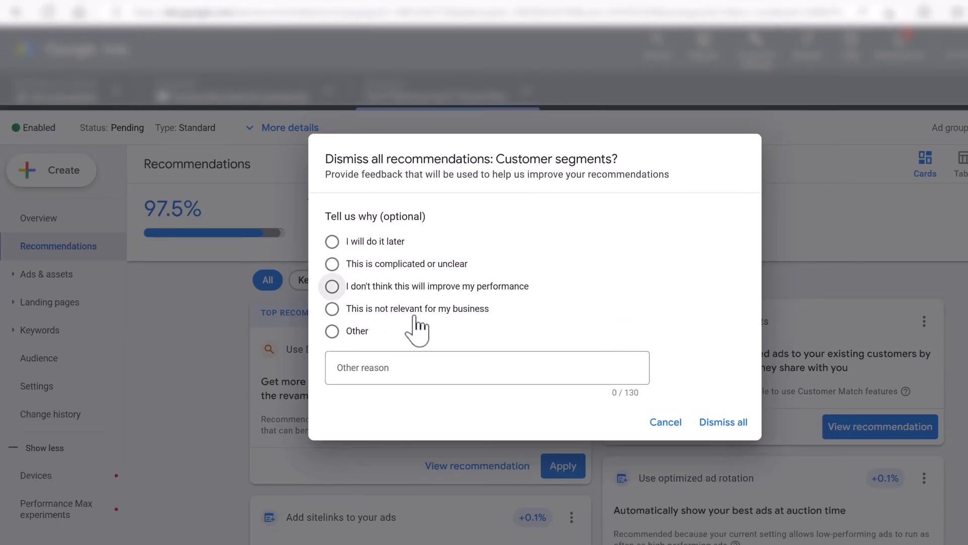
{"action": "left_click", "coordinate": [729, 423]}
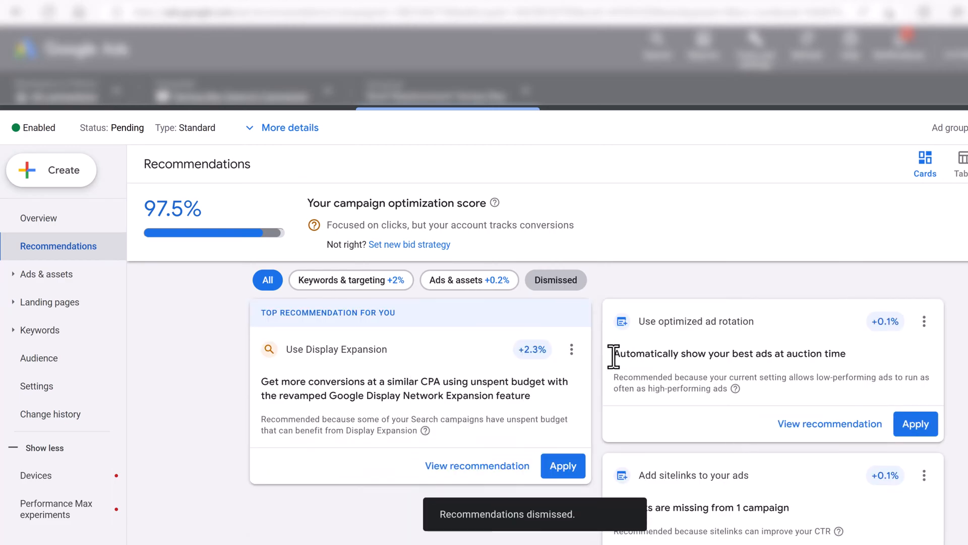
{"action": "left_click", "coordinate": [572, 350]}
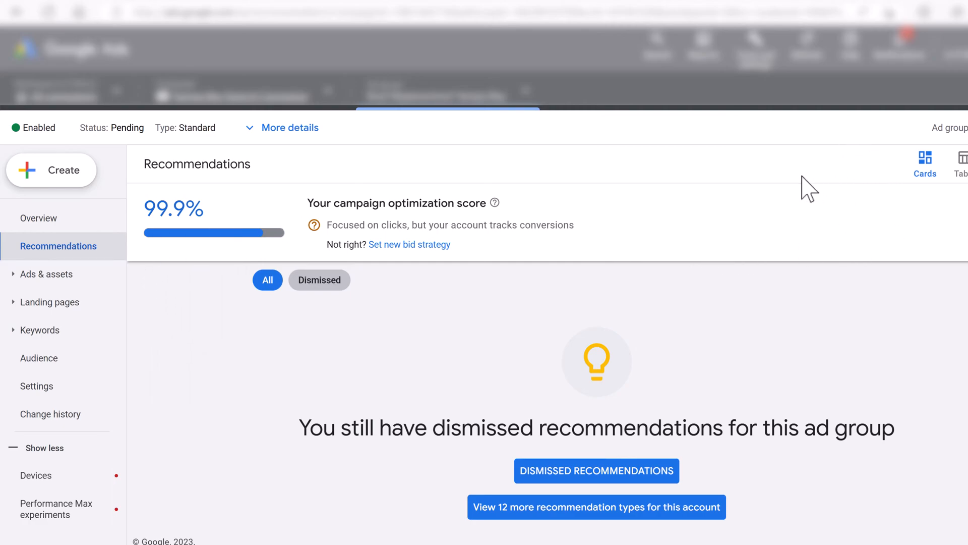
Step: Return to the all-campaigns workspace and open the auto-apply settings of the account's recommendations
{"action": "left_click", "coordinate": [32, 220]}
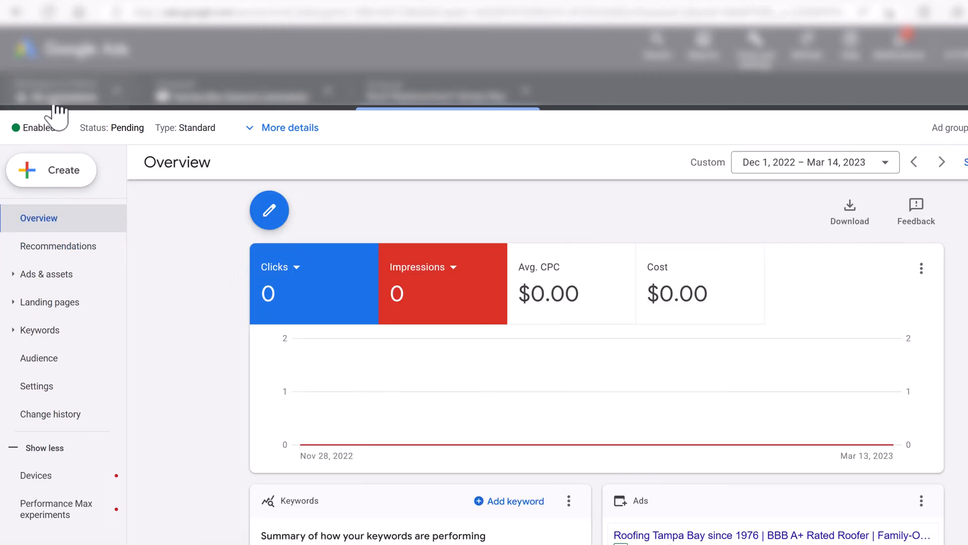
{"action": "left_click", "coordinate": [55, 105]}
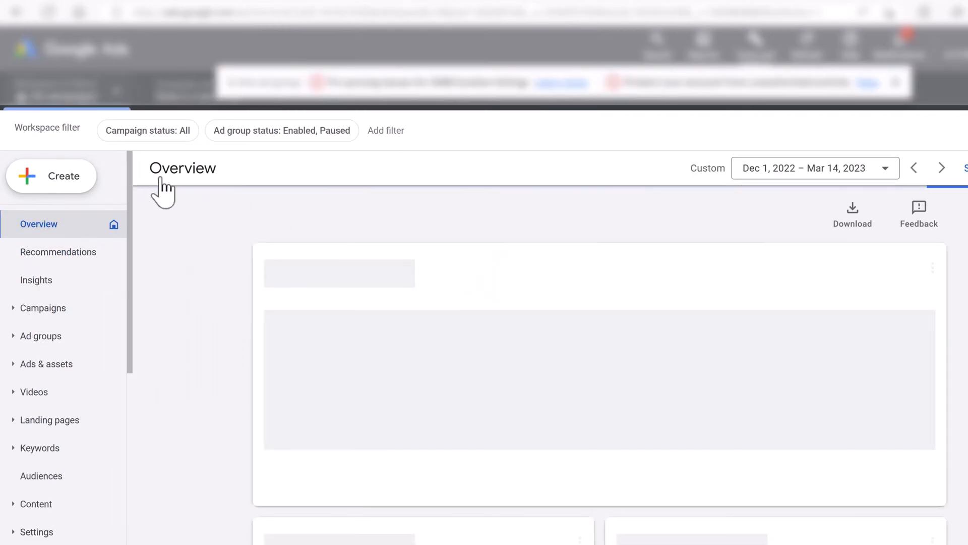
{"action": "left_click", "coordinate": [83, 257]}
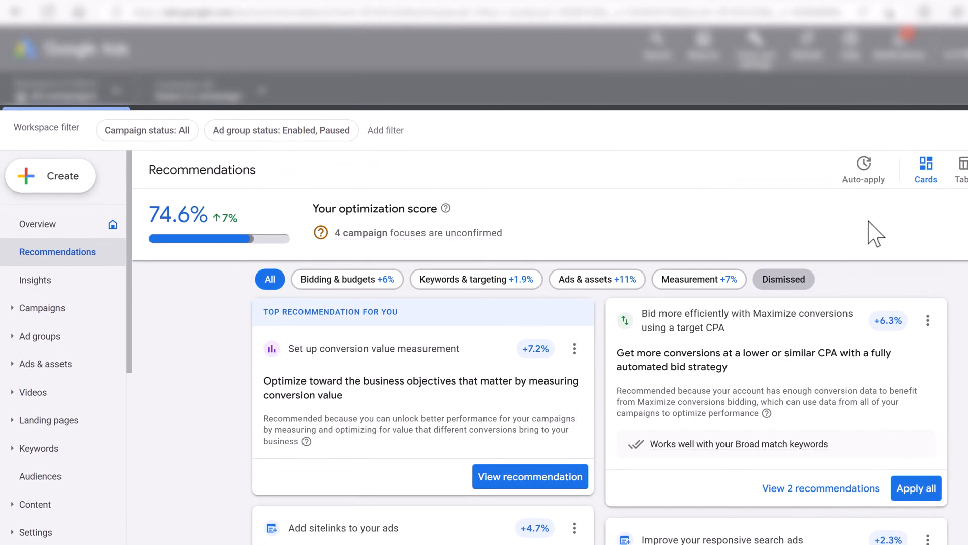
{"action": "left_click", "coordinate": [869, 174]}
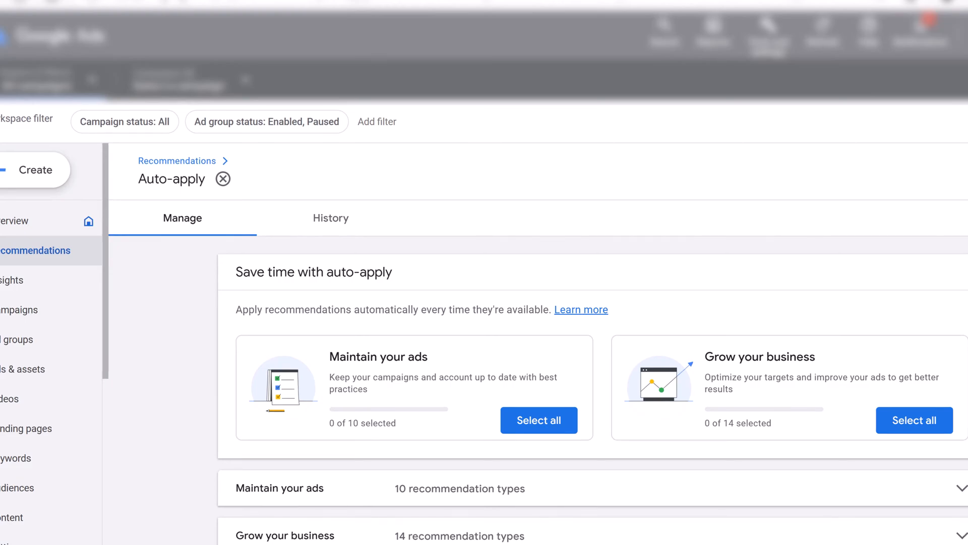
Step: Examine the auto-apply recommendation types under Maintain your ads and Grow your business, checking which ones are selected
{"action": "scroll", "coordinate": [453, 281], "scroll_direction": "down", "scroll_amount": 1}
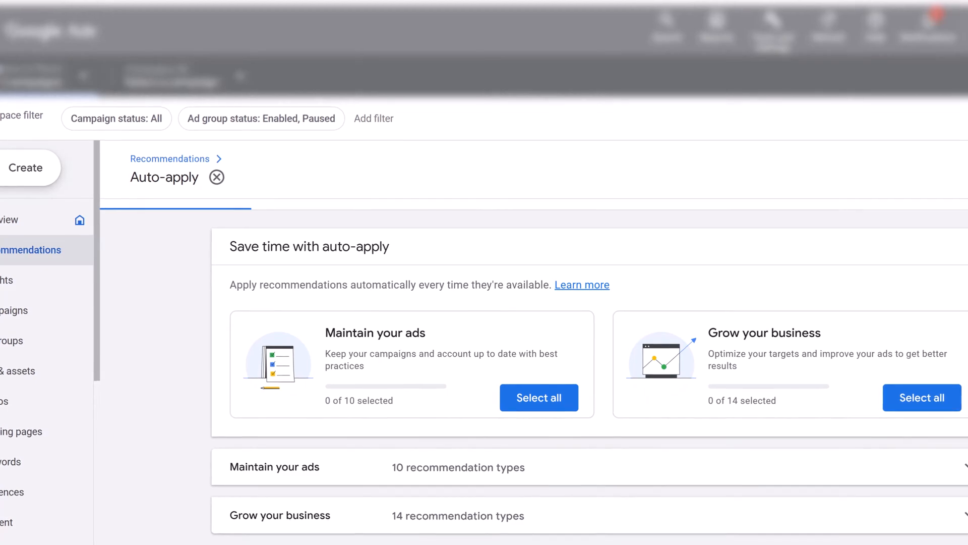
{"action": "left_click", "coordinate": [966, 468]}
{"action": "scroll", "coordinate": [965, 468], "scroll_direction": "down", "scroll_amount": 7}
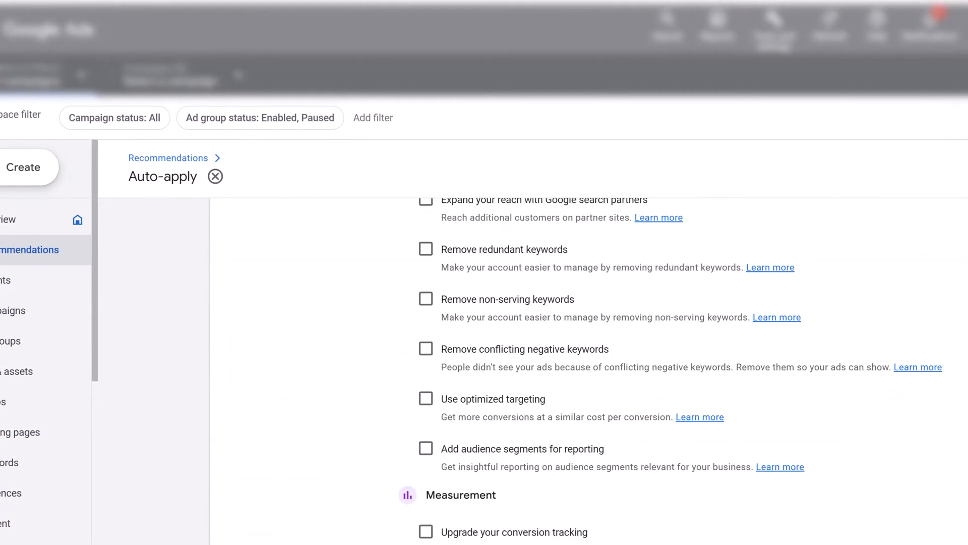
{"action": "scroll", "coordinate": [588, 371], "scroll_direction": "up", "scroll_amount": 5}
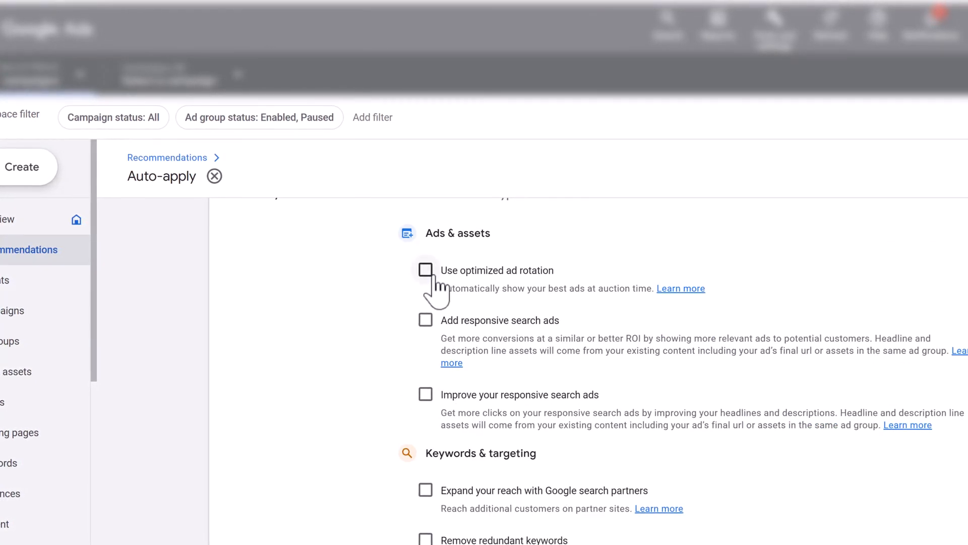
{"action": "scroll", "coordinate": [439, 306], "scroll_direction": "up", "scroll_amount": 3}
{"action": "scroll", "coordinate": [396, 417], "scroll_direction": "down", "scroll_amount": 10}
{"action": "left_click", "coordinate": [966, 520]}
{"action": "scroll", "coordinate": [747, 468], "scroll_direction": "down", "scroll_amount": 5}
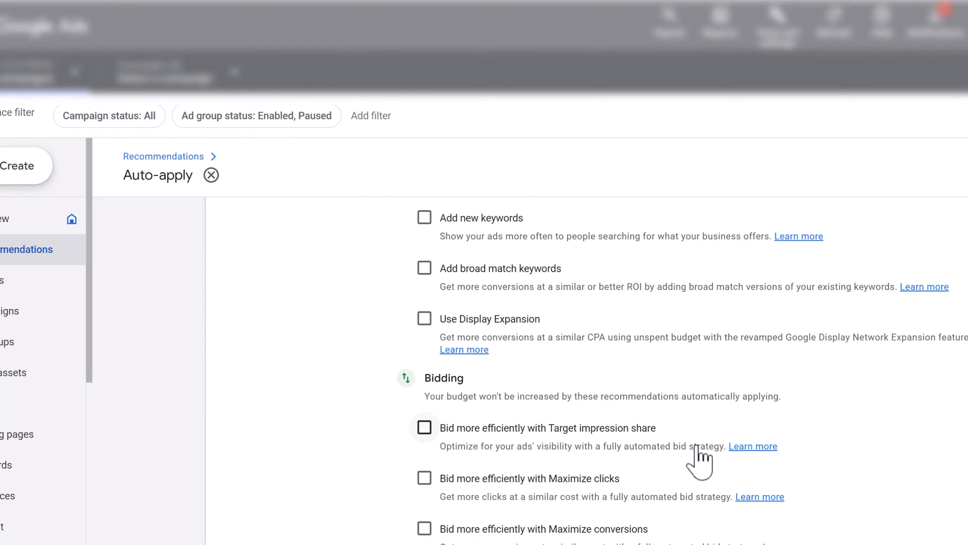
{"action": "scroll", "coordinate": [310, 385], "scroll_direction": "down", "scroll_amount": 8}
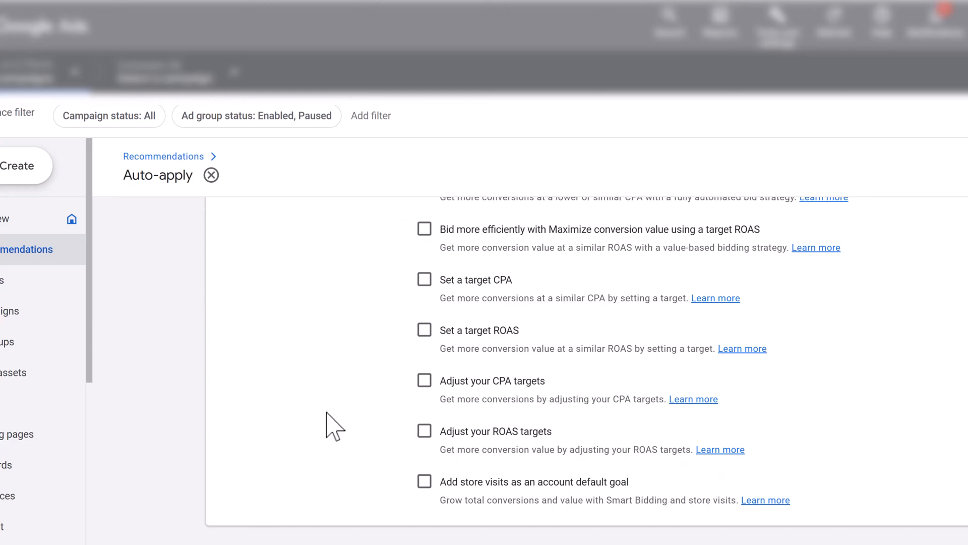
{"action": "scroll", "coordinate": [327, 414], "scroll_direction": "up", "scroll_amount": 8}
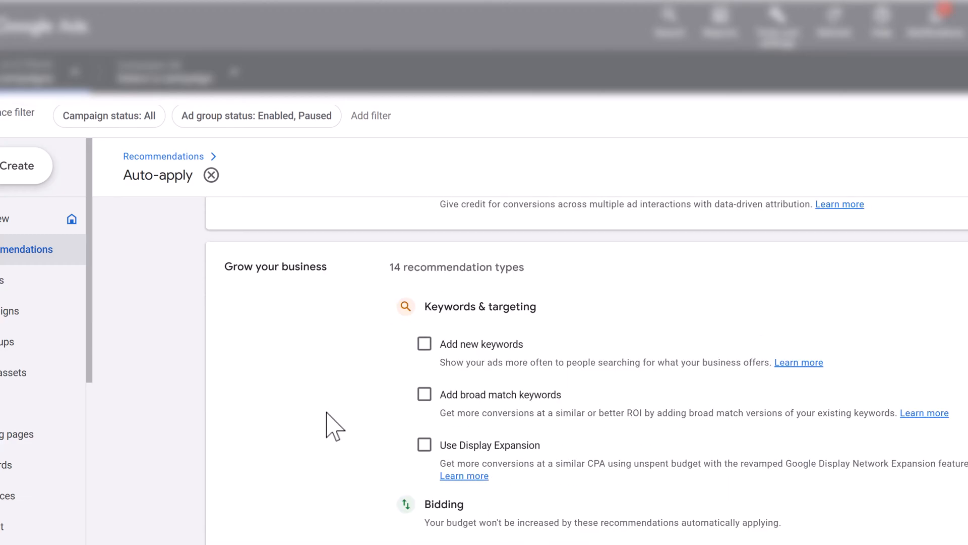
{"action": "scroll", "coordinate": [326, 427], "scroll_direction": "up", "scroll_amount": 10}
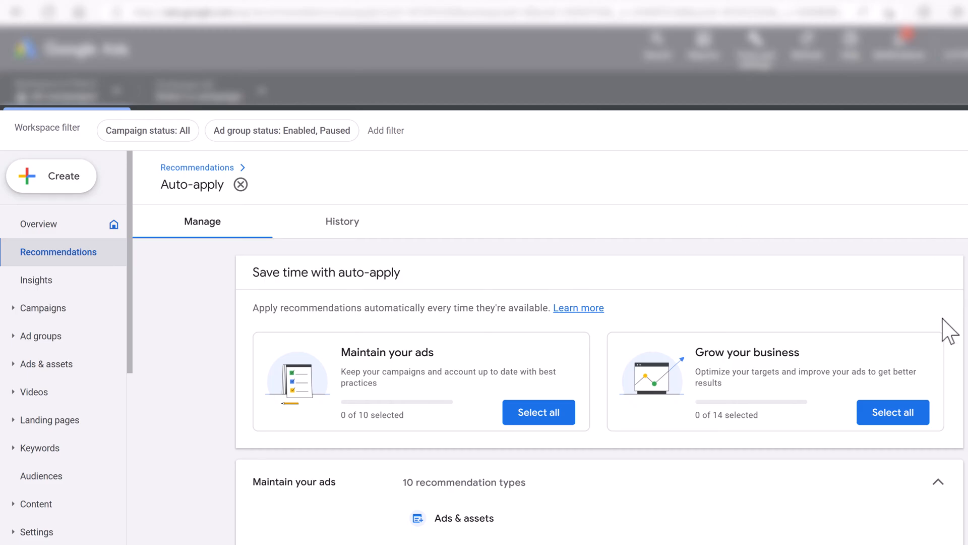
{"action": "scroll", "coordinate": [943, 393], "scroll_direction": "down", "scroll_amount": 20}
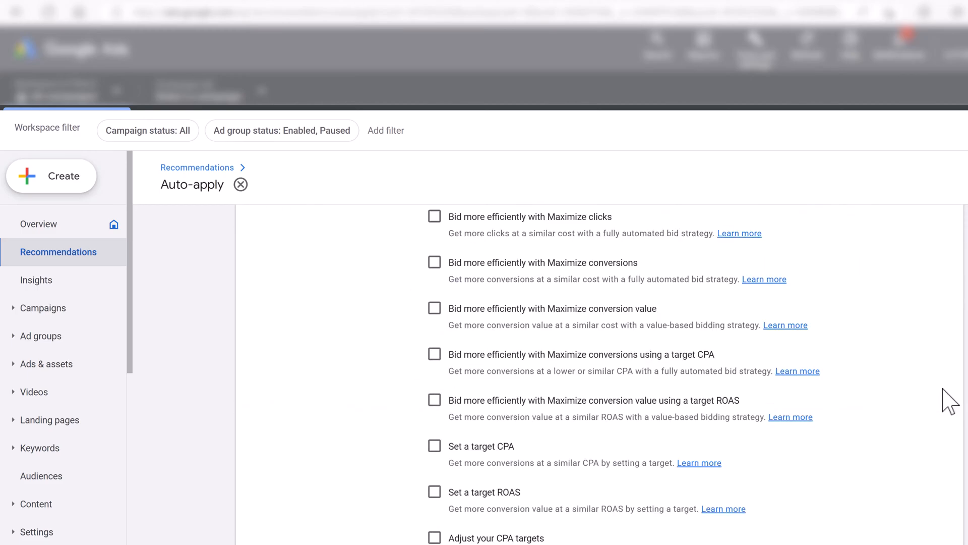
{"action": "scroll", "coordinate": [941, 403], "scroll_direction": "up", "scroll_amount": 20}
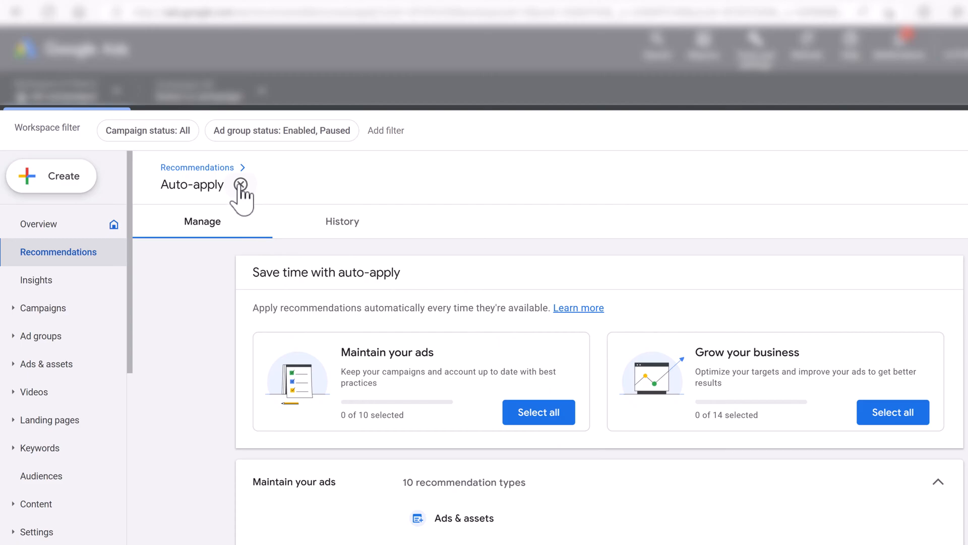
Step: Go back to the campaigns list and open Tampa Bay Search Campaign's Roof Replacement Tampa Bay ad group to view its keywords
{"action": "left_click", "coordinate": [51, 310]}
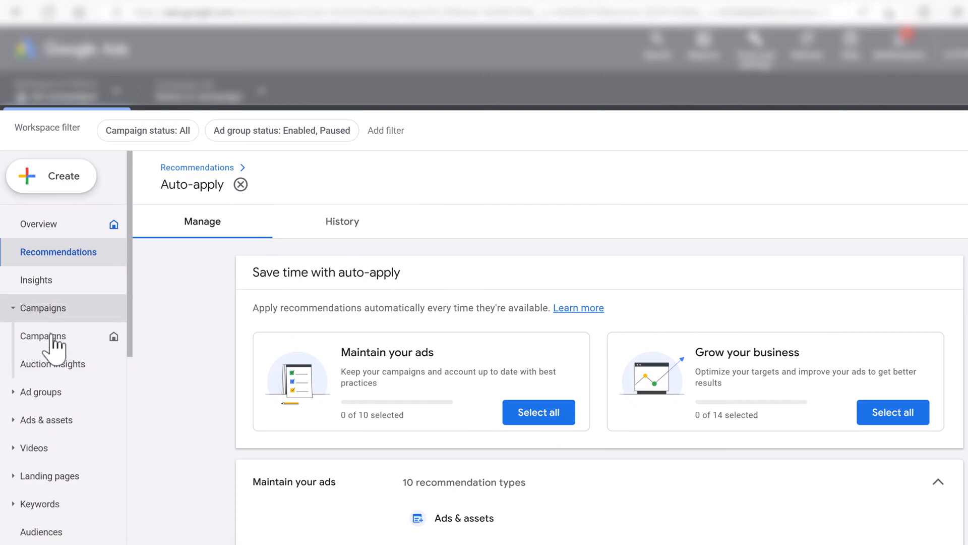
{"action": "left_click", "coordinate": [50, 336]}
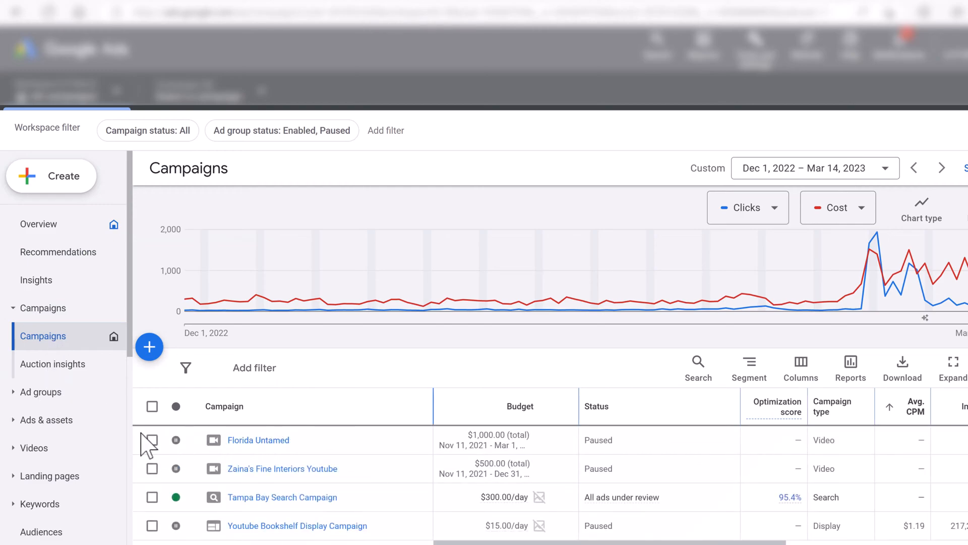
{"action": "left_click", "coordinate": [326, 498]}
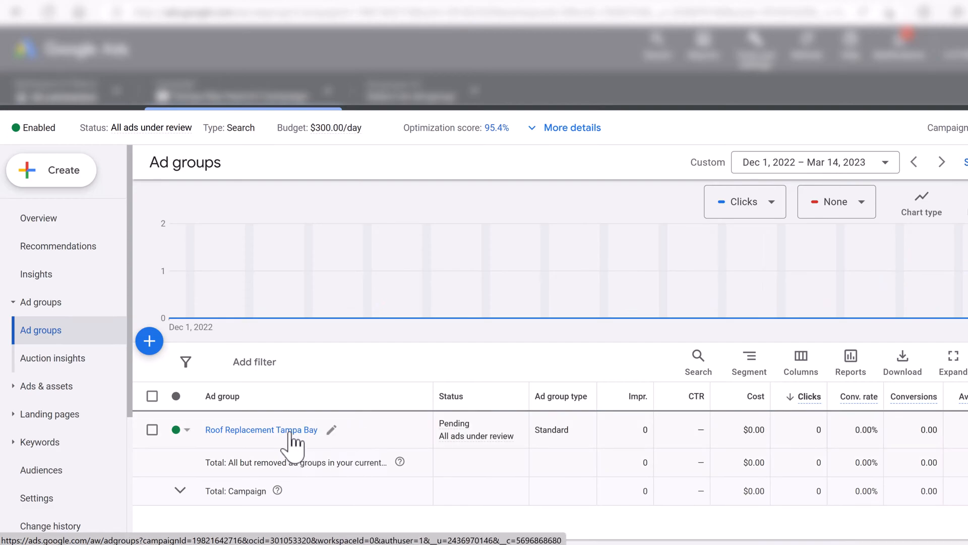
{"action": "left_click", "coordinate": [290, 431]}
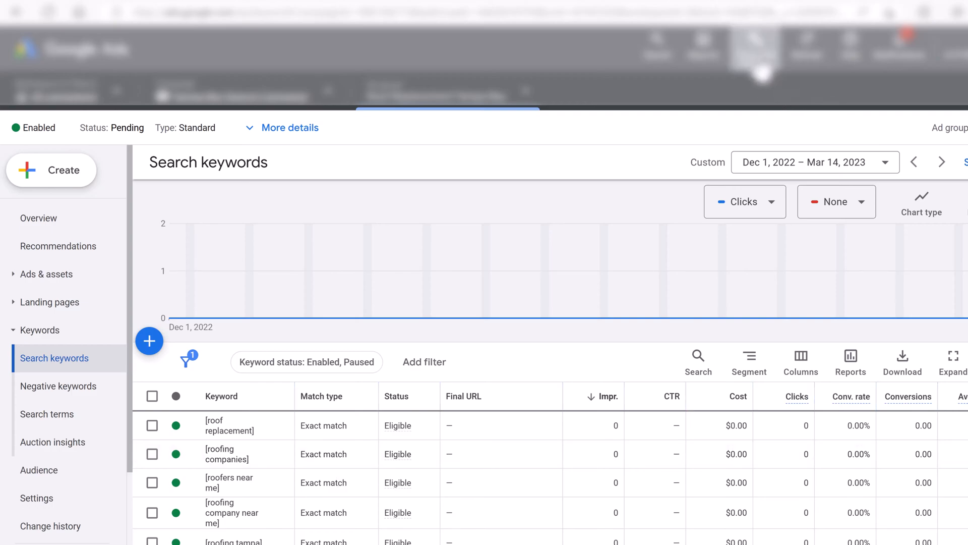
Step: Open the account's conversions page from the measurement tools
{"action": "left_click", "coordinate": [761, 73]}
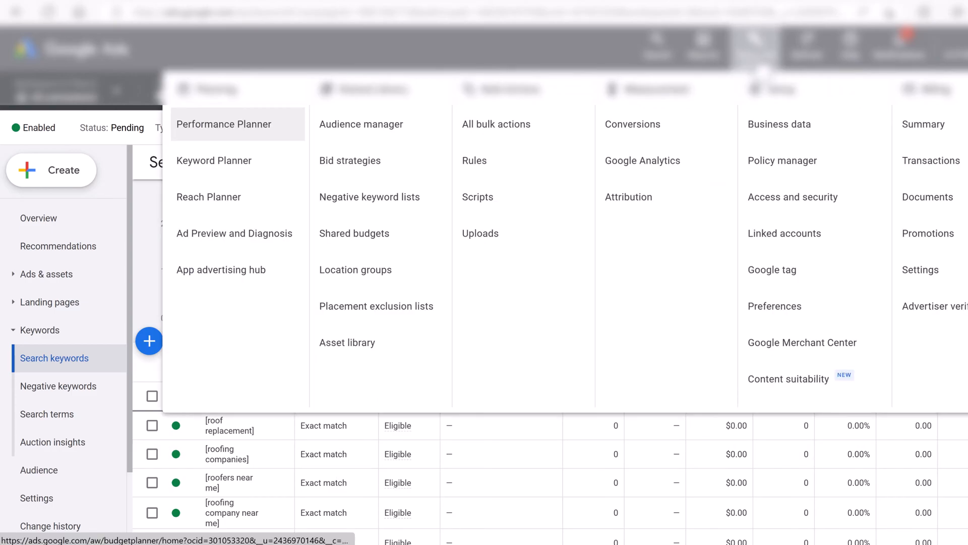
{"action": "left_click", "coordinate": [659, 126]}
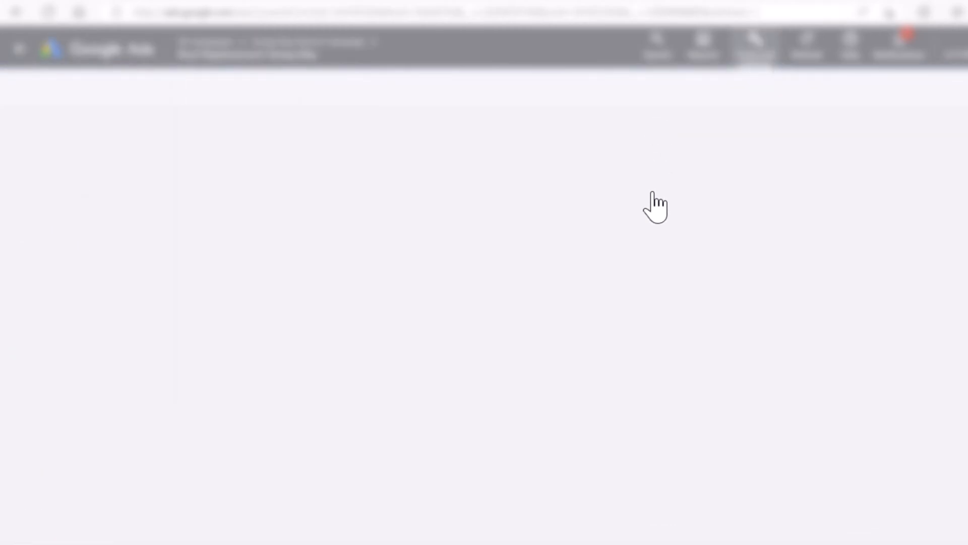